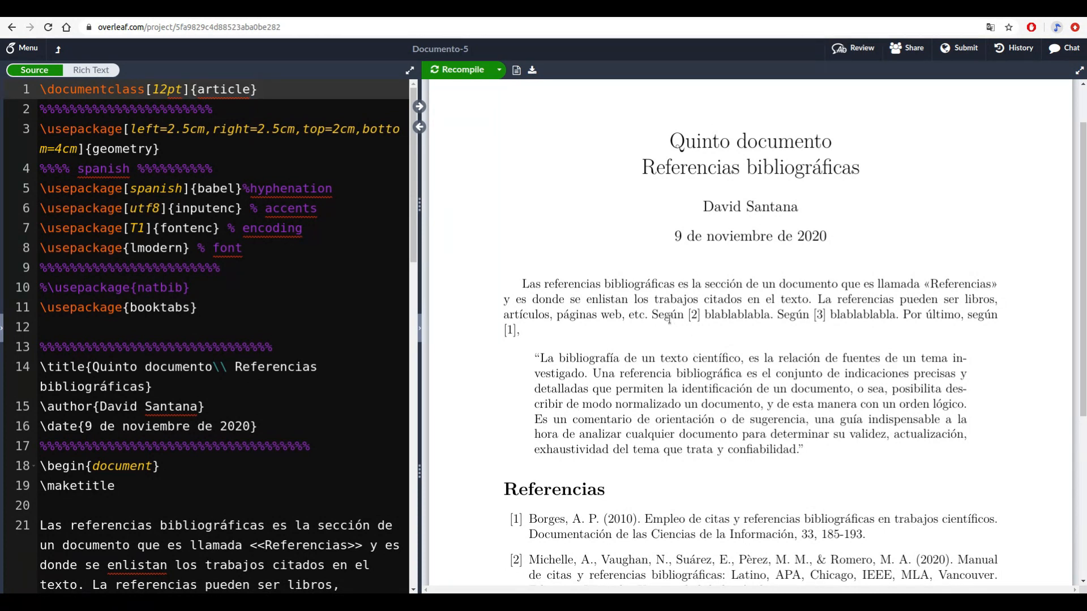
Review the LaTeX source from the booktabs package line through the title block, body text and quote environment
left_click(358, 333)
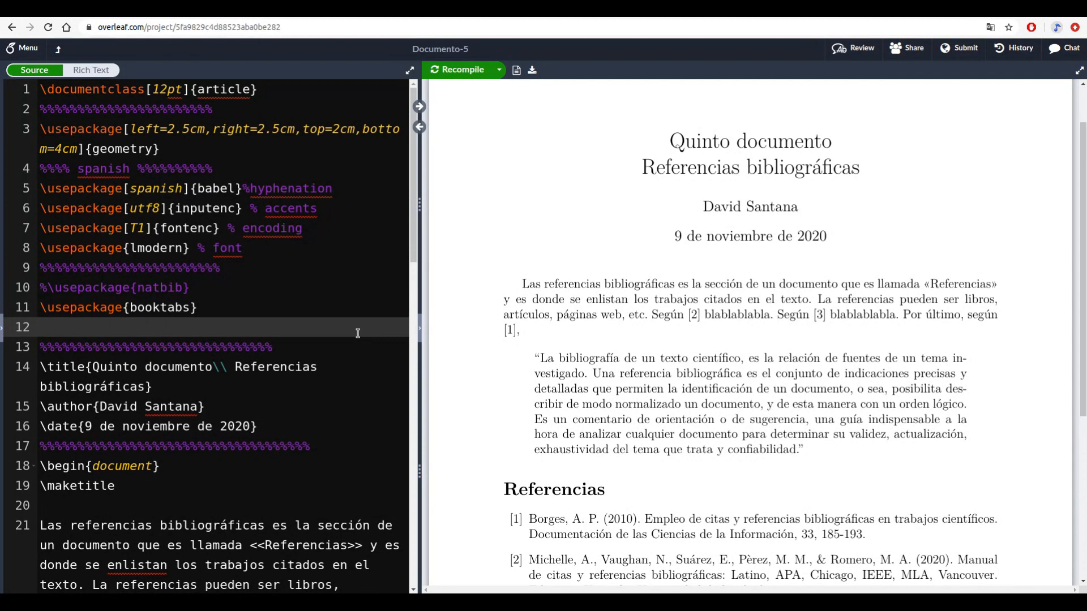
key("Up")
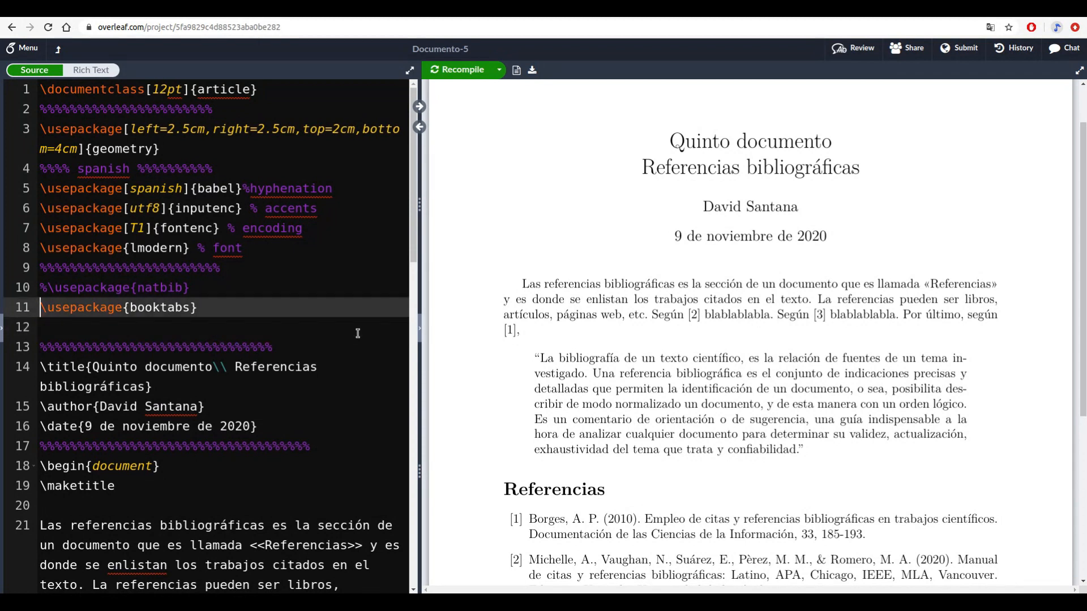
key("shift+End")
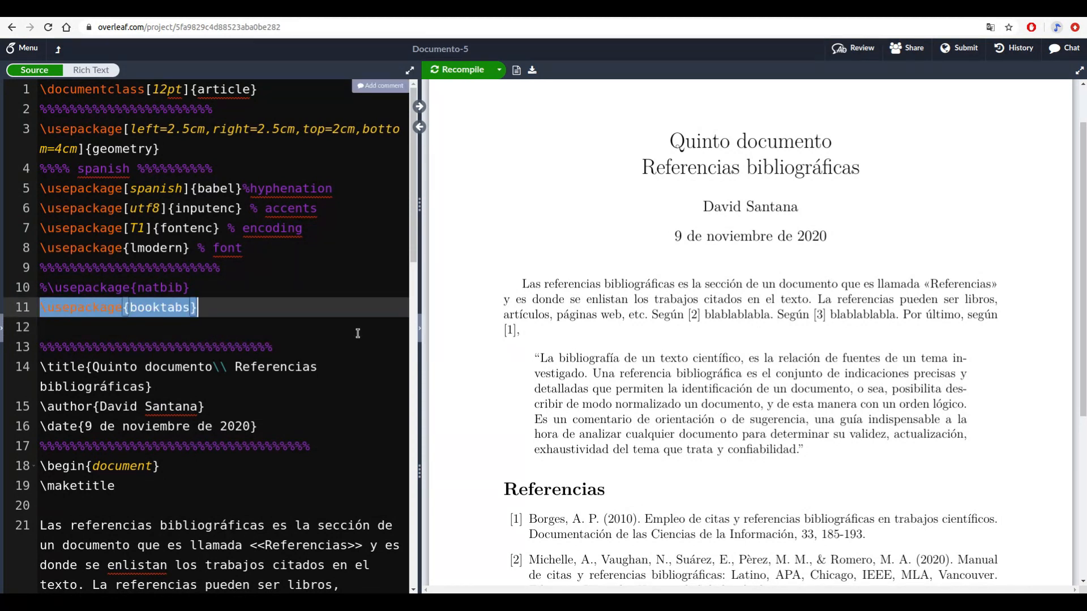
key("Right")
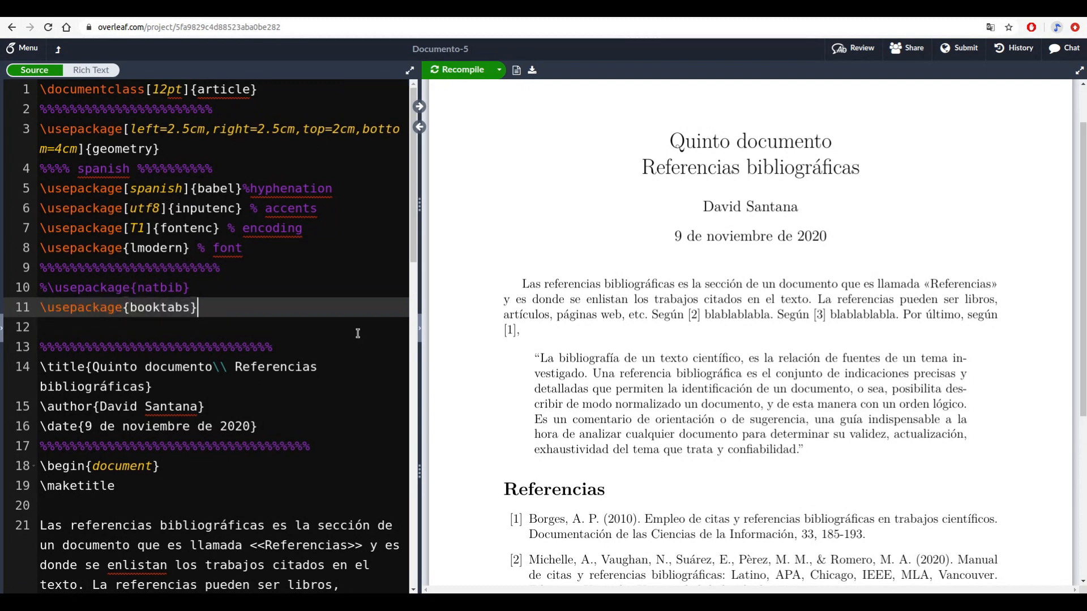
key("Down")
key("Down")
key("Down")
key("Down")
key("Down")
key("Down")
key("Down")
key("Down")
key("Down")
key("Down")
key("Down")
key("Down")
key("Down")
key("Down")
key("Down")
key("Down")
key("Down")
key("Down")
key("Down")
key("Down")
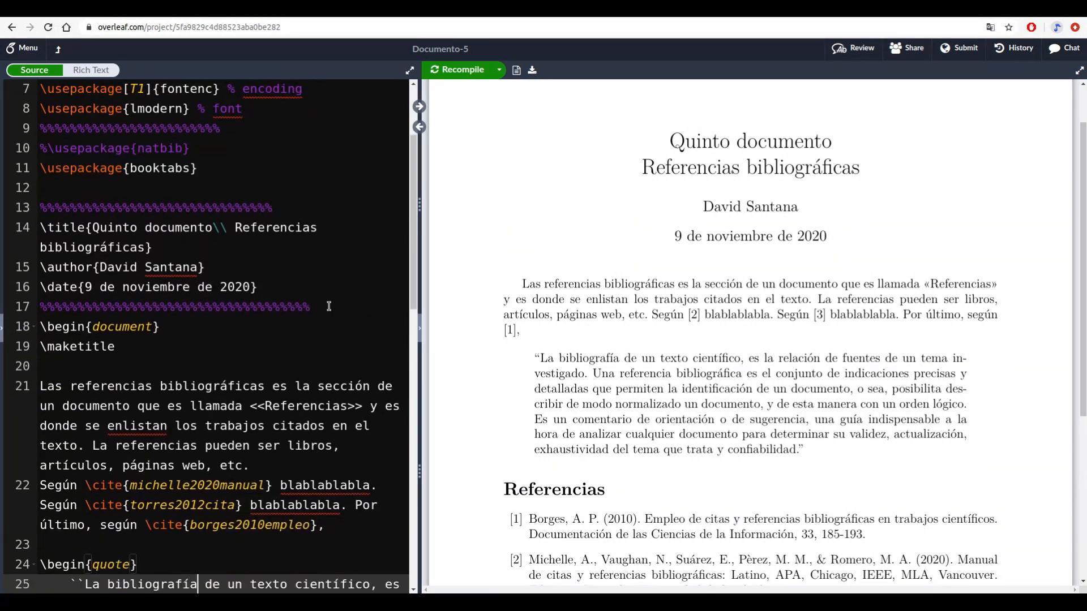
key("Down")
key("Down")
key("Down")
key("Down")
key("Down")
key("Down")
key("Down")
key("Down")
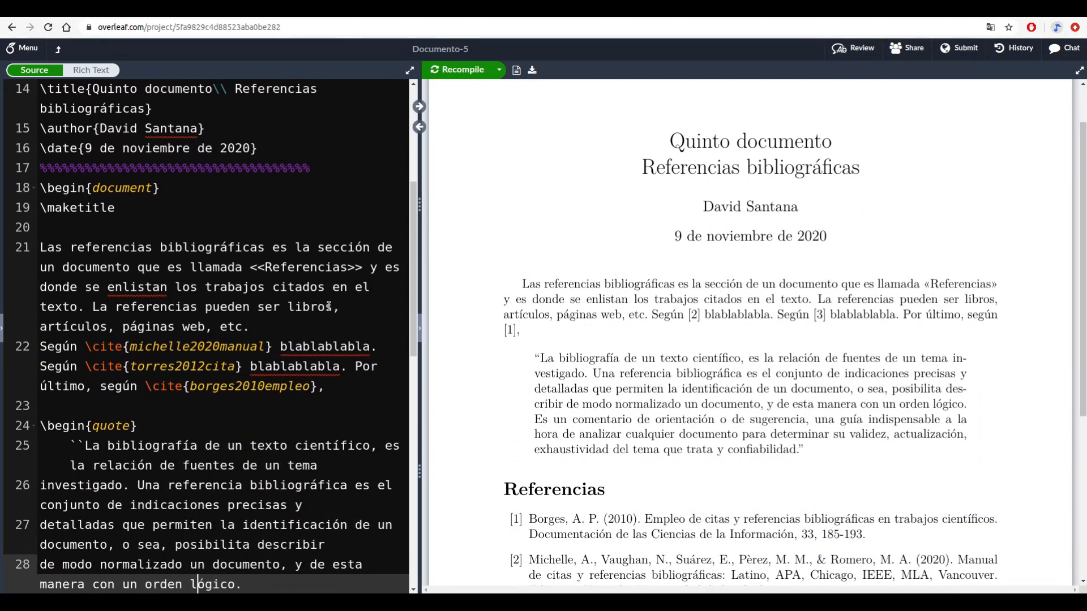
key("Down")
key("Down")
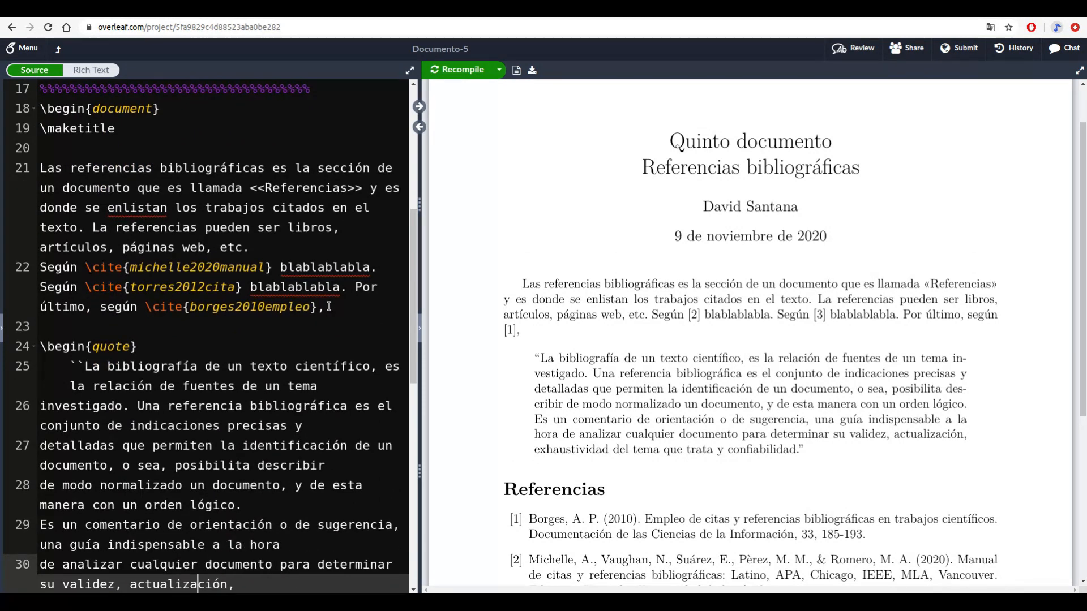
Highlight the citation key inside the first \cite command of the body text
key("Up")
key("Up")
key("Up")
key("Up")
key("Up")
key("Up")
key("Up")
key("Up")
key("Up")
key("Up")
key("Up")
key("Up")
key("Up")
key("Up")
key("Up")
key("Up")
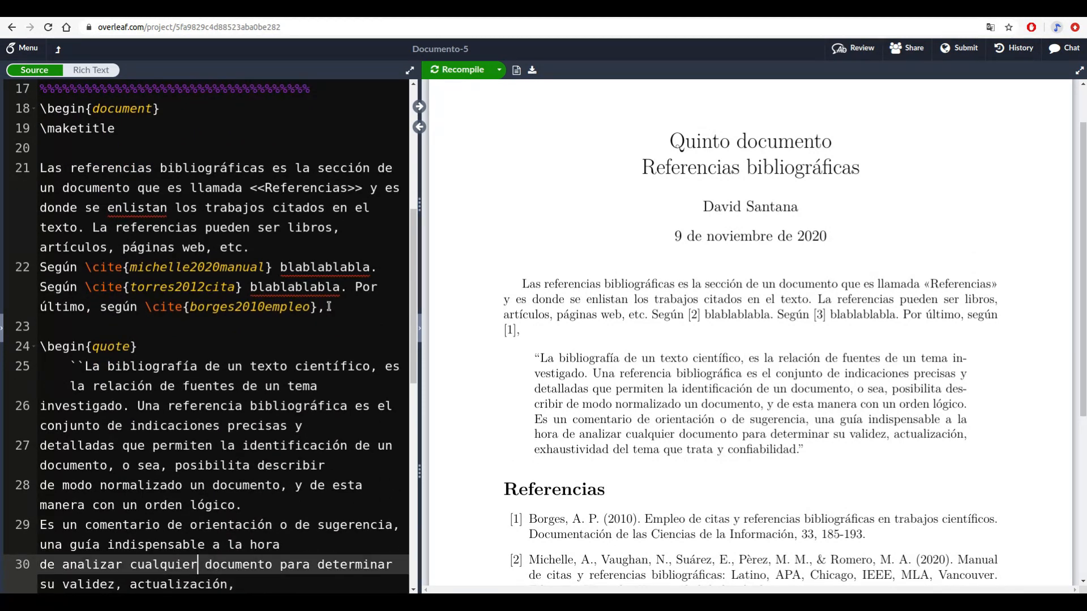
key("Left")
key("Left")
key("Left")
key("Left")
key("Left")
key("Left")
key("Left")
key("Left")
key("Left")
key("Left")
key("Left")
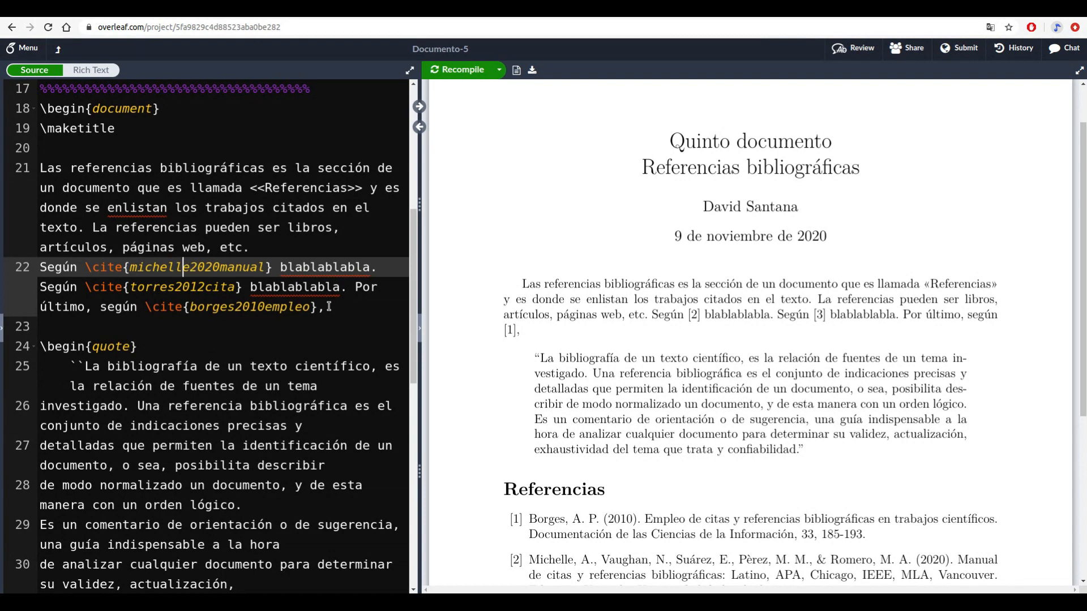
key("Left")
key("Left")
key("Left")
key("Right")
key("Right")
key("Right")
key("Left")
key("Left")
key("Left")
key("Left")
key("Left")
key("Right")
key("Right")
key("Right")
key("Right")
key("shift+Right")
key("shift+Right")
key("shift+Right")
key("shift+Right")
key("shift+Right")
key("shift+Right")
key("shift+Right")
key("shift+Right")
key("shift+Right")
key("shift+Right")
key("shift+Right")
key("shift+Right")
key("shift+Right")
key("shift+Right")
key("shift+Right")
key("shift+Right")
key("shift+Right")
key("shift+Right")
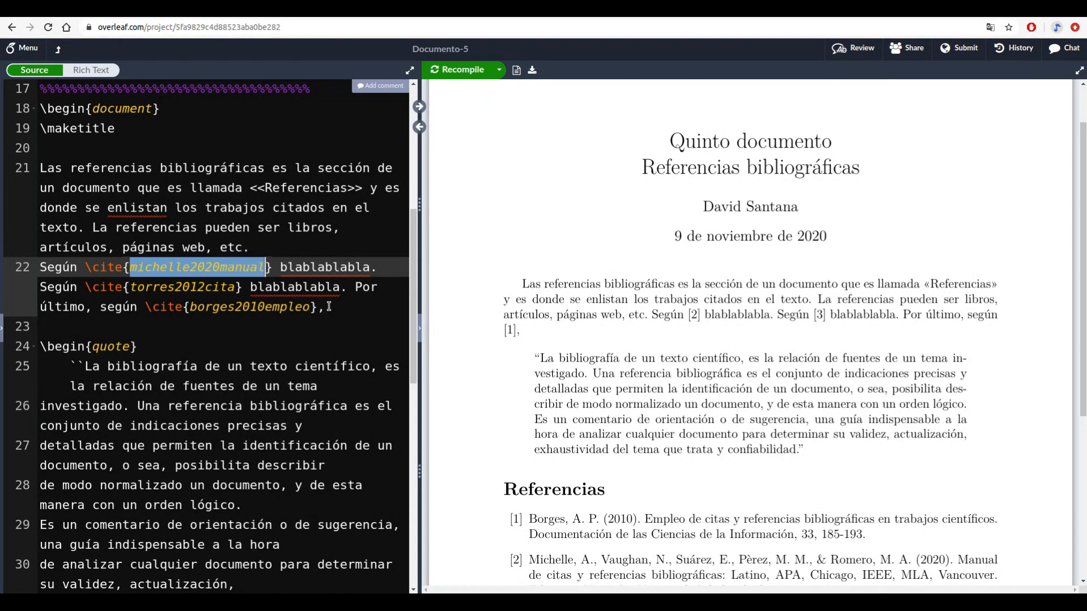
key("Right")
key("Right")
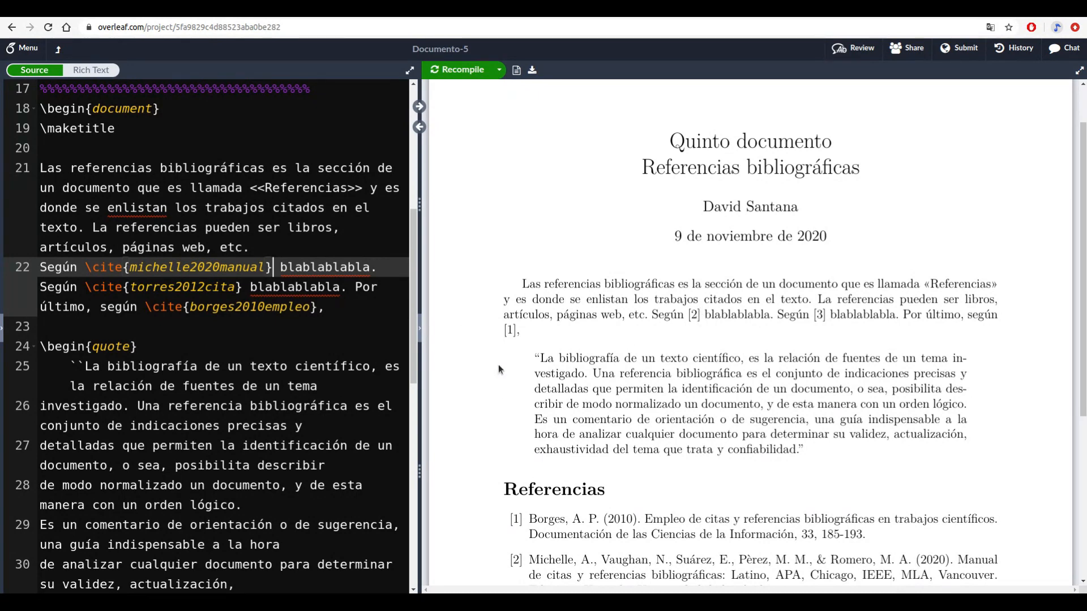
Examine the thebibliography environment from beginning to end, highlighting its name and its 99 argument
left_click(300, 363)
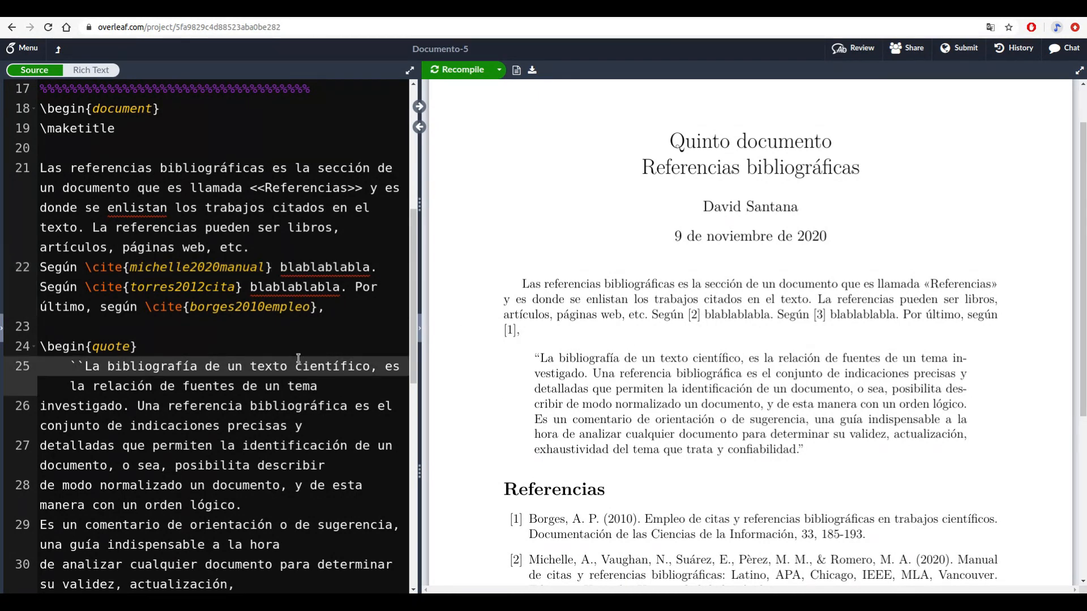
scroll(299, 359, "down", 8)
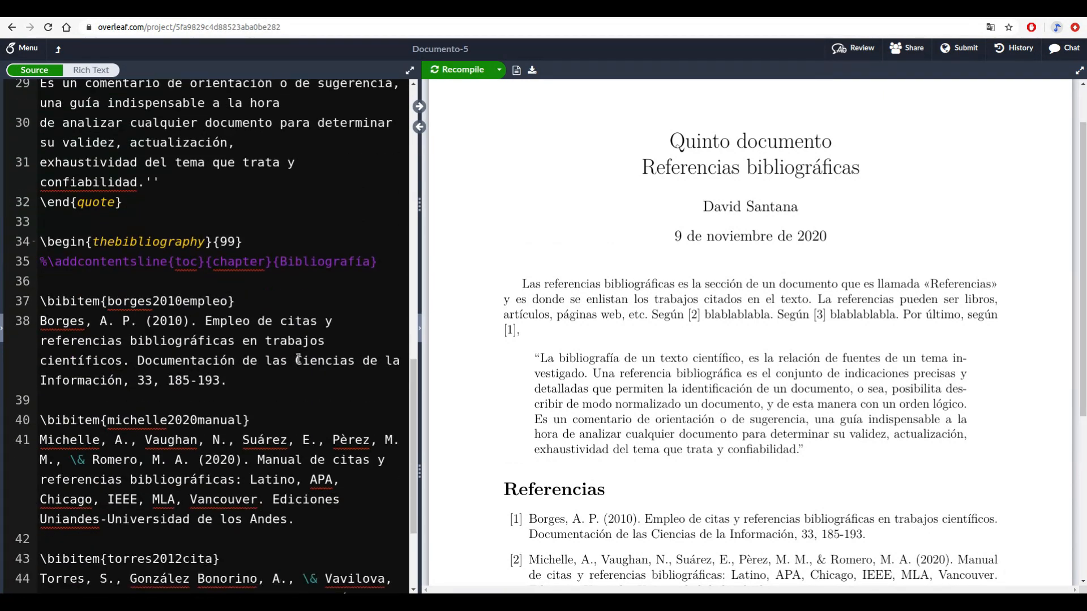
scroll(298, 358, "down", 1)
scroll(298, 358, "down", 3)
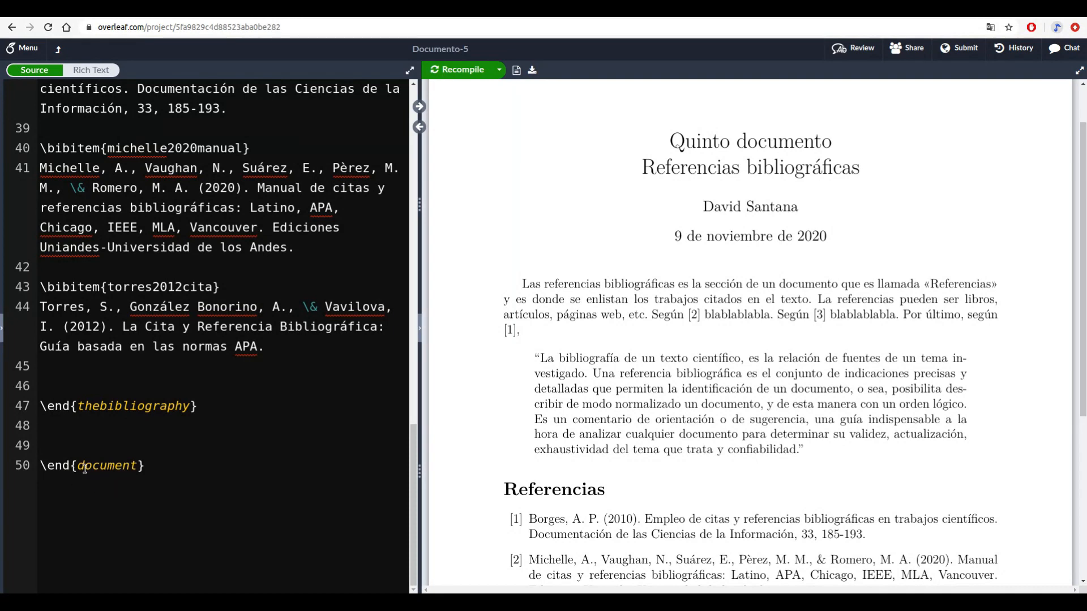
scroll(146, 431, "up", 2)
scroll(146, 431, "up", 1)
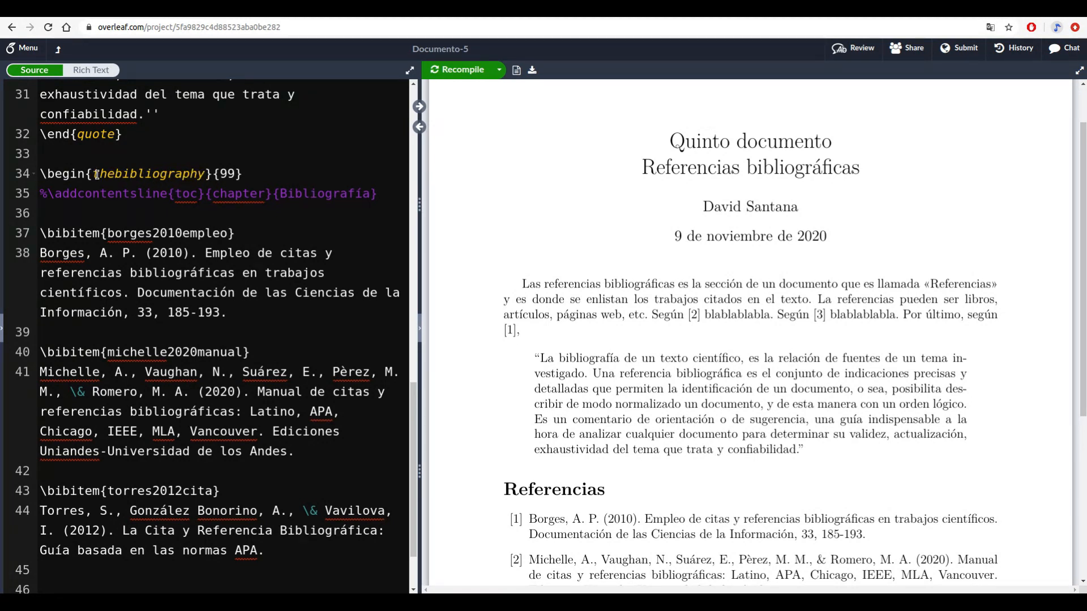
left_click_drag(95, 173, 207, 173)
left_click(220, 174)
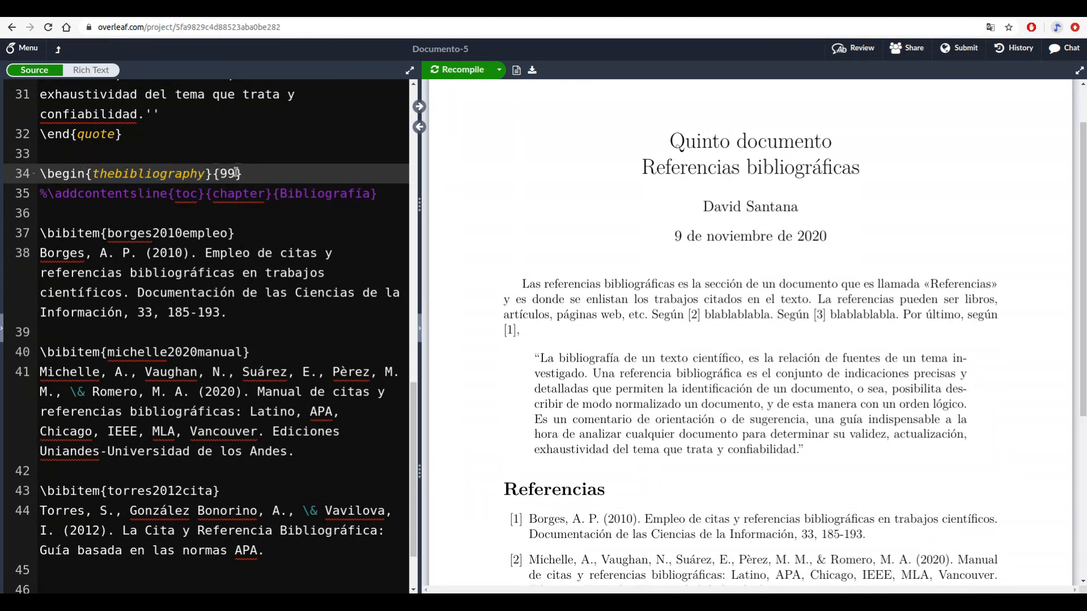
left_click(235, 174, "shift")
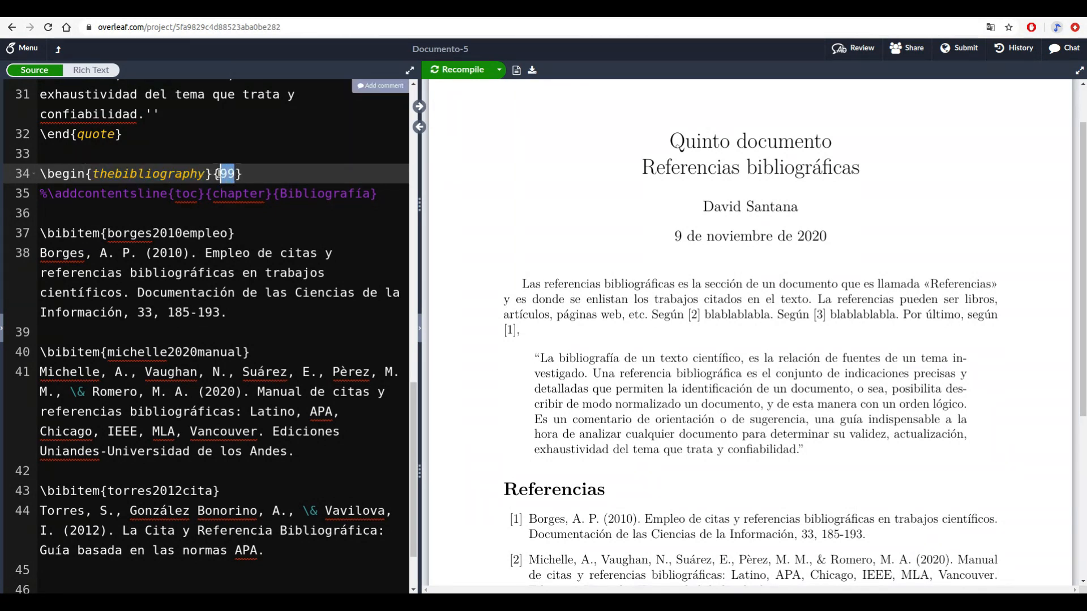
left_click(253, 210)
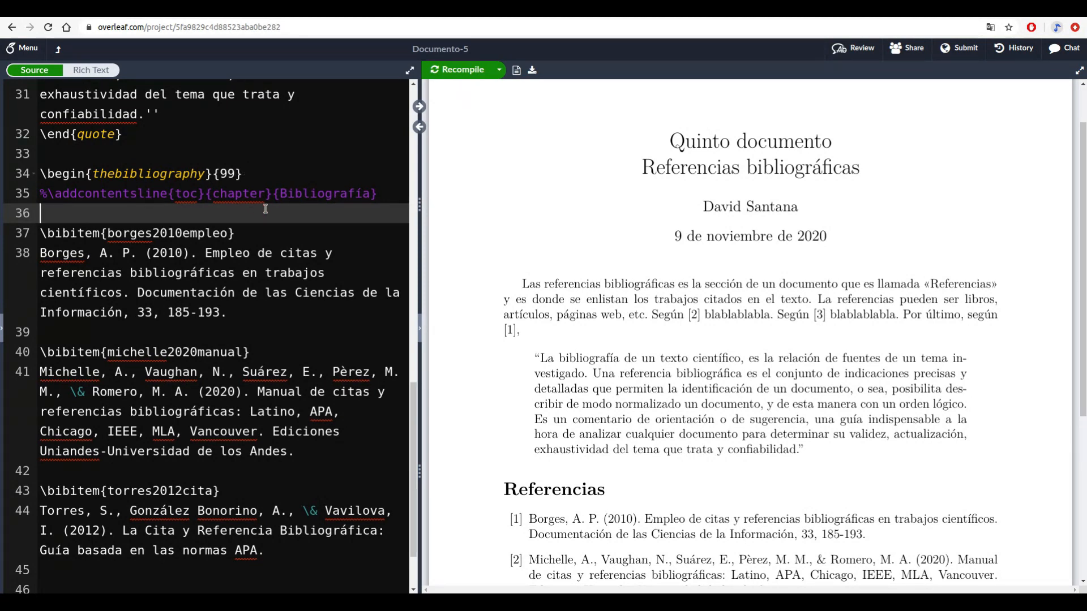
Highlight the \bibitem command that starts the first bibliography entry
left_click(251, 231)
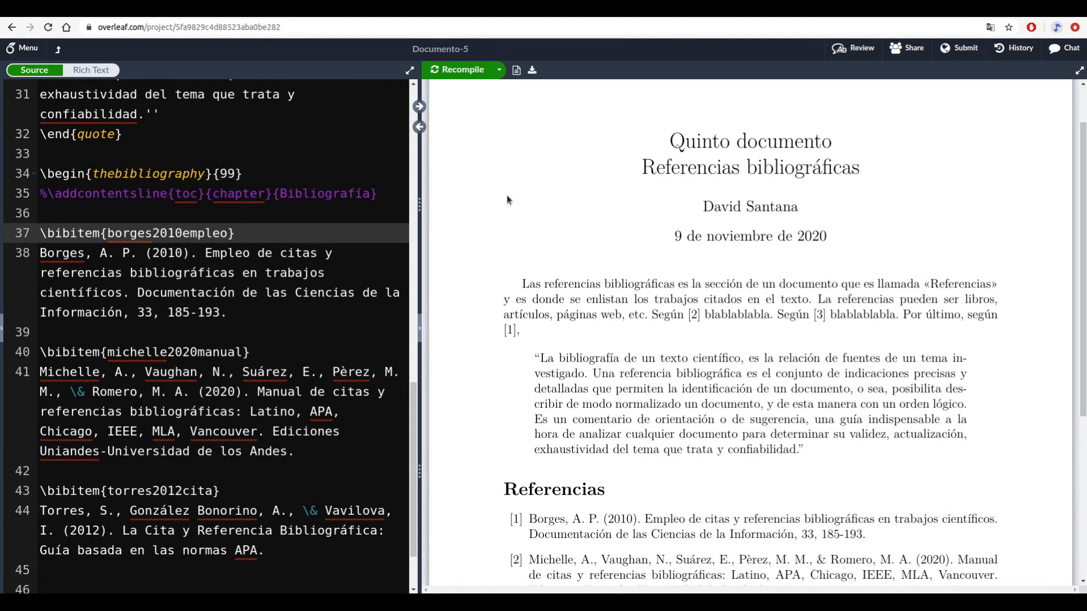
key("shift+Right")
key("shift+Right")
key("shift+Right")
key("shift+Right")
key("shift+Right")
key("shift+Right")
key("shift+Right")
key("shift+Right")
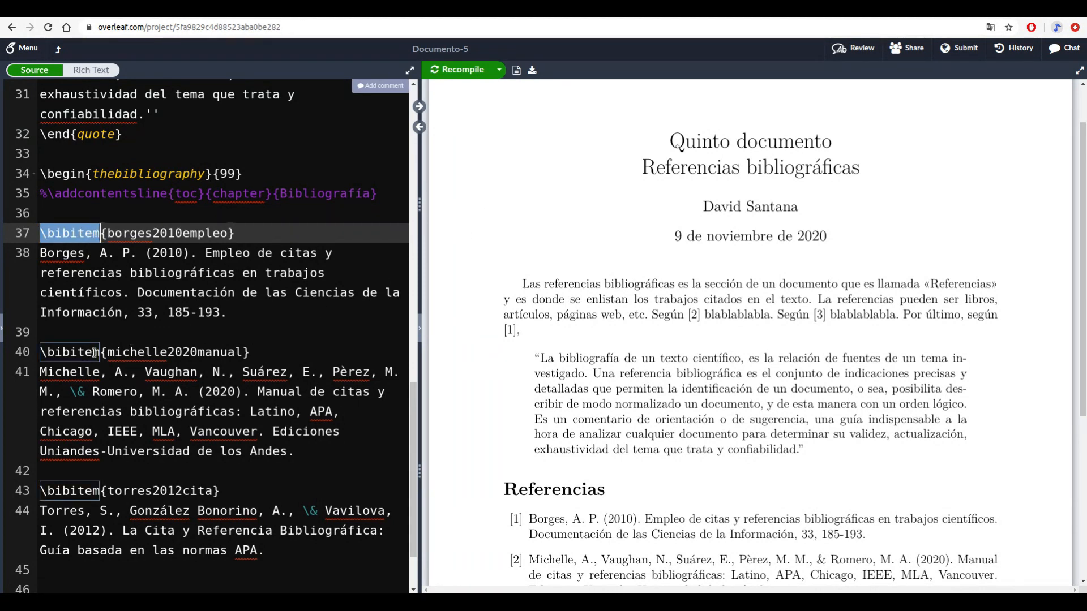
Compare the bibliography entries with the compiled Referencias list, highlighting the first two reference texts and the first \bibitem line
scroll(95, 352, "down", 2)
scroll(95, 352, "down", 3)
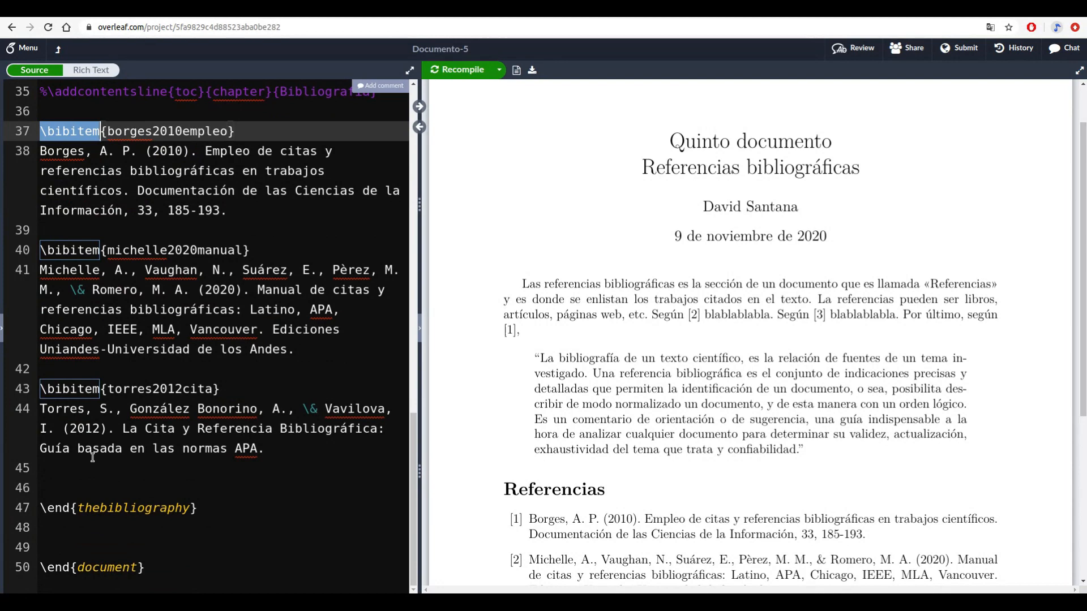
scroll(566, 366, "down", 4)
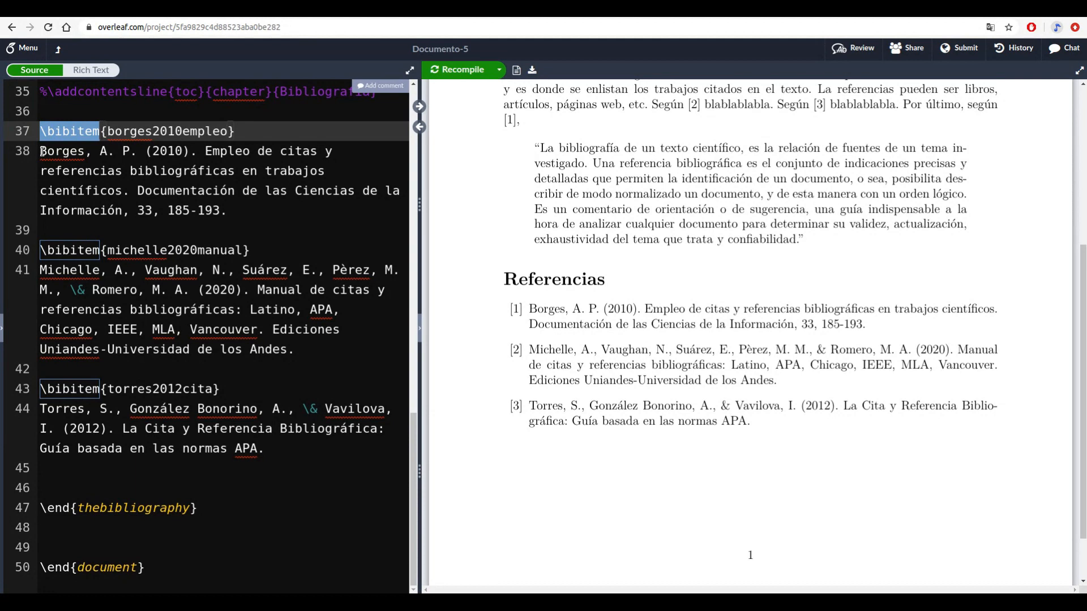
left_click_drag(43, 152, 248, 213)
left_click_drag(311, 354, 42, 271)
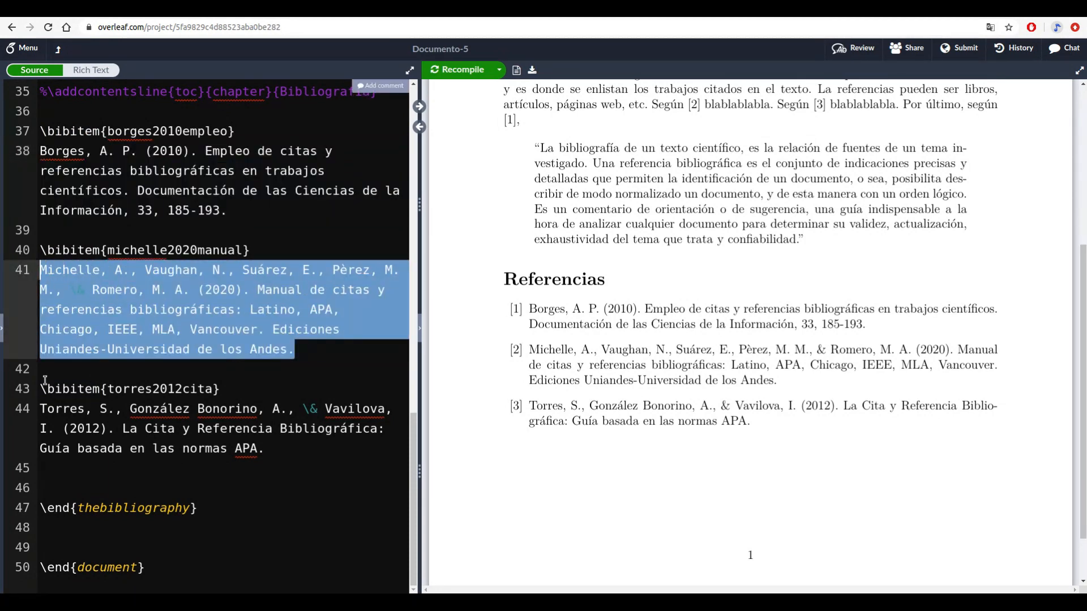
left_click_drag(40, 132, 269, 131)
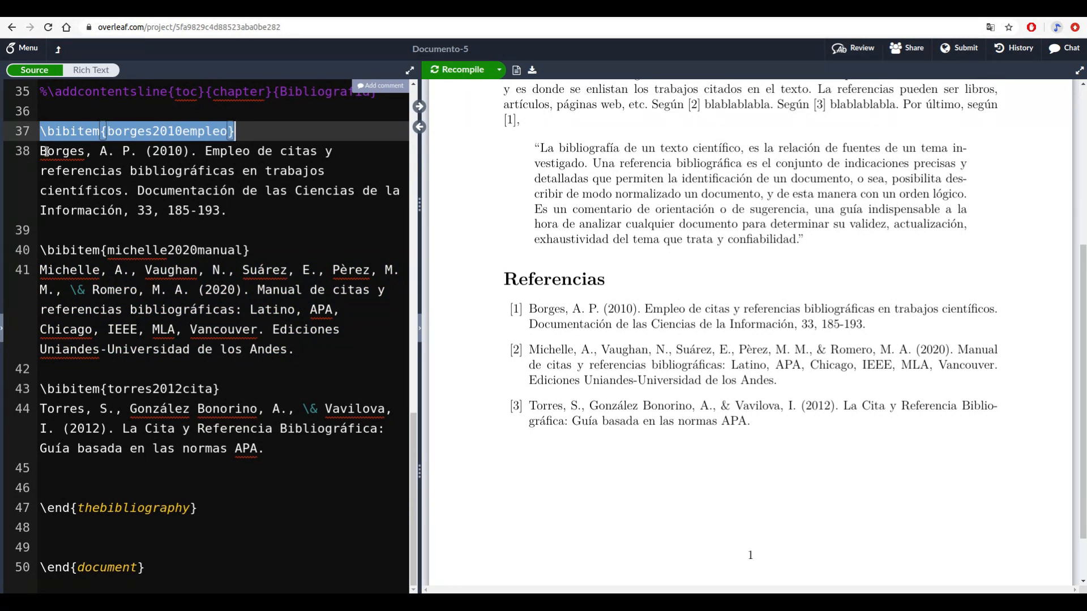
left_click_drag(42, 153, 245, 215)
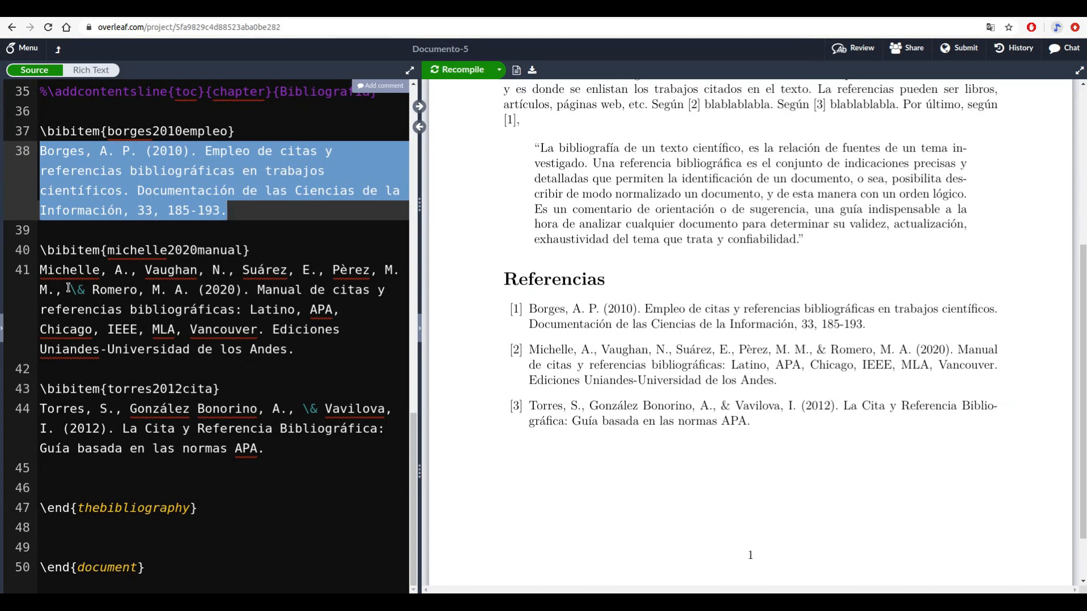
Highlight the escaped ampersands (\&) in the author lists of the second and third bibliography entries
left_click_drag(70, 289, 85, 289)
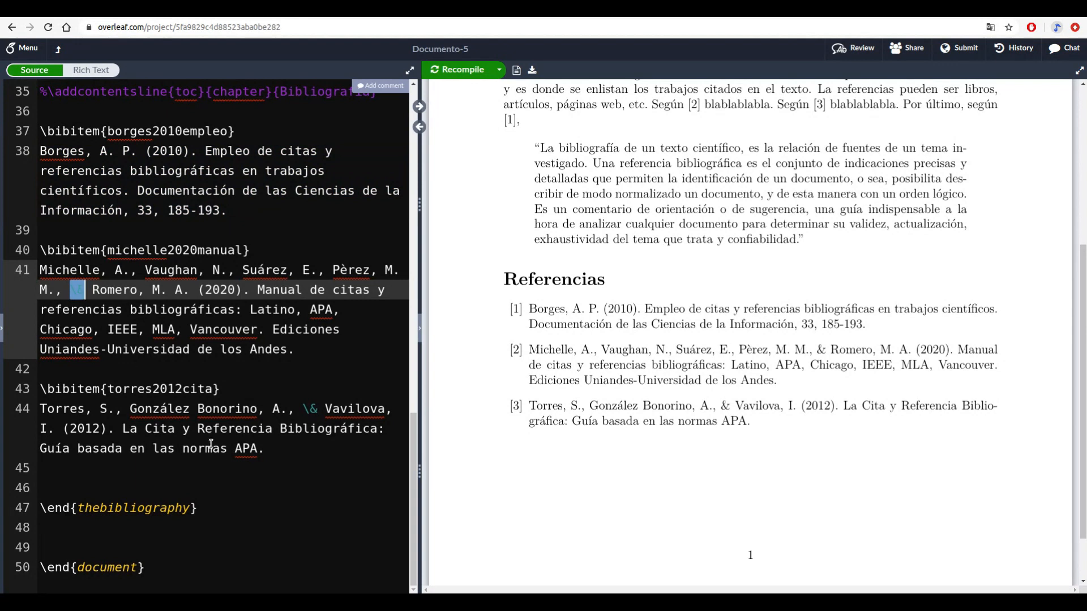
left_click_drag(303, 409, 319, 409)
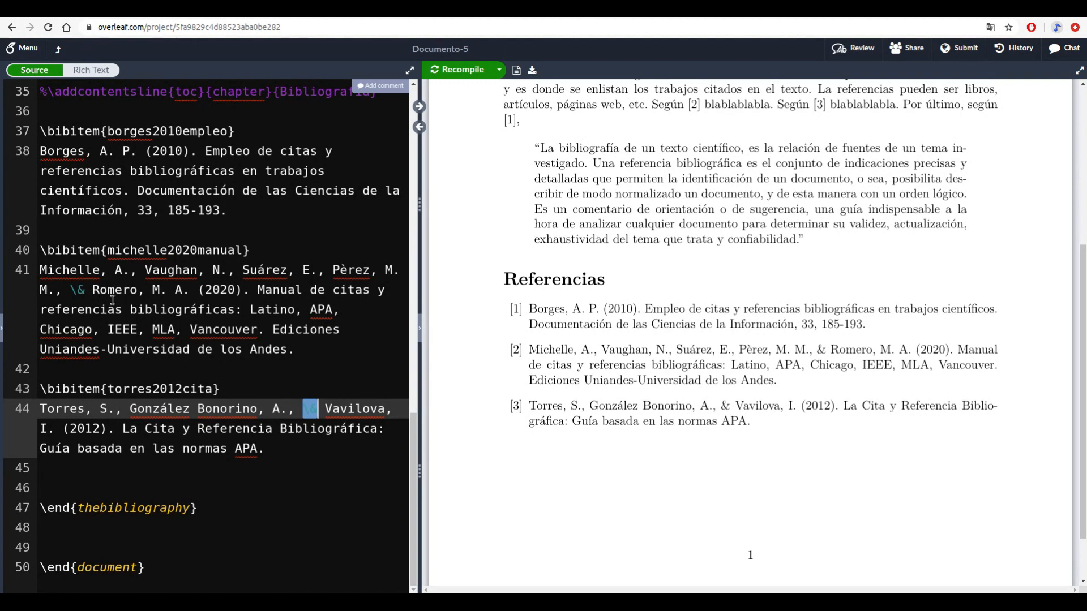
left_click(325, 409)
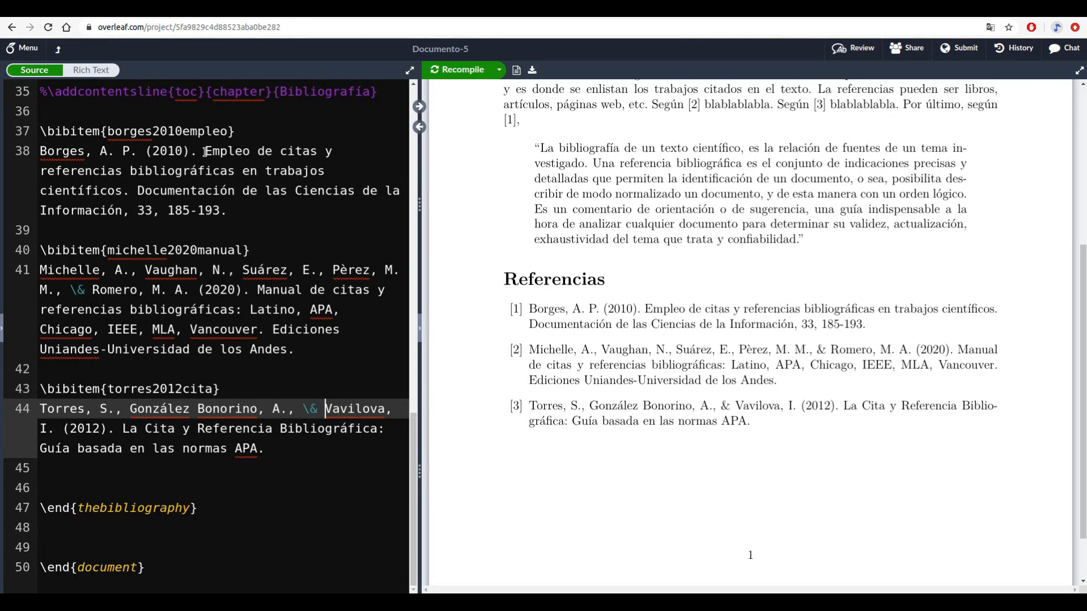
View the Google Académico search page in the Brave browser, and return to the Overleaf document
left_click(17, 90)
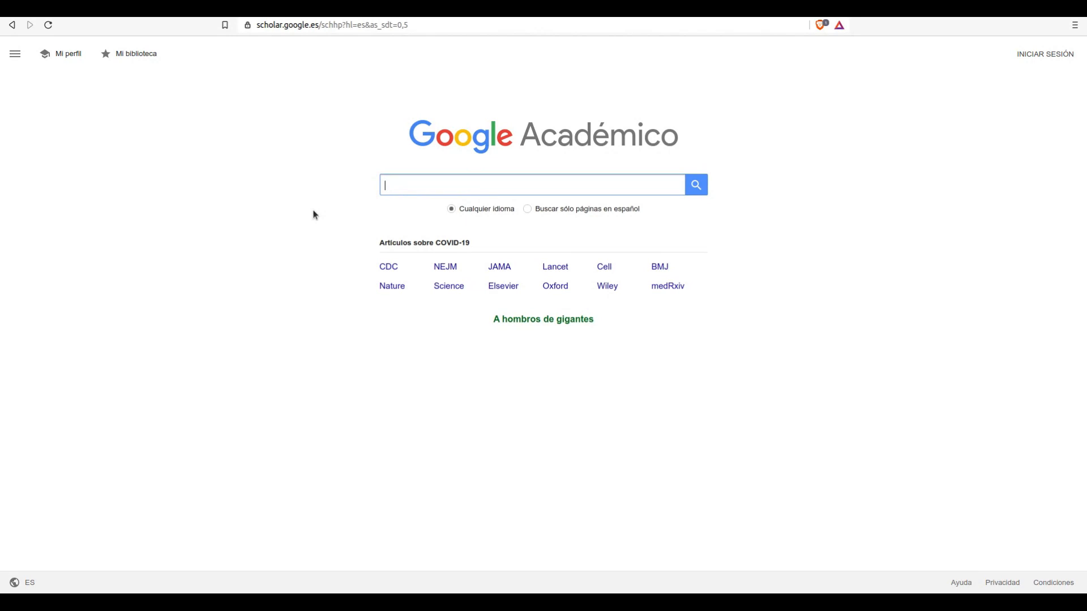
key("super")
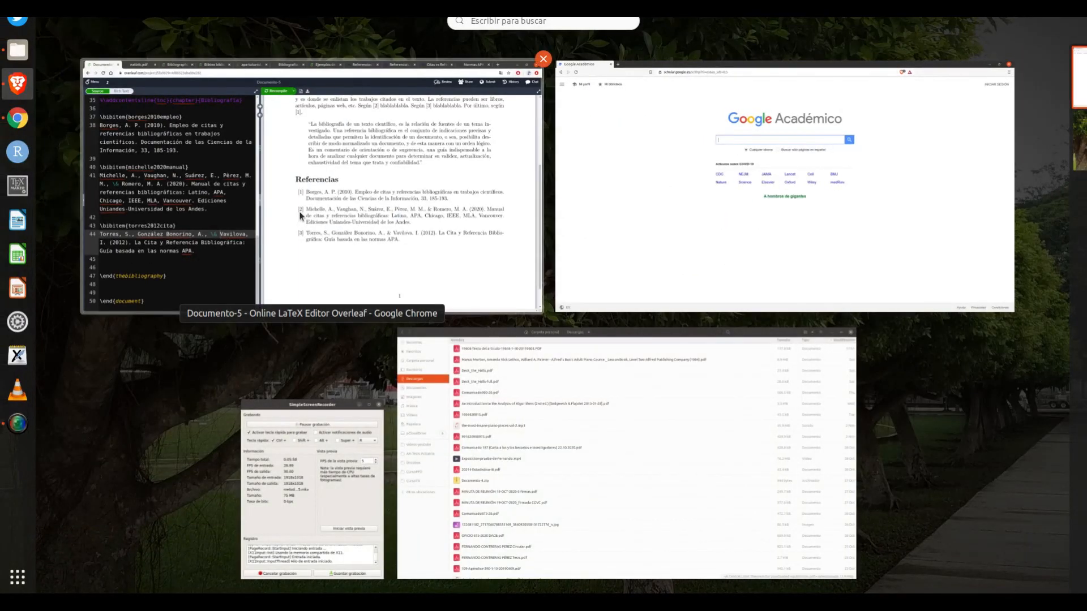
left_click(300, 215)
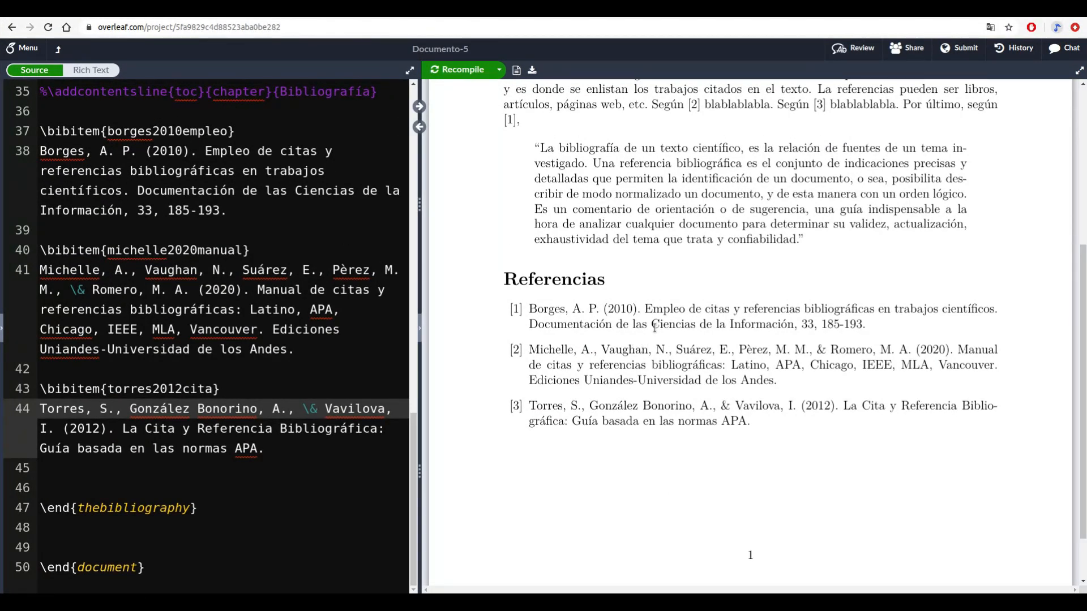
Copy the first reference's title, "Empleo de citas y referencias bibliográficas en trabajos científicos", from the compiled PDF
left_click_drag(646, 309, 756, 310)
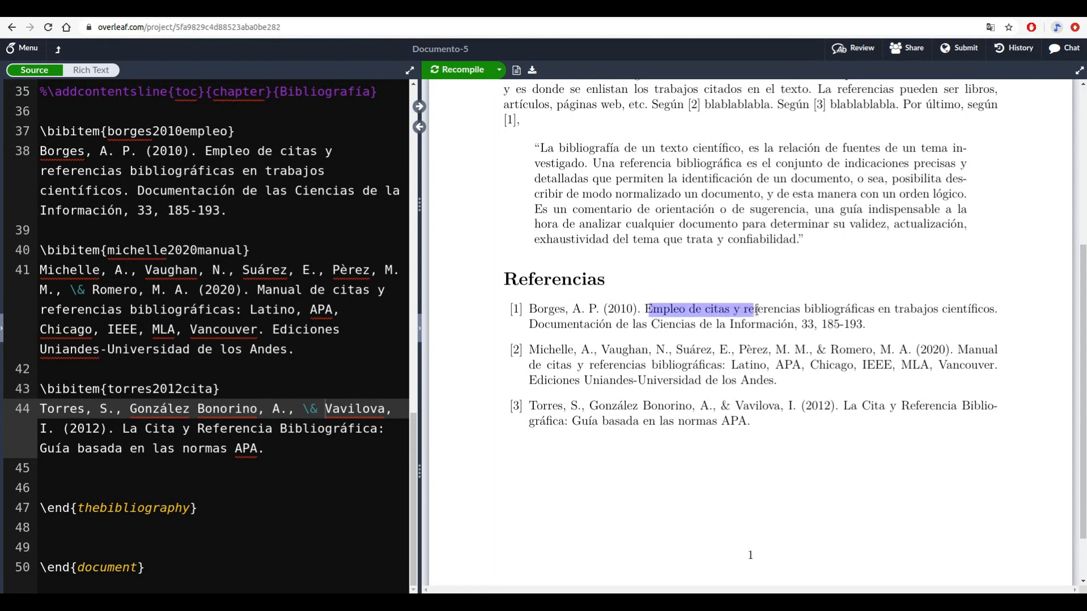
left_click_drag(641, 309, 998, 311)
key("ctrl+c")
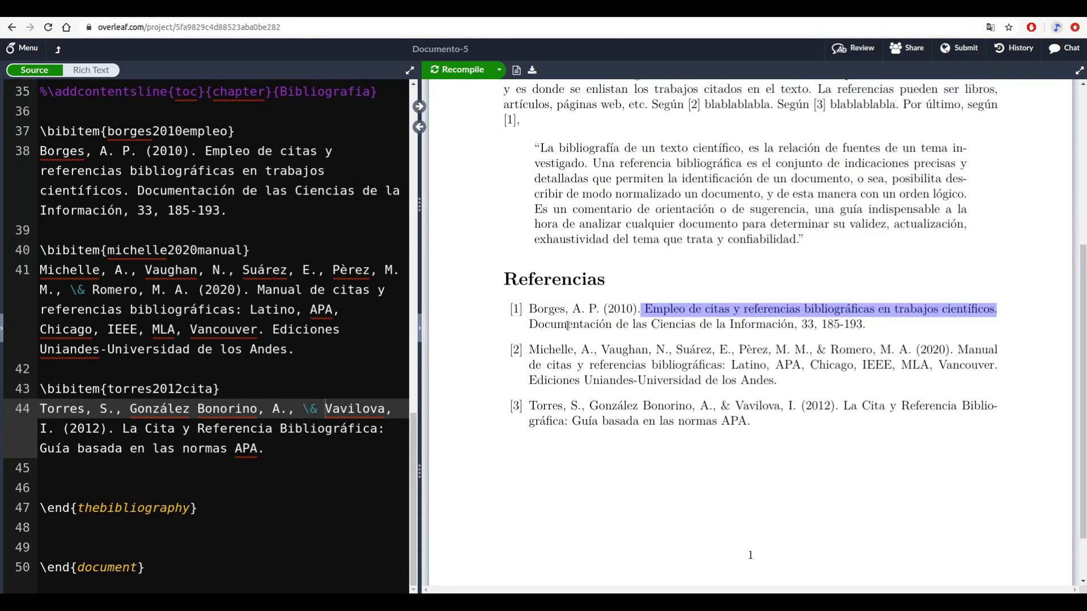
left_click(583, 312)
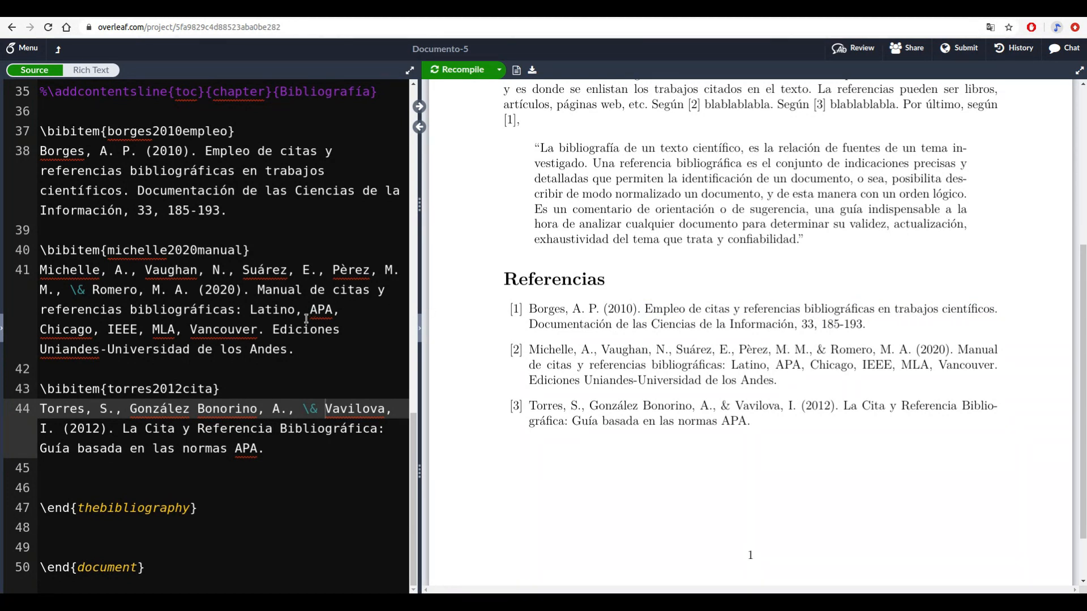
mouse_move(1, 295)
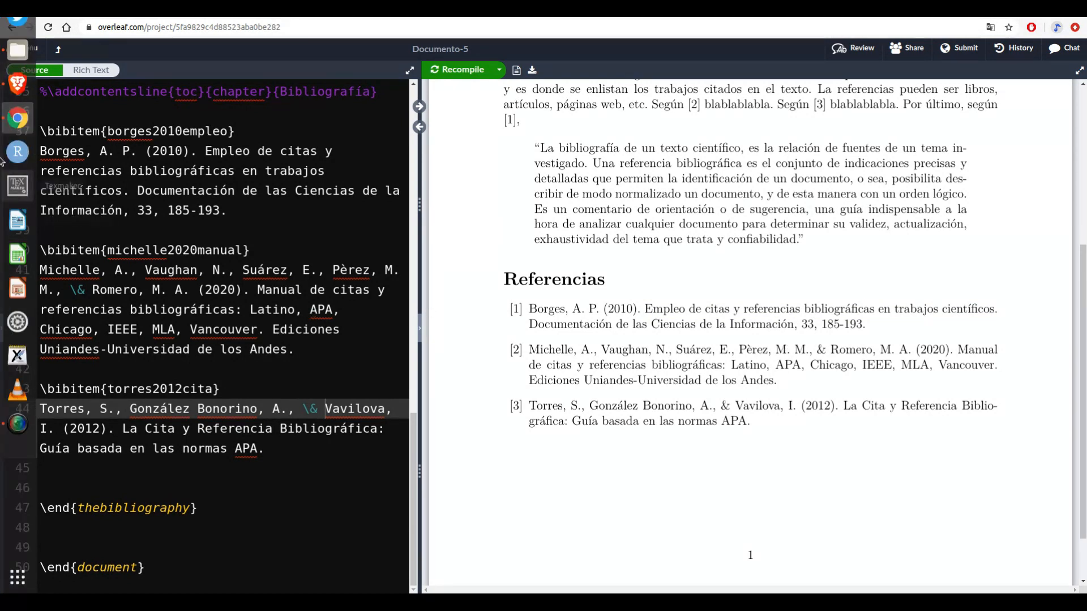
Switch to the Brave browser and search Google Académico for "Empleo de citas y referencias bibliográficas en trabajos científicos."
left_click(17, 84)
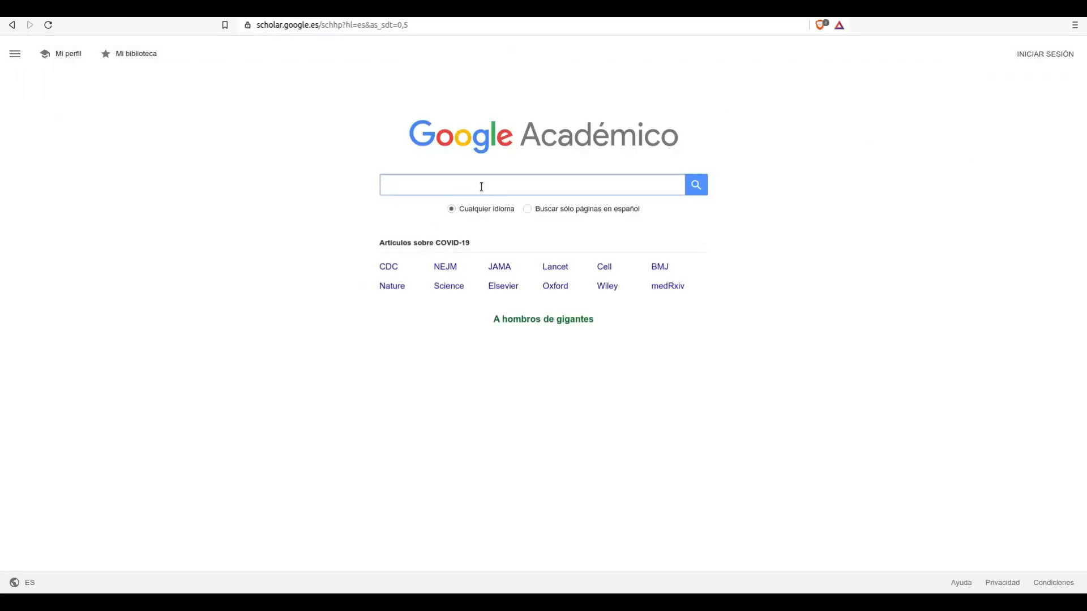
key("ctrl+v")
left_click(696, 185)
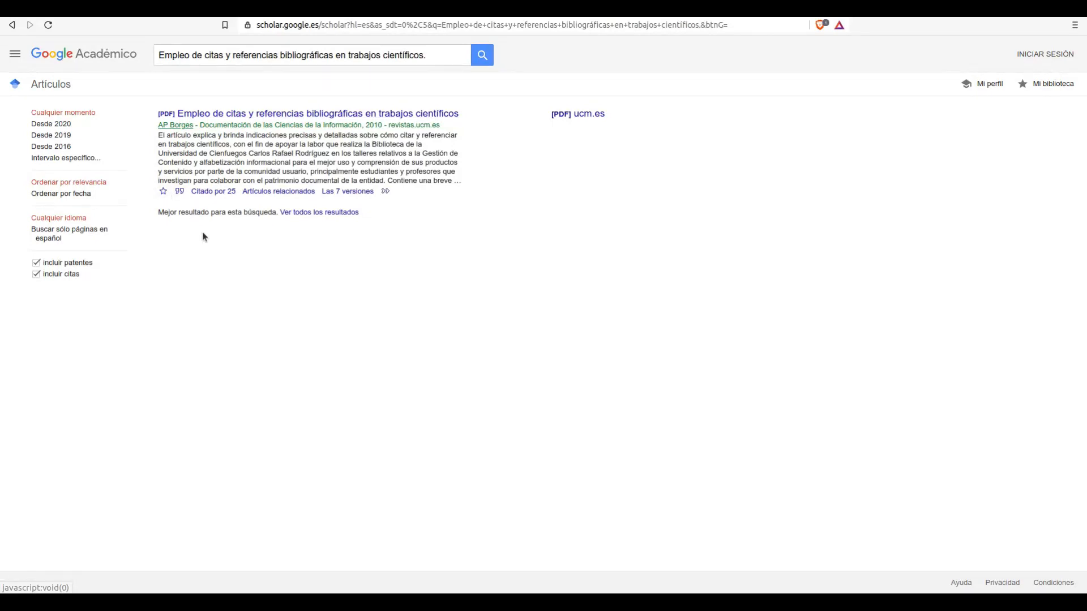
Open the citation formats for the found article and select its full APA citation text
key("ctrl+plus")
key("ctrl+plus")
key("ctrl+plus")
key("ctrl+plus")
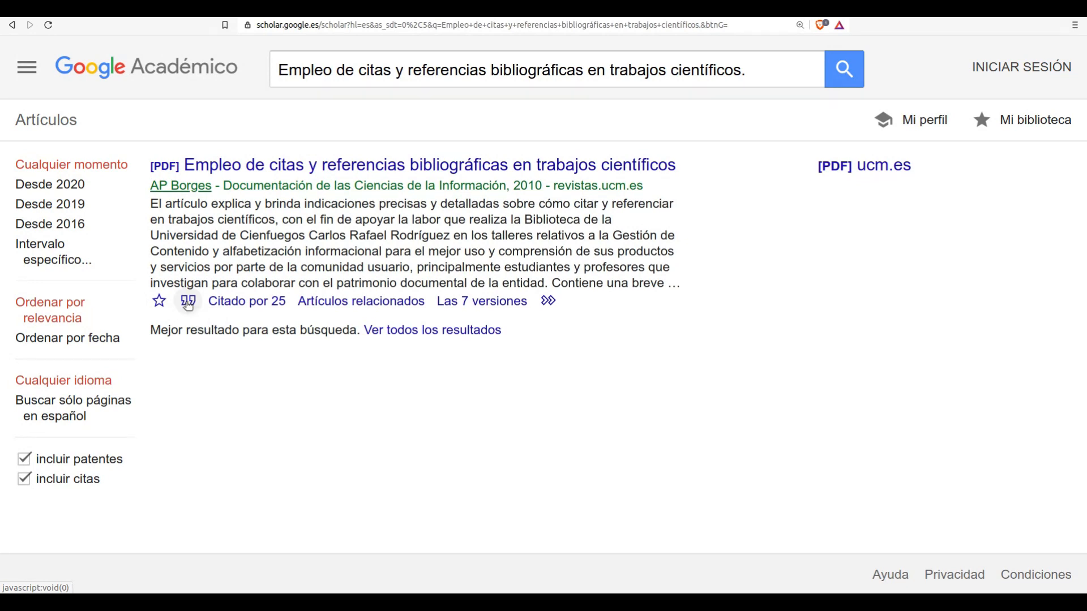
left_click(189, 306)
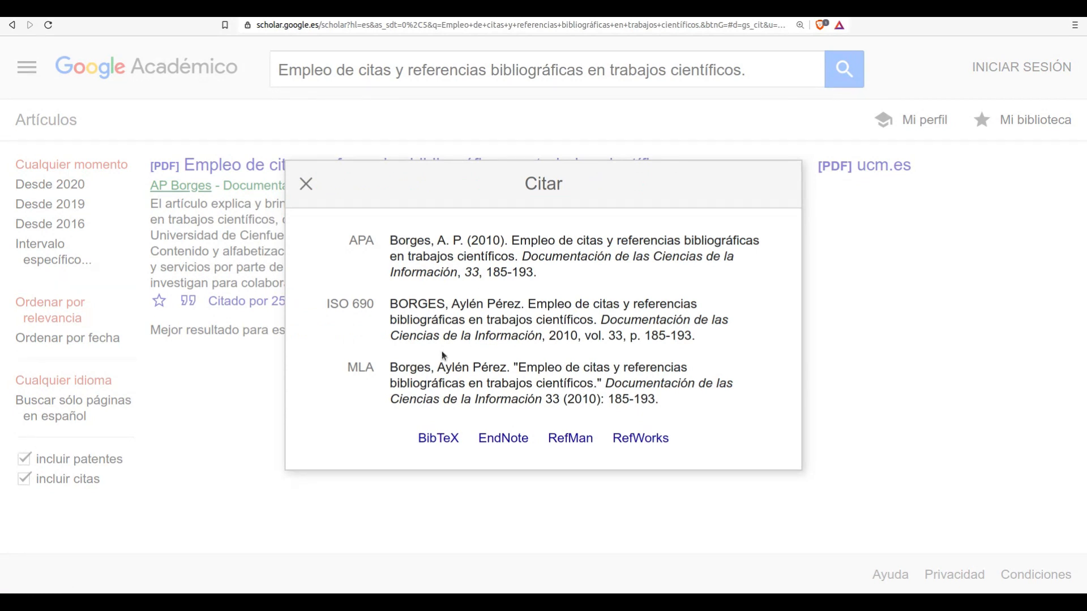
left_click(423, 259)
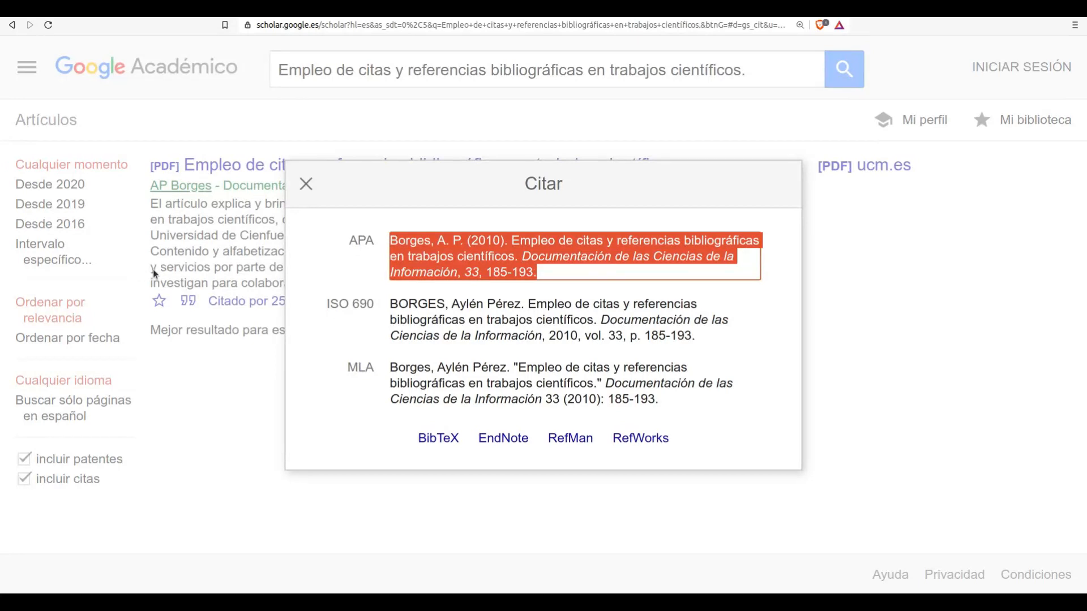
Return to the Overleaf document and replace the text under \bibitem{borges2010empleo} with the APA citation
mouse_move(4, 179)
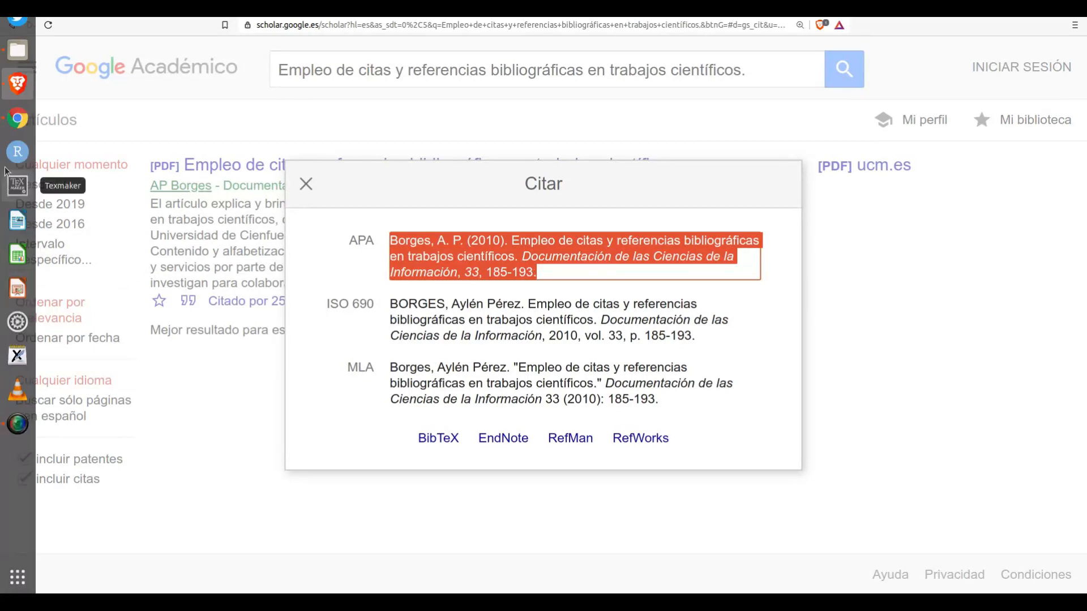
left_click(19, 122)
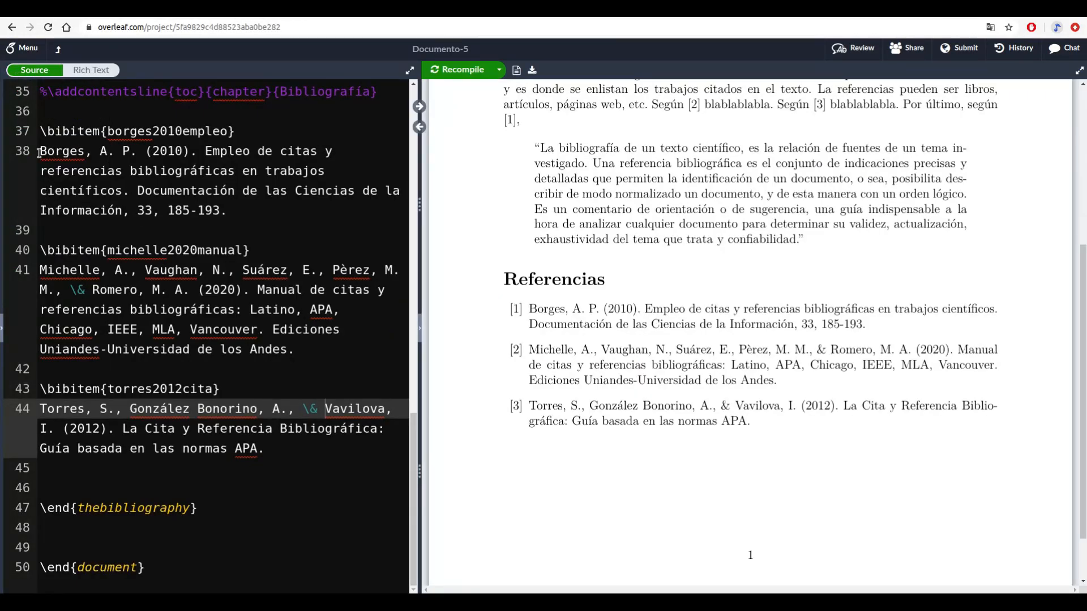
left_click_drag(42, 150, 190, 211)
left_click_drag(284, 227, 312, 230)
key("ctrl+x")
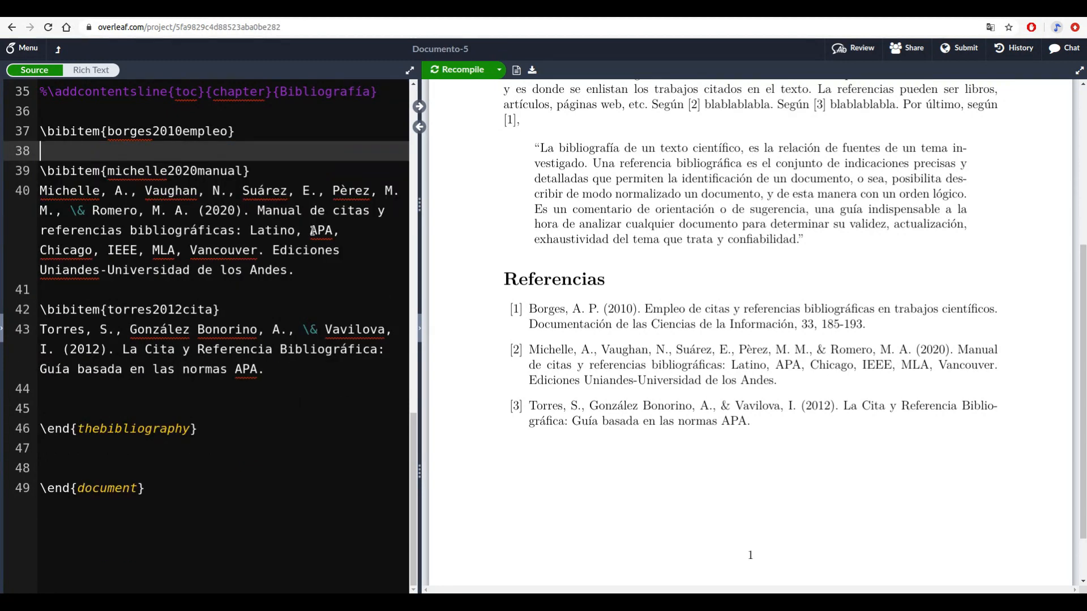
key("ctrl+v")
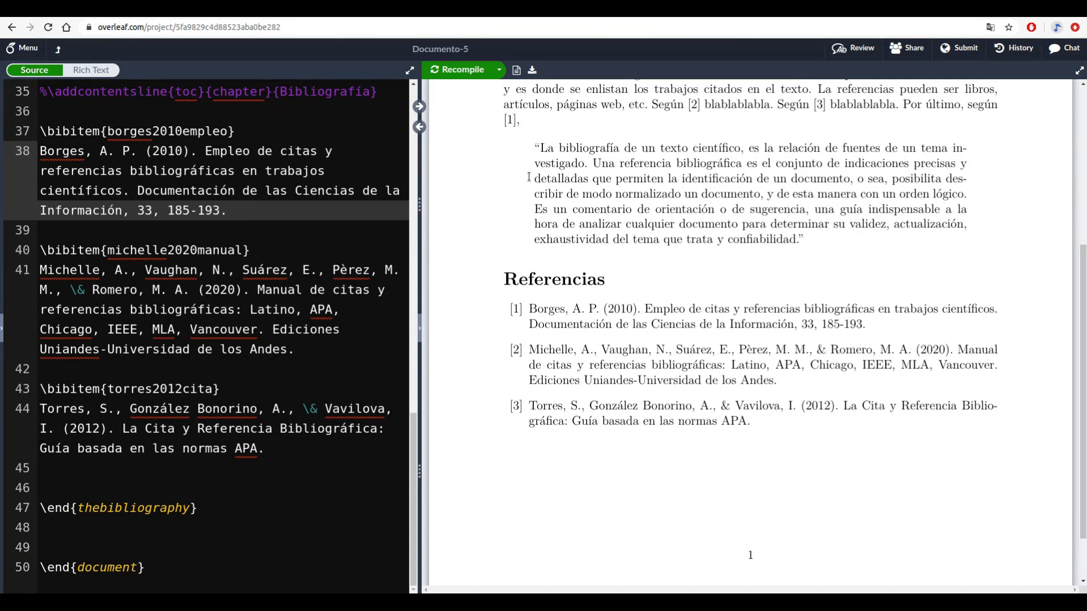
left_click(236, 224)
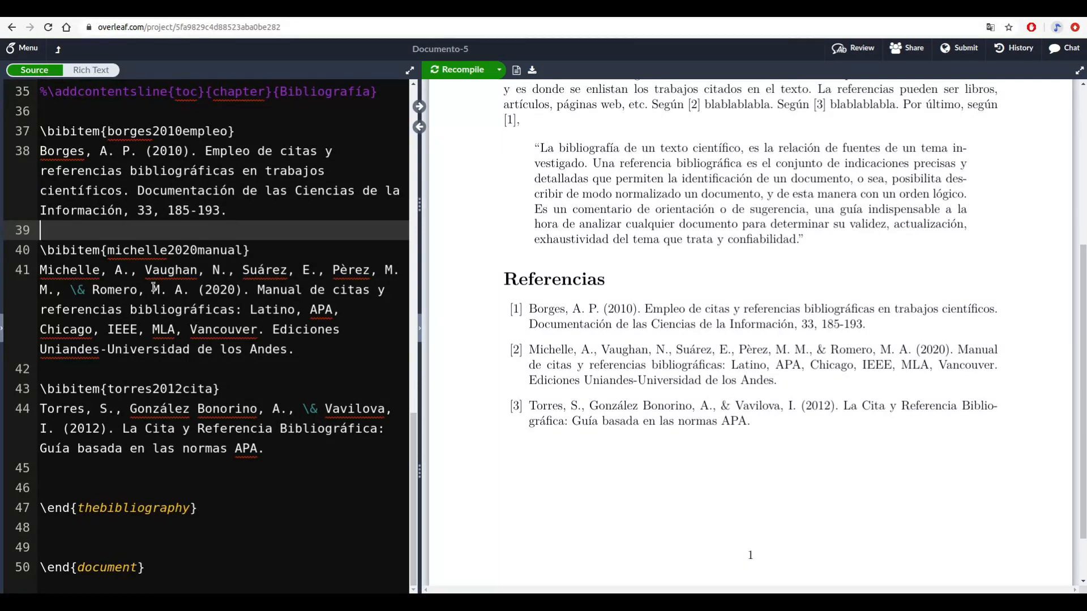
Highlight the natbib package in the preamble of Documento-6 and review the compiled citations and Referencias list
scroll(153, 288, "up", 1)
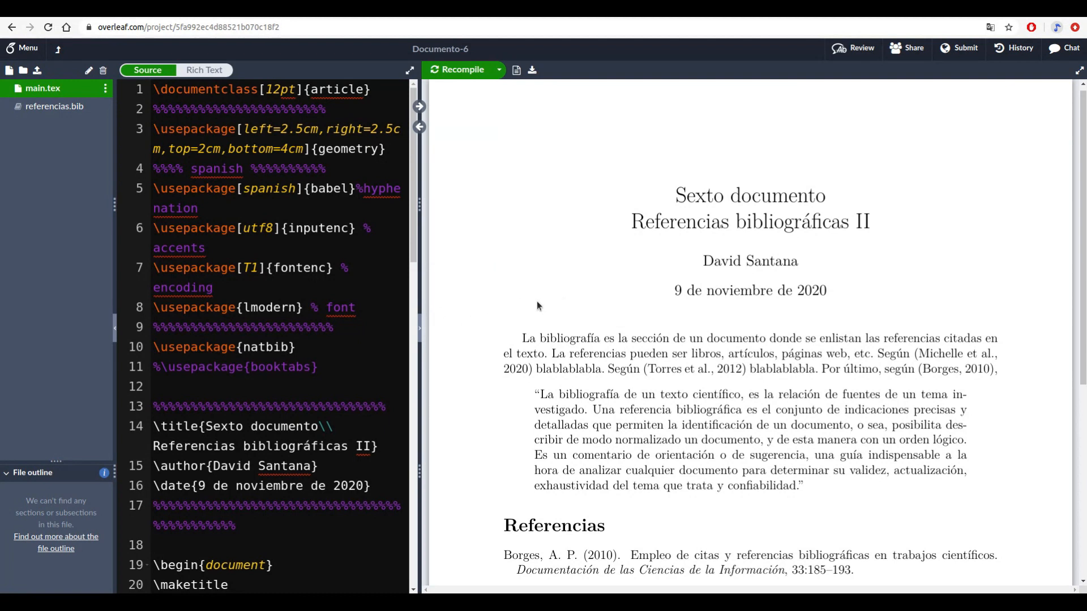
double_click(245, 347)
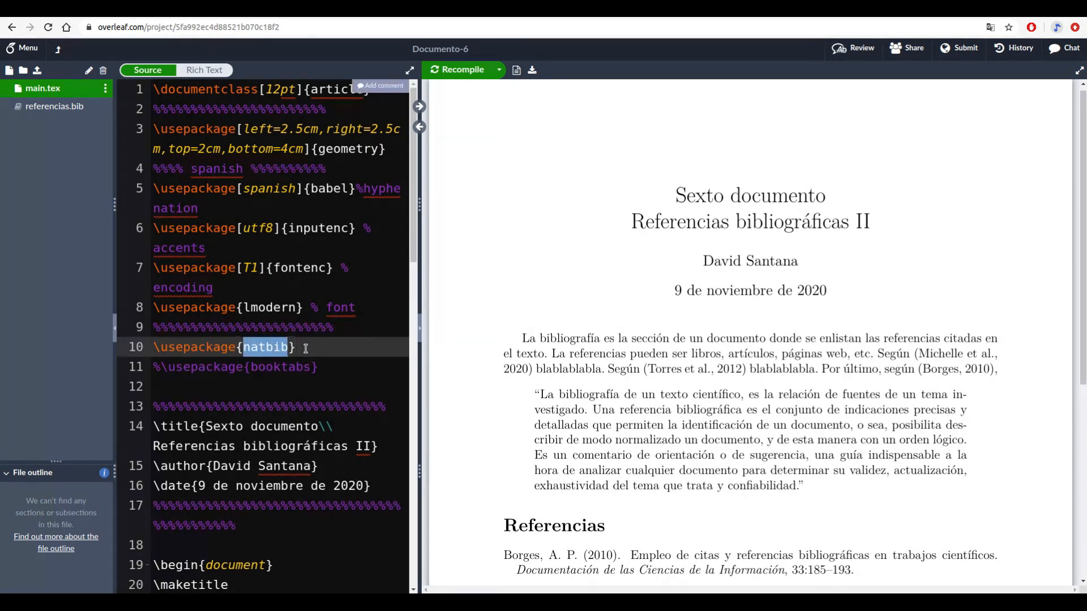
left_click(306, 349)
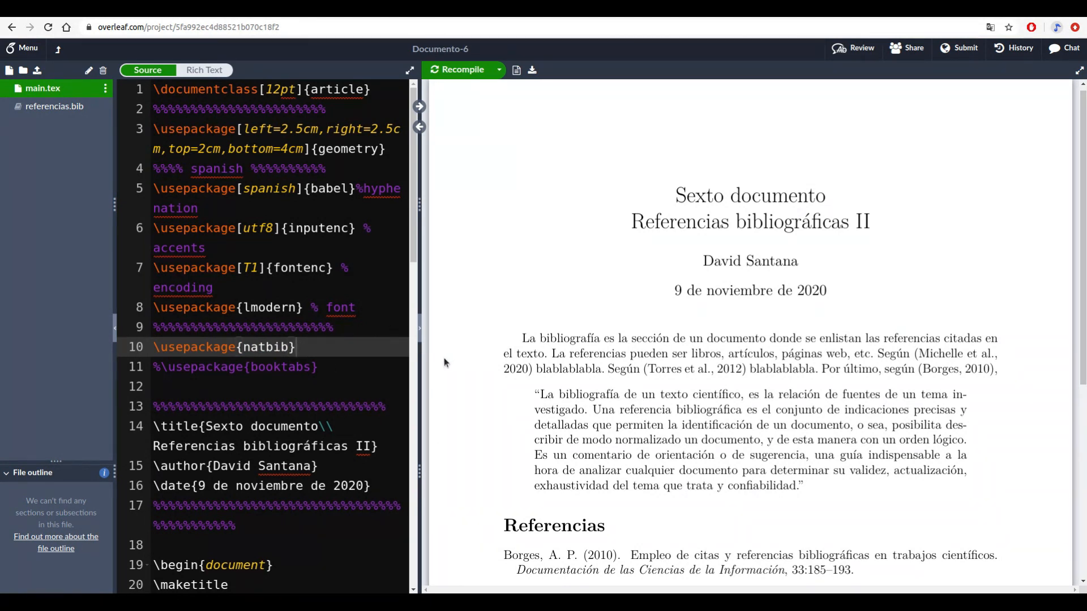
scroll(460, 362, "down", 3)
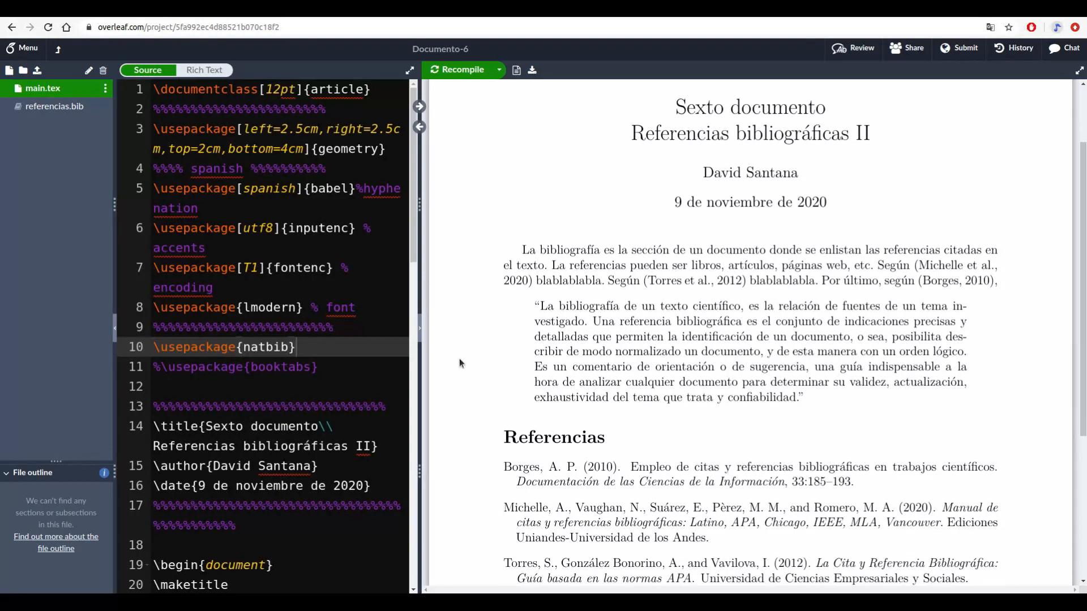
scroll(460, 363, "down", 1)
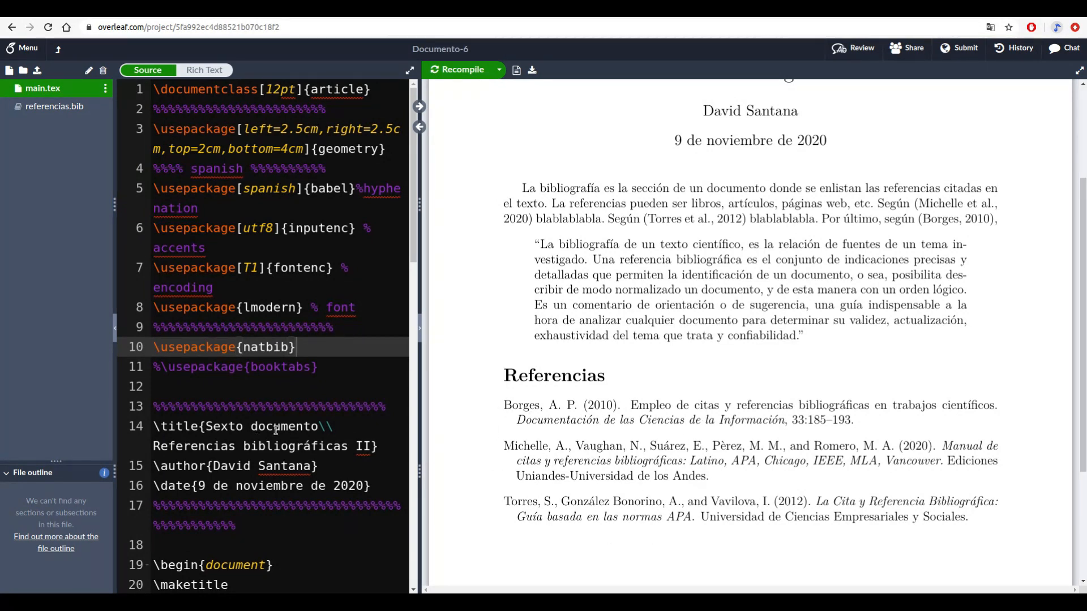
Highlight the \bibliography command and its argument "referencias" near the end of main.tex
scroll(275, 430, "down", 15)
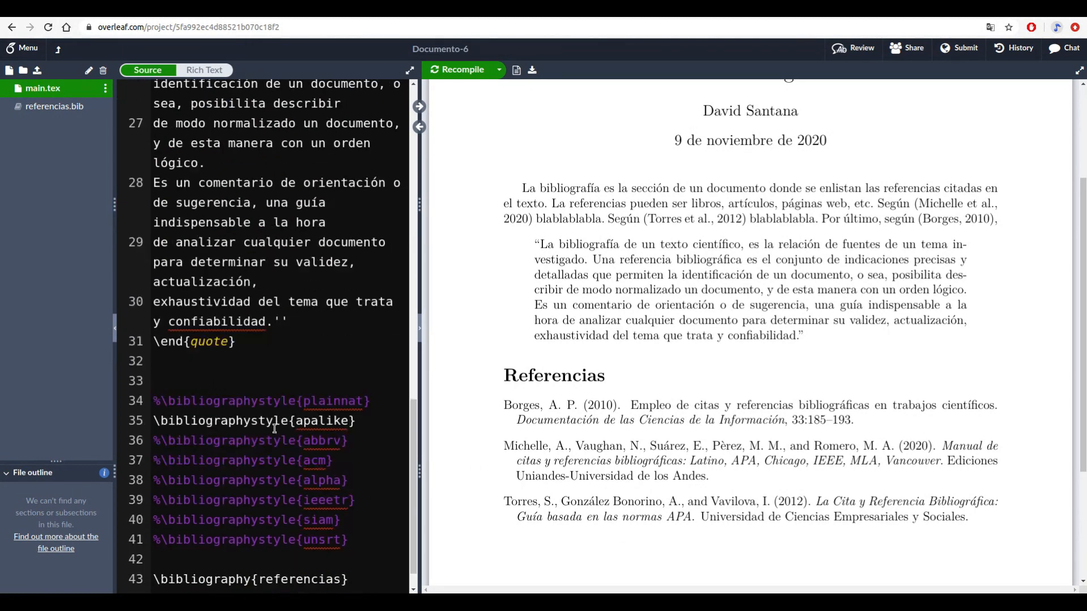
scroll(275, 428, "down", 3)
scroll(275, 428, "down", 2)
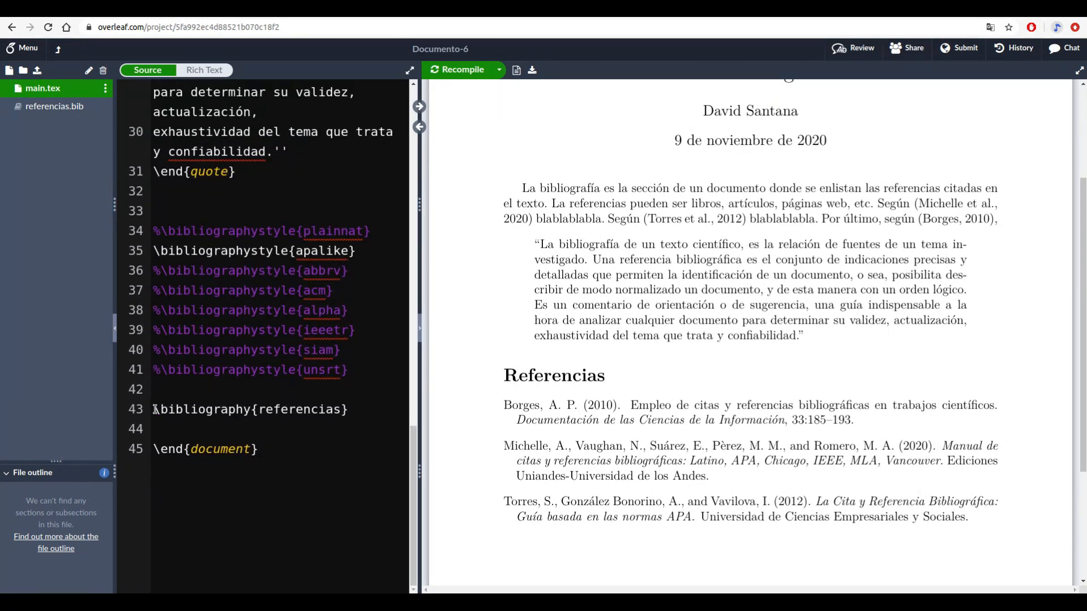
left_click_drag(154, 409, 256, 413)
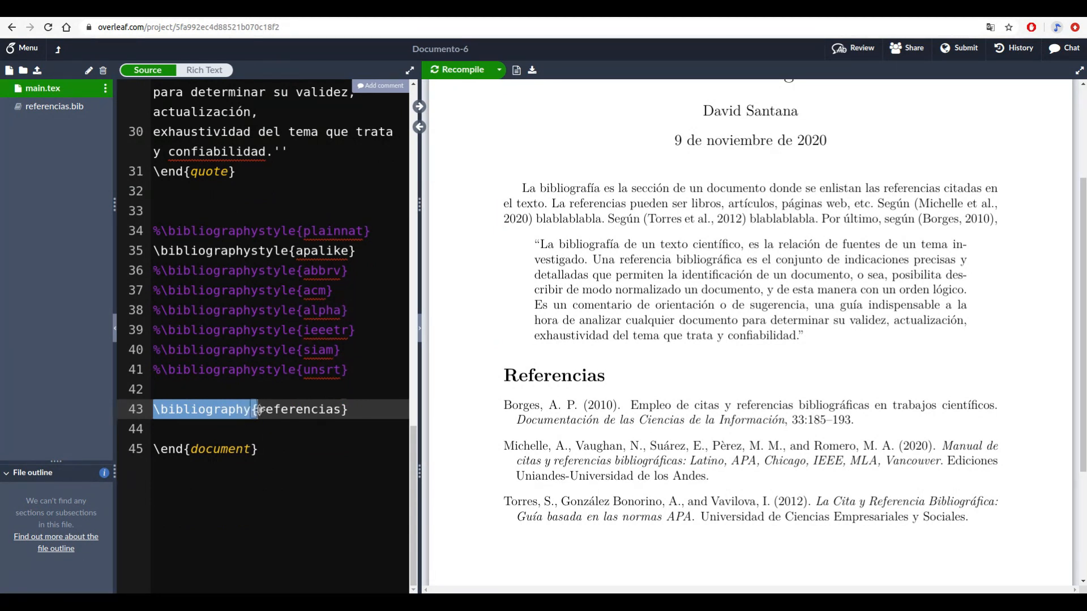
left_click(257, 412)
left_click_drag(259, 410, 345, 410)
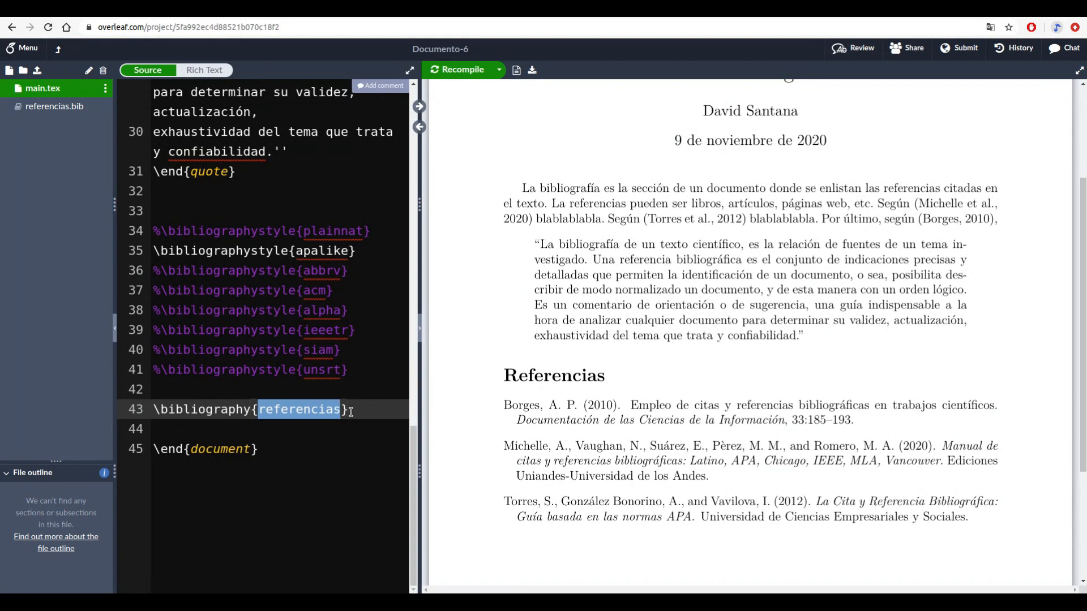
Open referencias.bib, widen the source editor, and look through its BibTeX entries
left_click(65, 108)
scroll(166, 187, "down", 1)
scroll(166, 187, "down", 9)
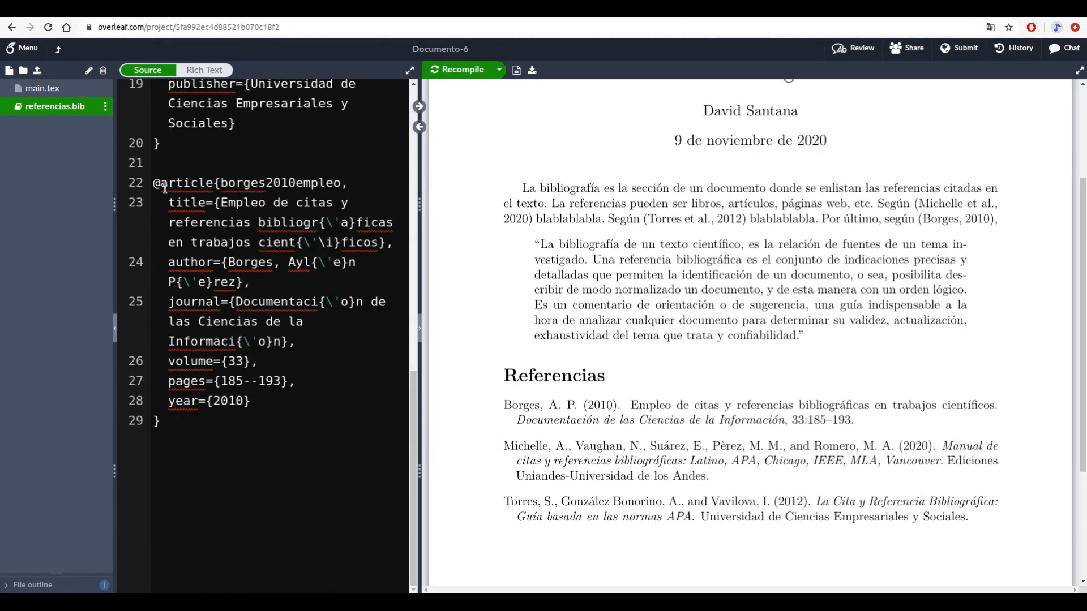
left_click_drag(419, 497, 479, 487)
scroll(313, 317, "up", 9)
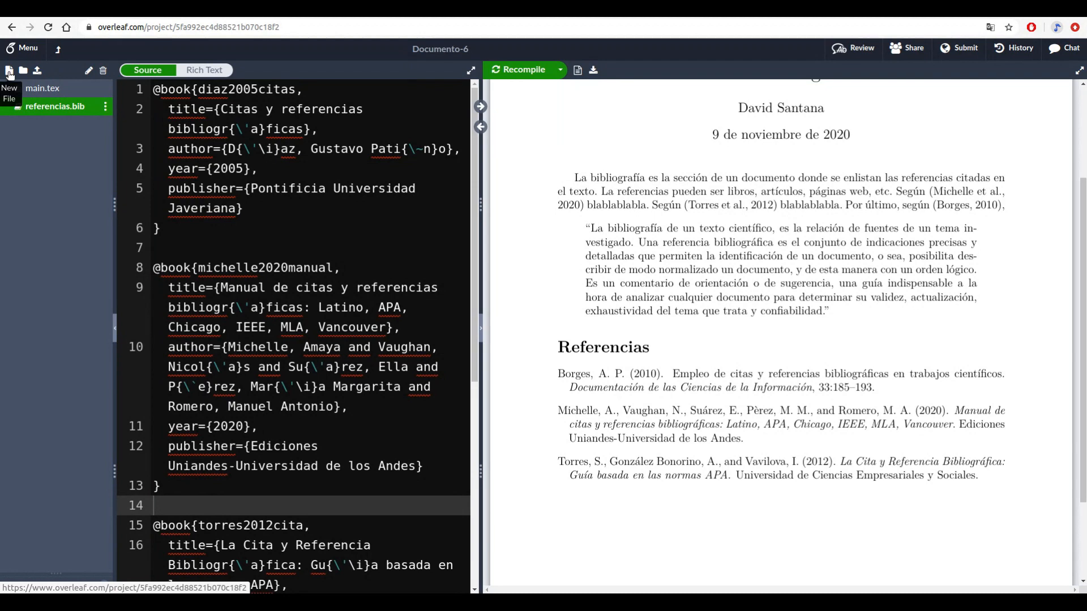
Create a new project file named prueba.bib and open it for editing
left_click(9, 72)
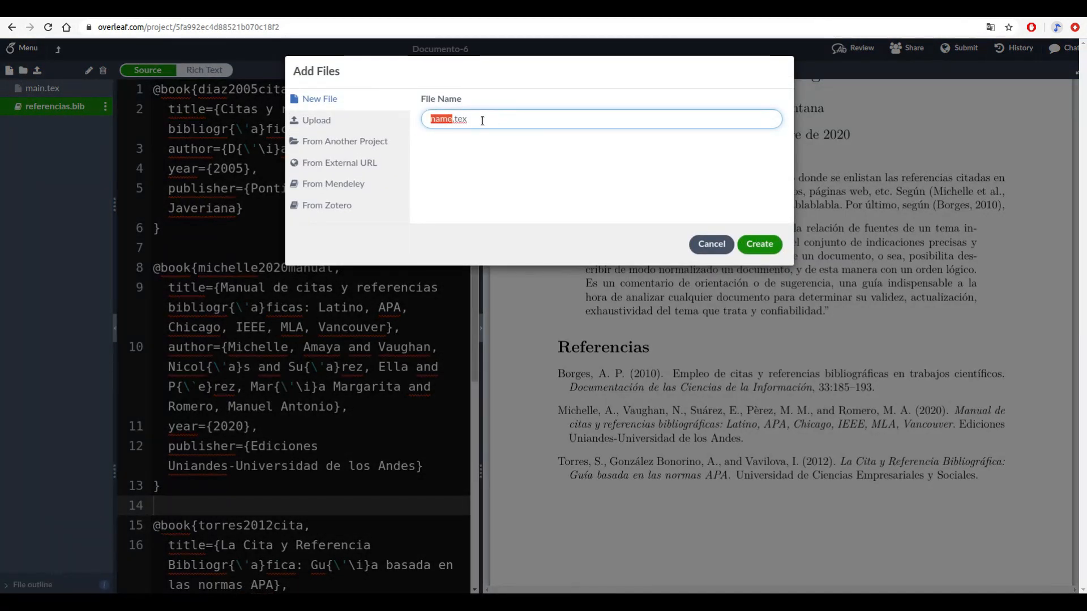
left_click_drag(482, 118, 420, 119)
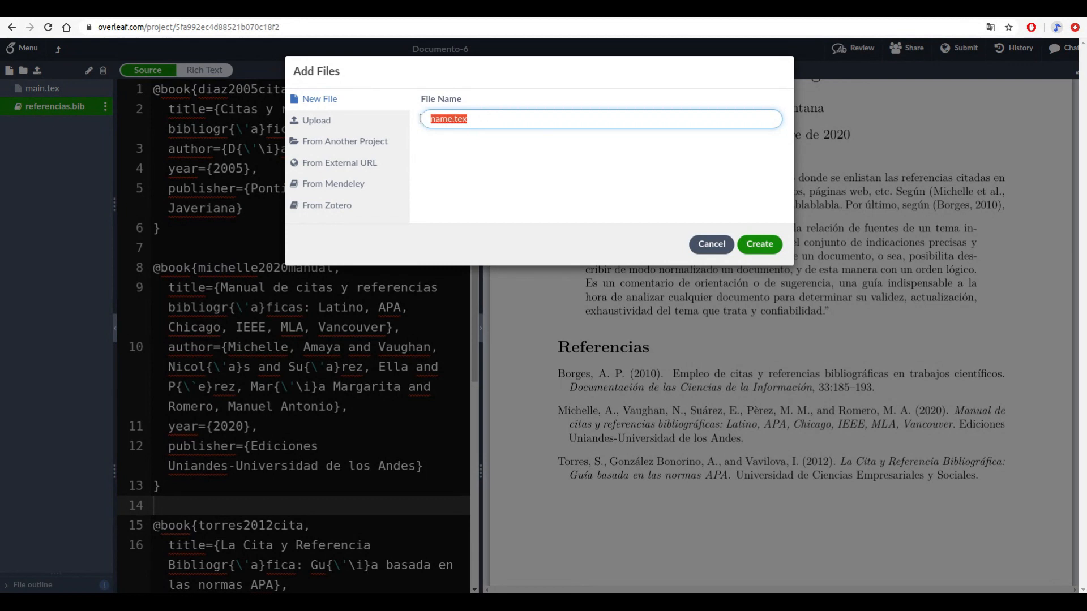
type("prueba.bib")
left_click(759, 244)
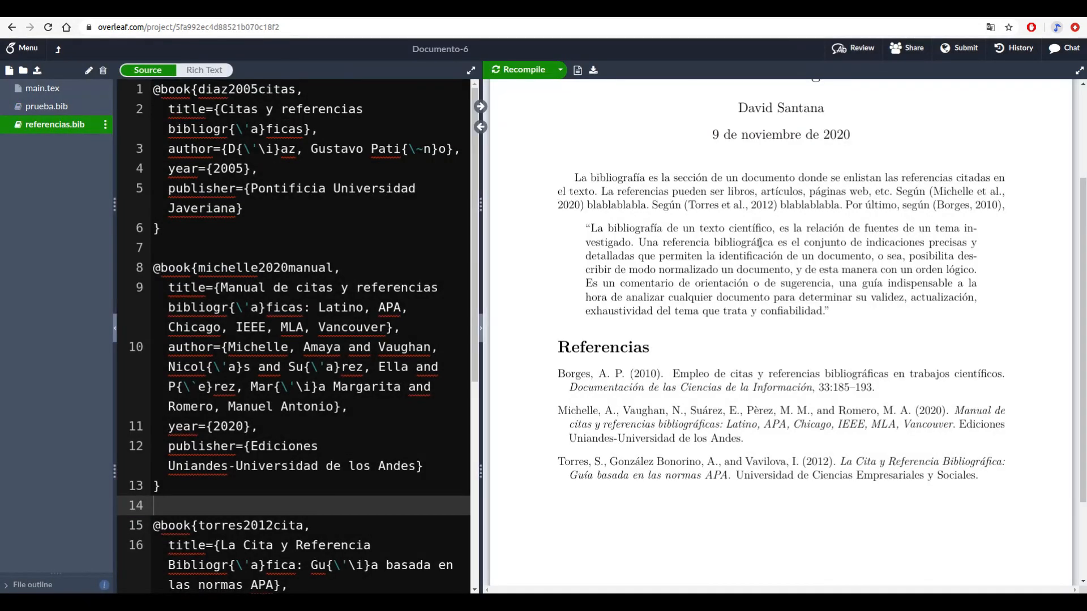
left_click(59, 111)
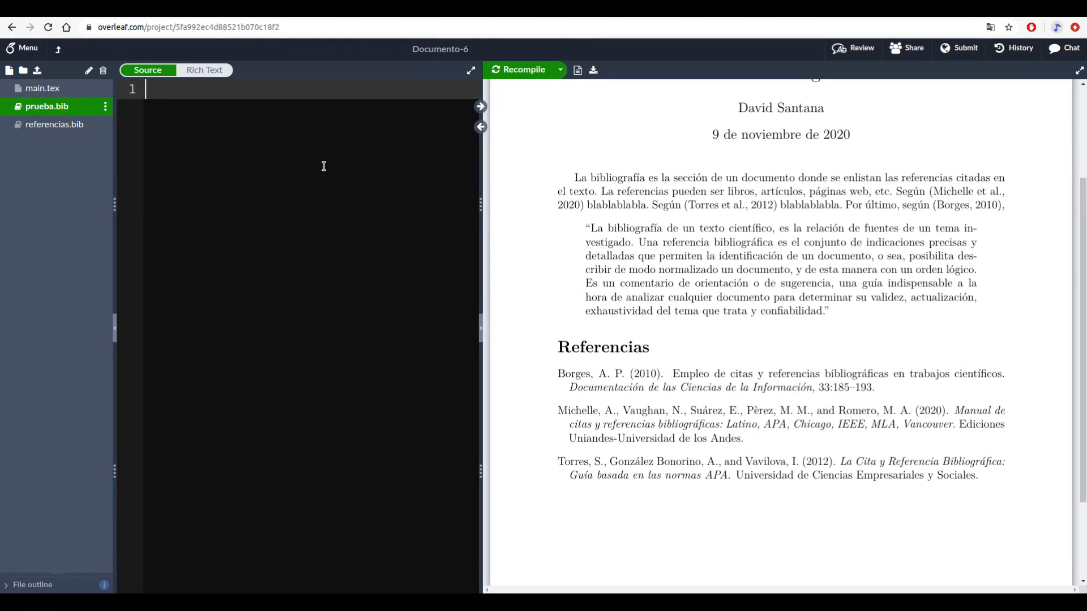
Switch to Google Académico in Brave, reopen the article's citation options and display its BibTeX entry
mouse_move(2, 108)
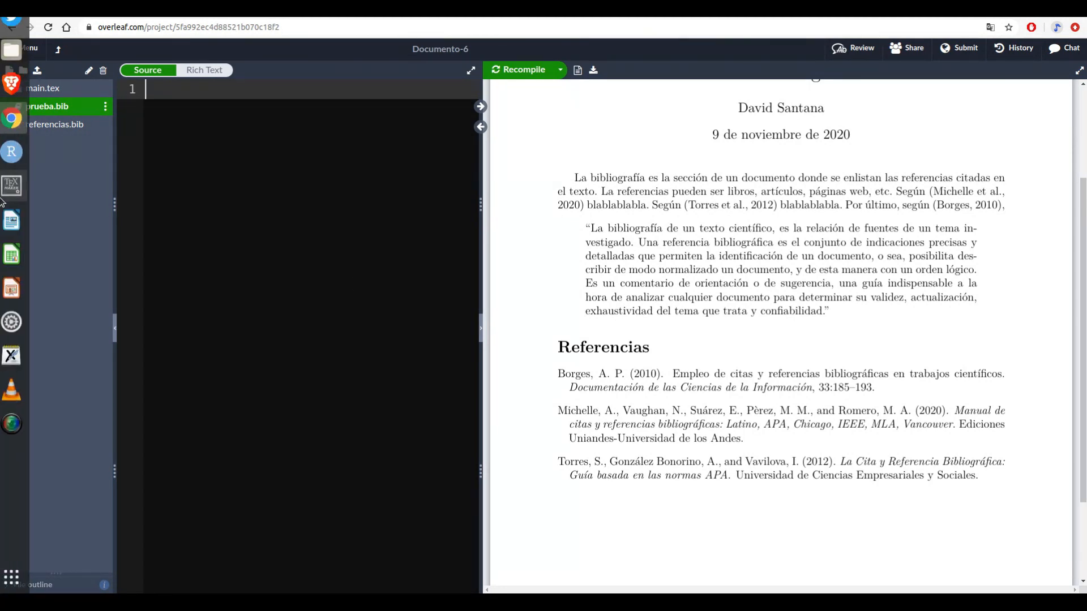
left_click(15, 107)
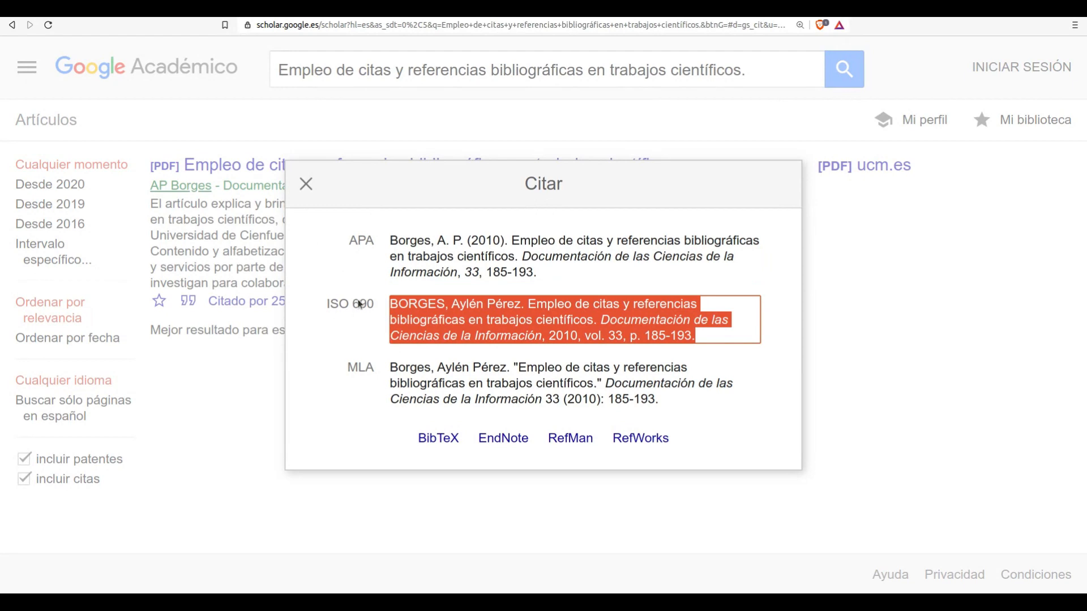
left_click(305, 184)
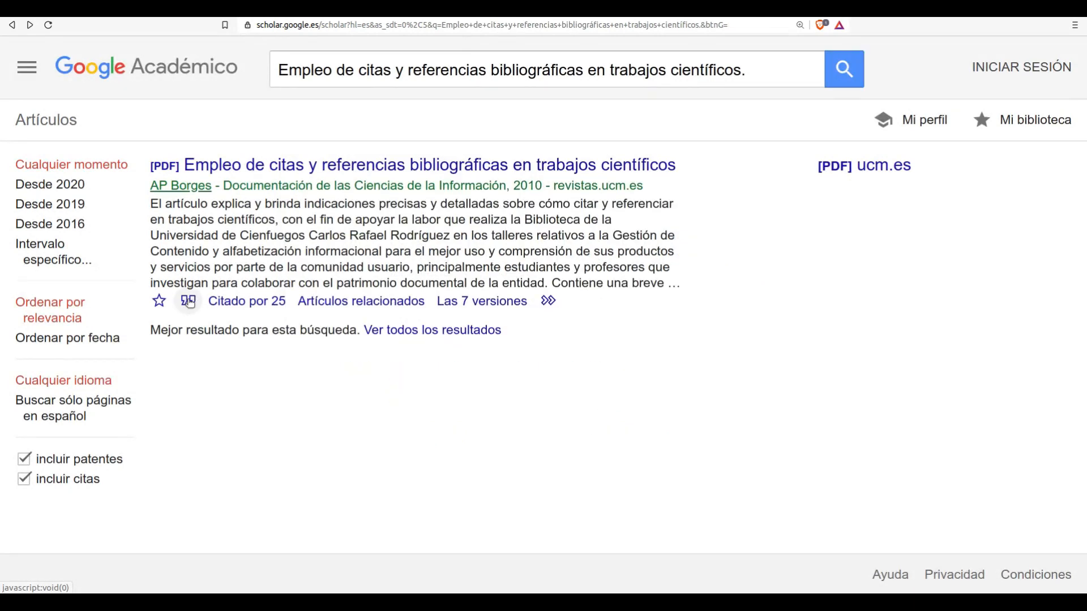
left_click(189, 302)
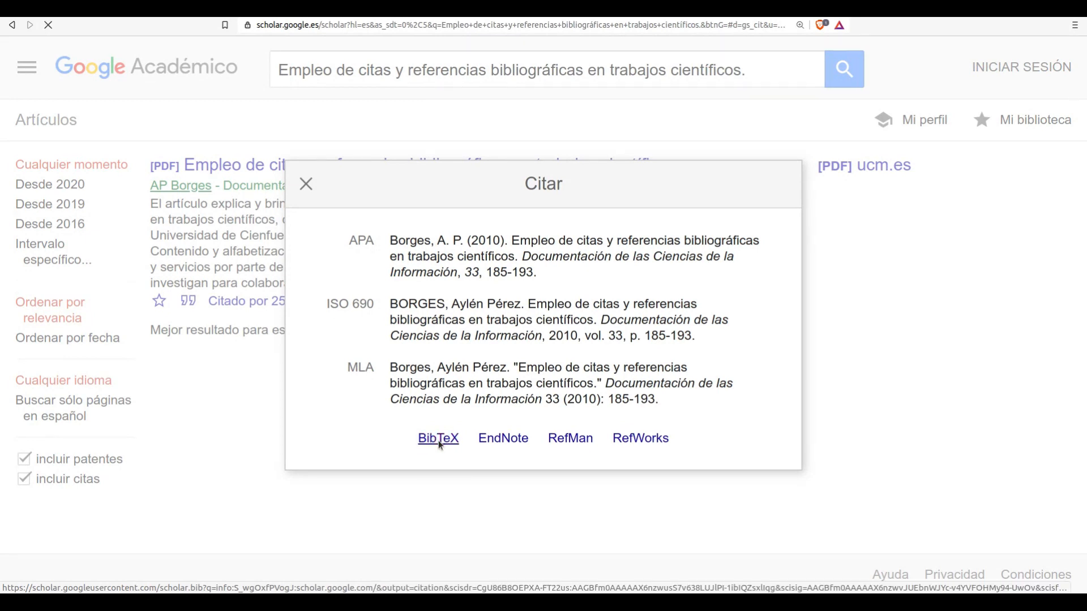
left_click(438, 441)
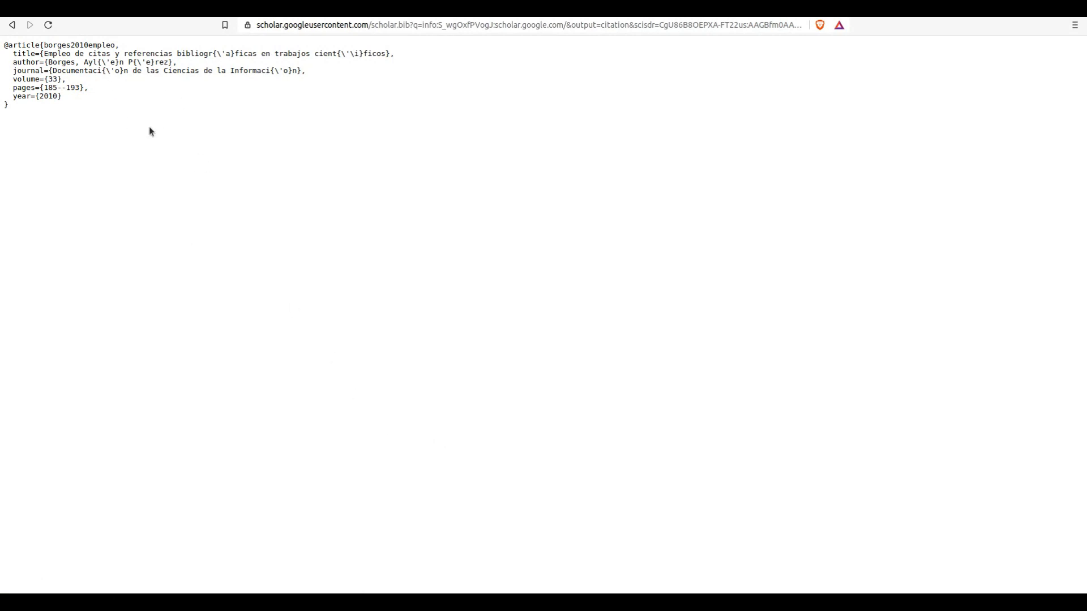
key("ctrl+plus")
key("ctrl+plus")
key("ctrl+plus")
key("ctrl+plus")
key("ctrl+plus")
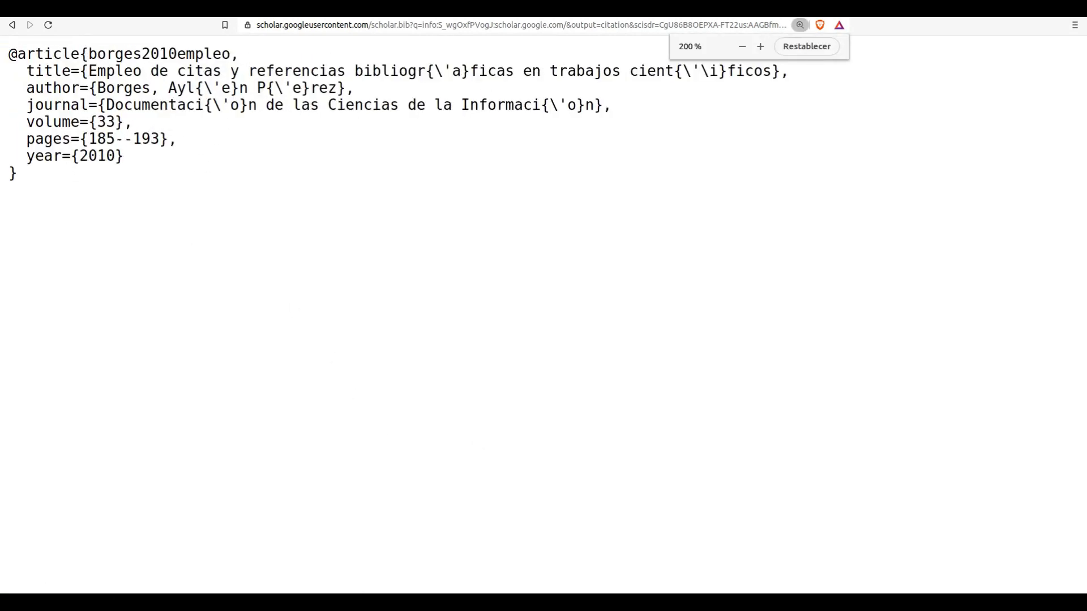
left_click_drag(44, 172, 1, 59)
key("ctrl+c")
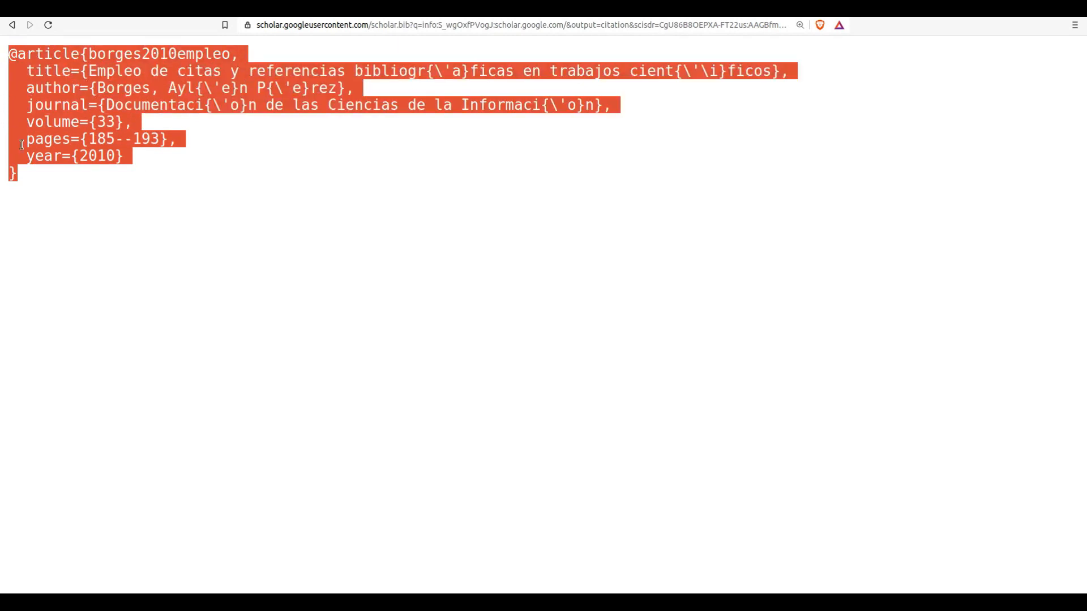
Switch back to Overleaf and paste the borges2010empleo BibTeX entry into the empty prueba.bib file
key("super")
key("super")
key("super")
left_click(164, 218)
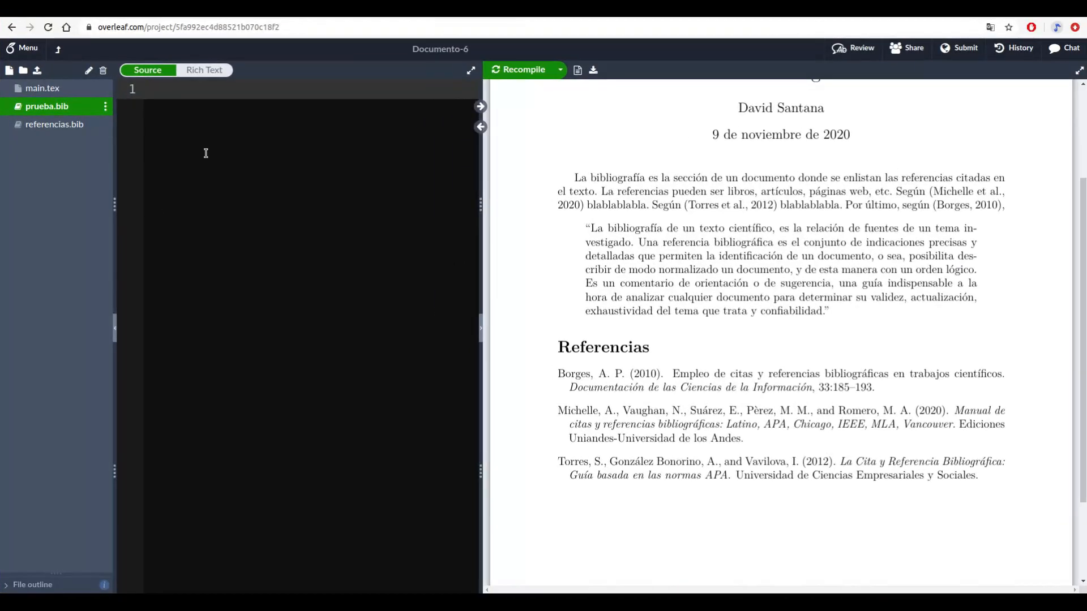
key("ctrl+v")
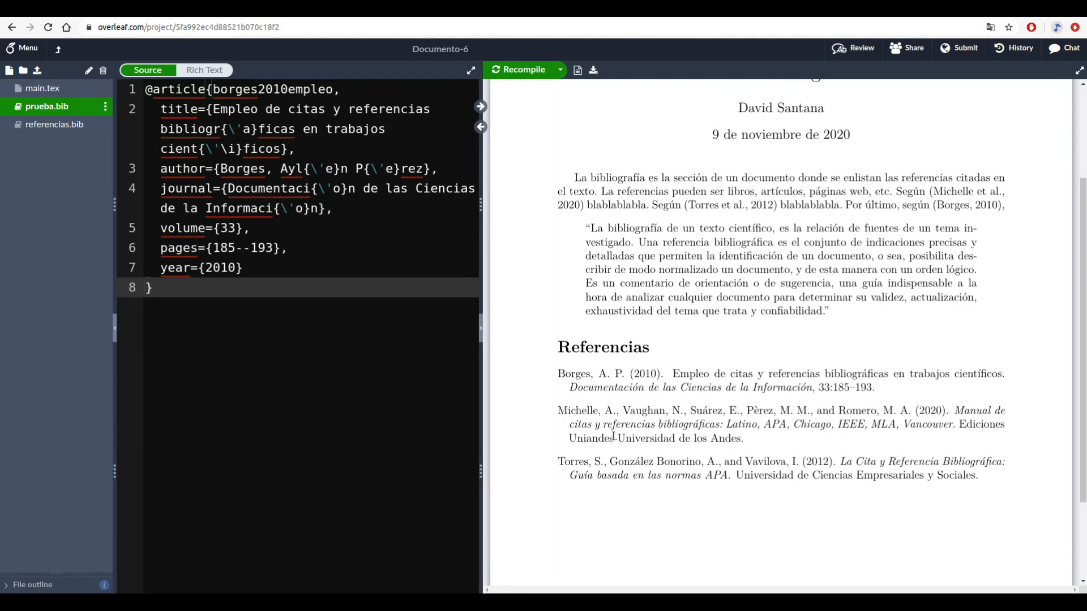
Copy the Michelle reference's title from the PDF and search Google Académico in Brave for "Manual decitas y referencias bibliográficas: Latino, APA,"
left_click_drag(954, 410, 790, 425)
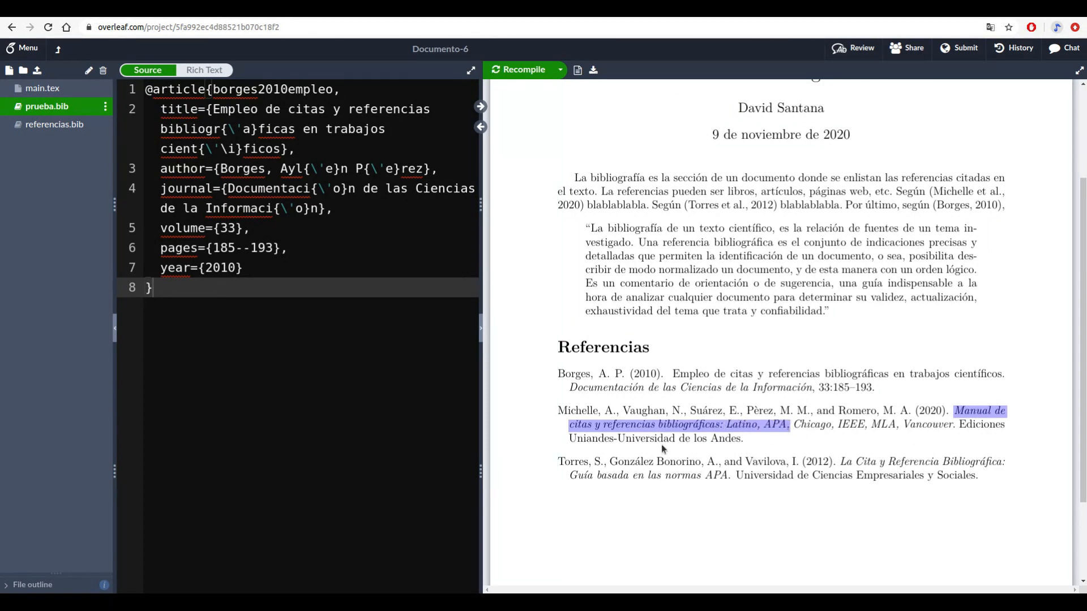
left_click(5, 84)
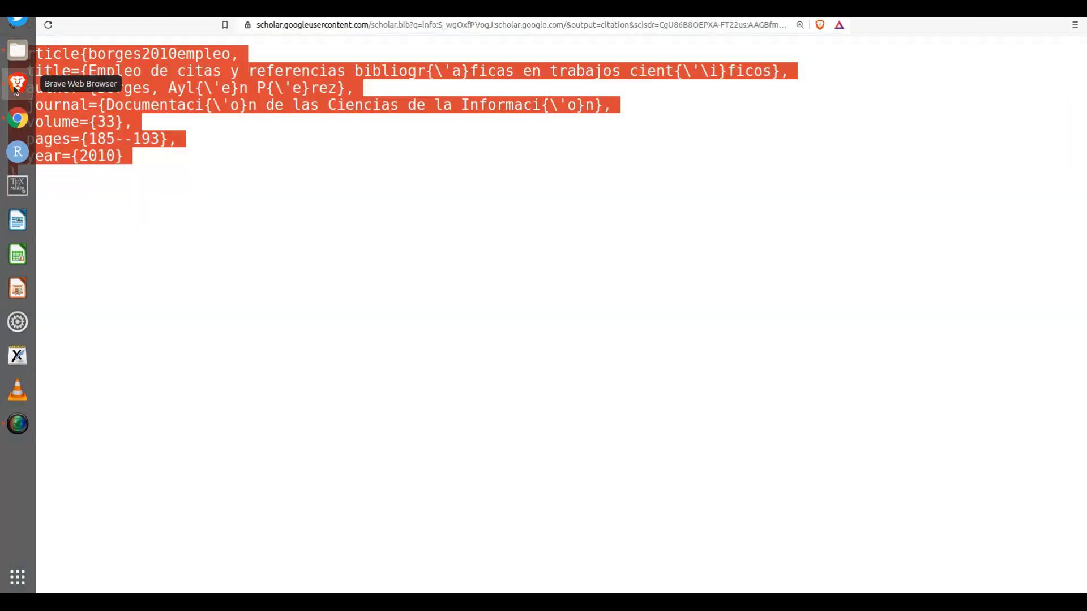
left_click(13, 26)
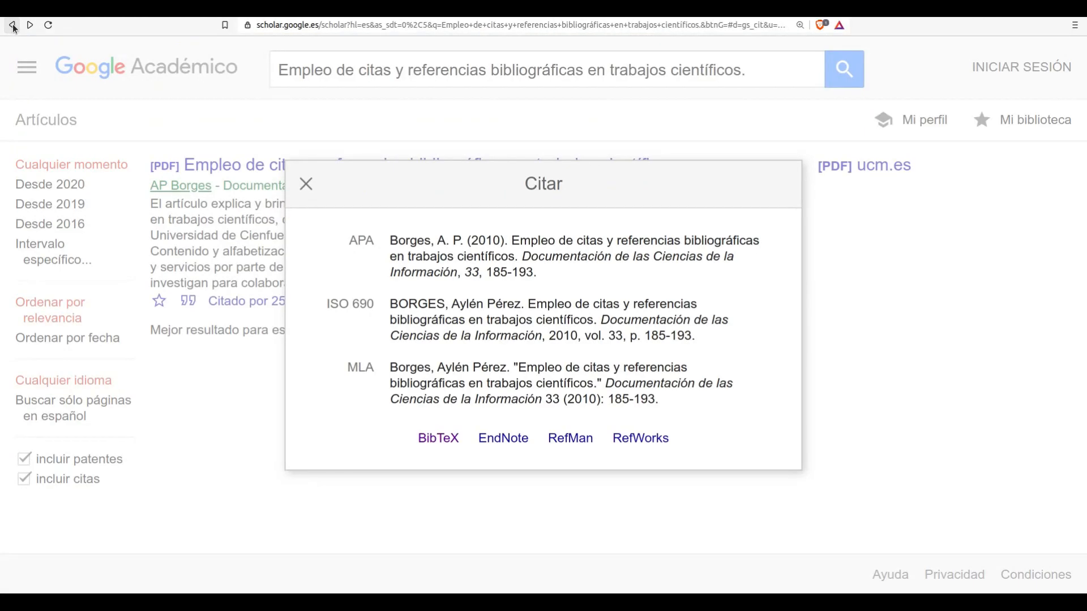
left_click(13, 25)
left_click(13, 26)
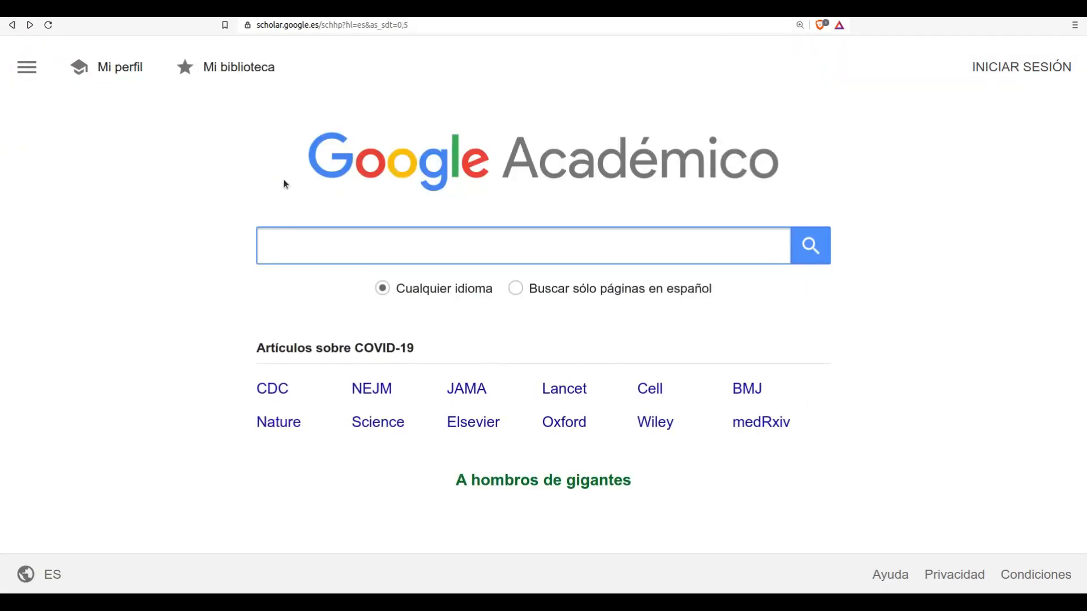
type("Manual decitas y referencias bibliográficas: Latino, APA,")
left_click(813, 246)
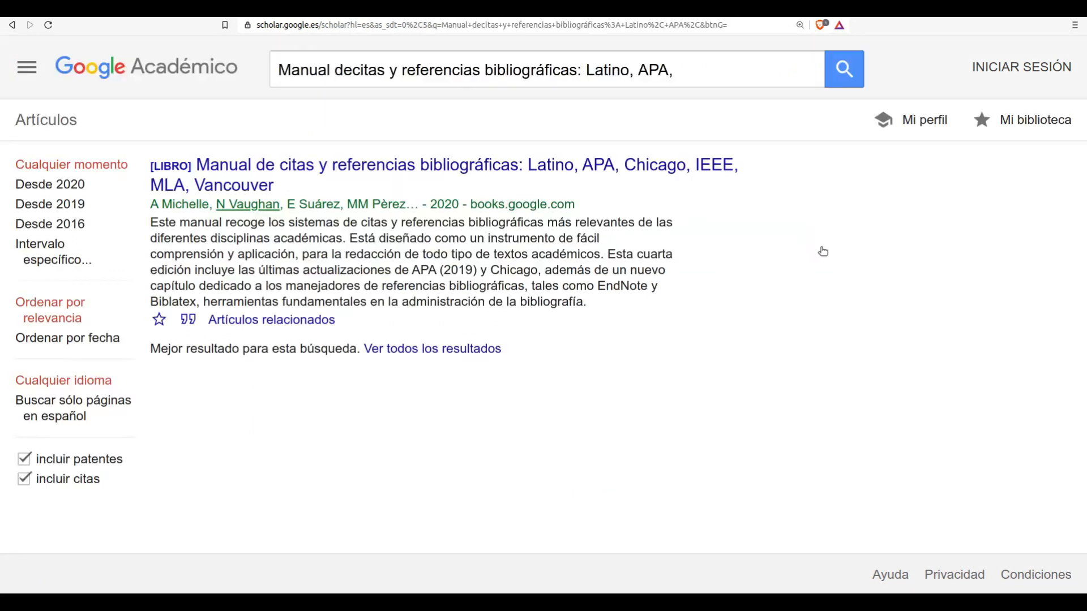
left_click(189, 327)
left_click(446, 450)
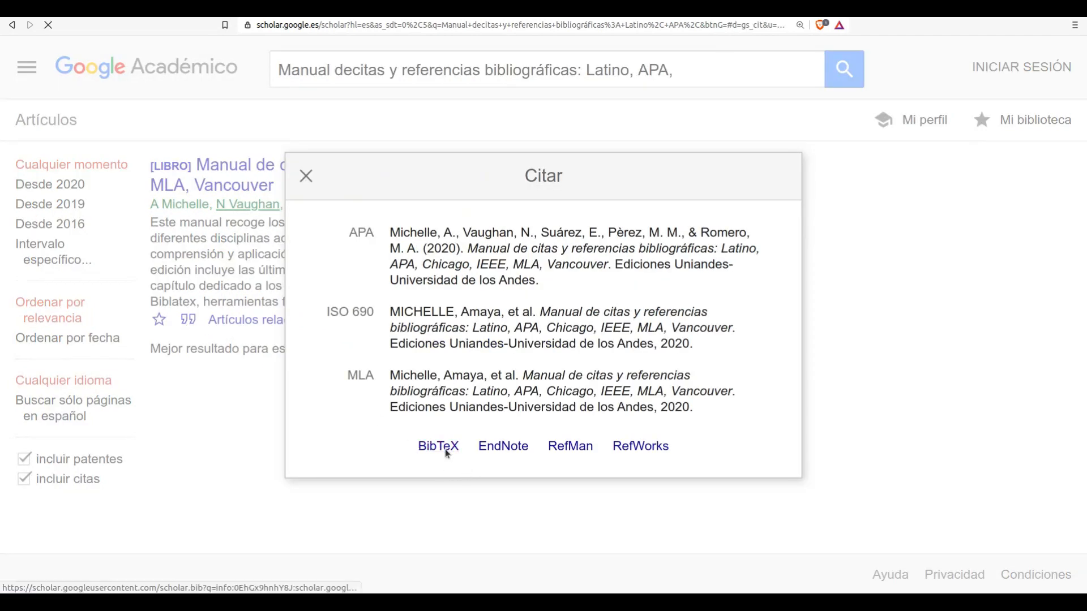
left_click_drag(88, 157, 2, 55)
key("ctrl+c")
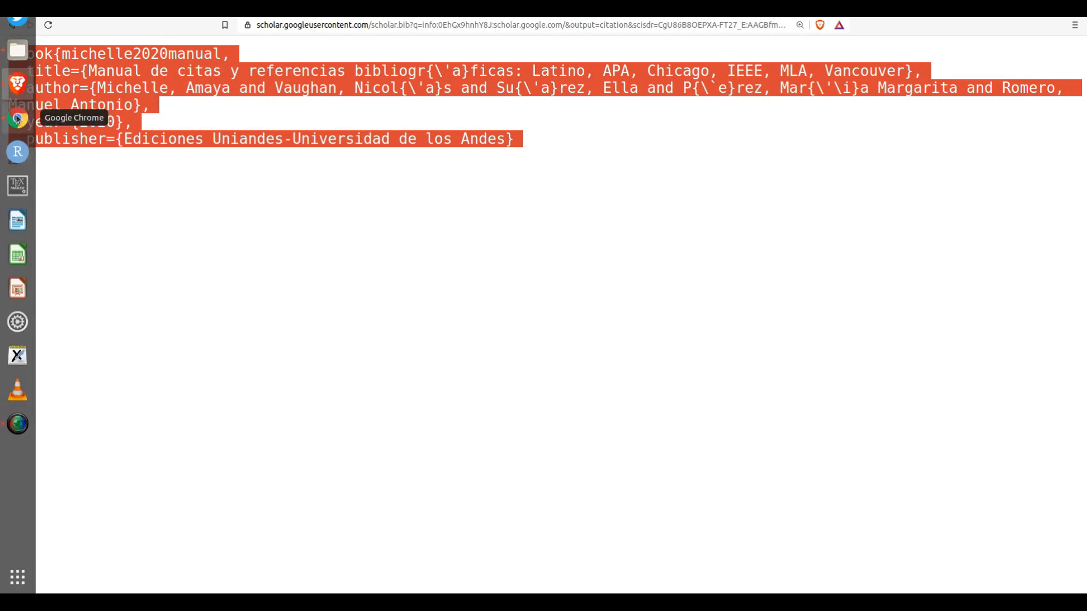
Switch back to Overleaf in Chrome and paste the michelle2020manual entry into prueba.bib below the first entry, separated by a blank line
left_click(17, 117)
left_click(191, 314)
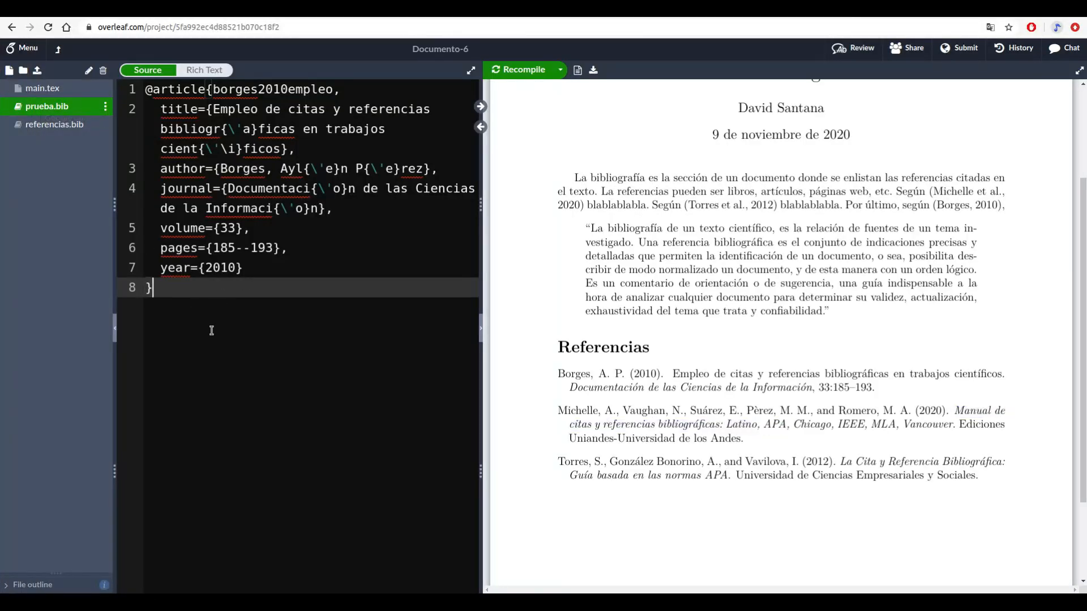
key("Return")
key("Return")
key("ctrl+v")
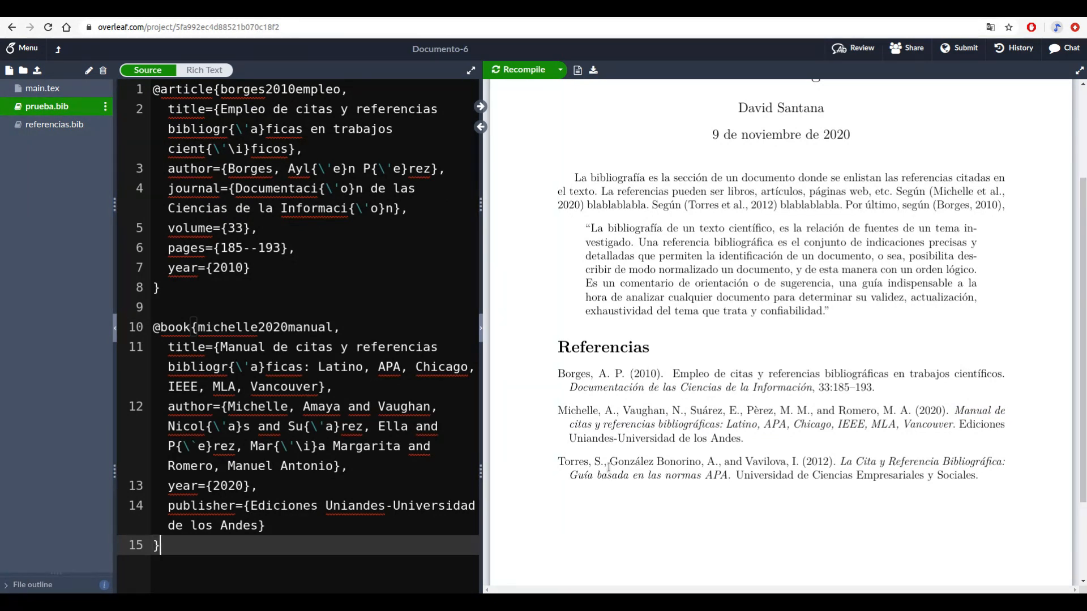
Copy the last reference's title from the PDF and search Google Académico in Brave for "La Cita y Referencia Bibliográfica:Guía basada en las normas APA."
left_click_drag(842, 466, 1005, 466)
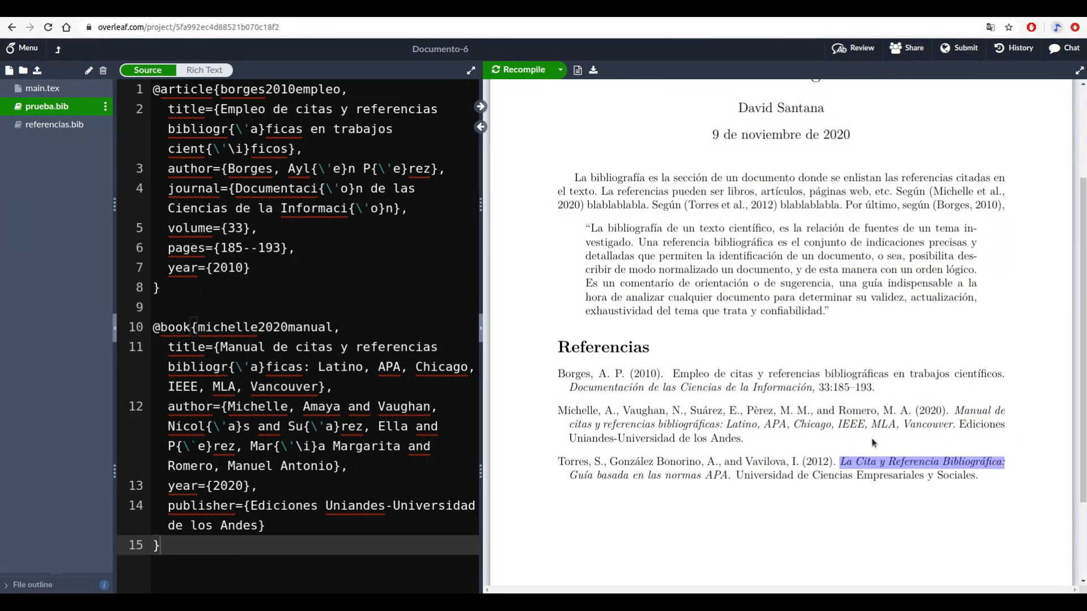
left_click(914, 463)
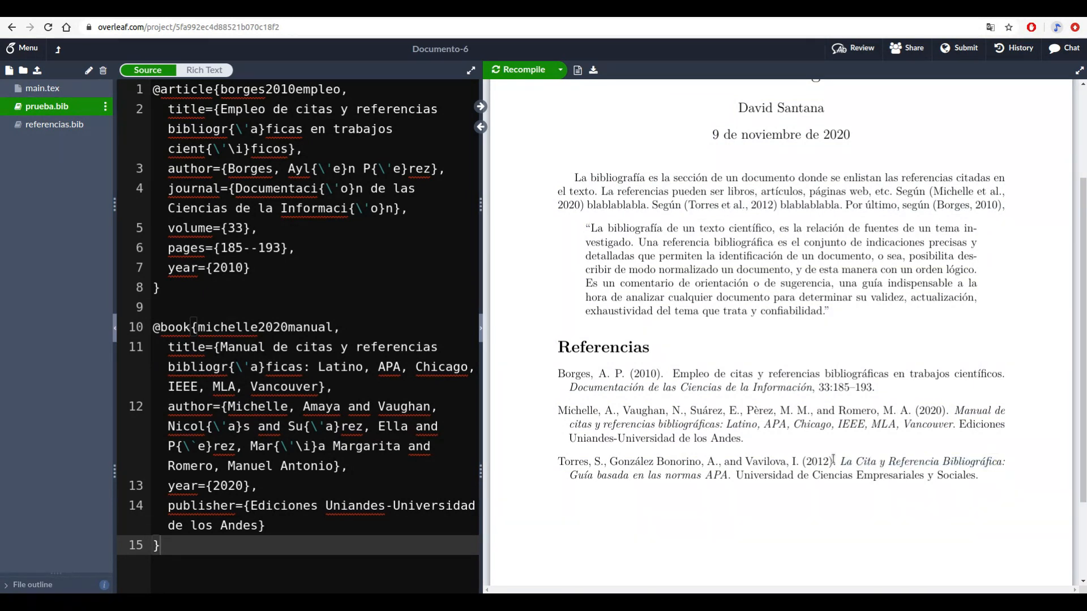
left_click_drag(842, 463, 737, 475)
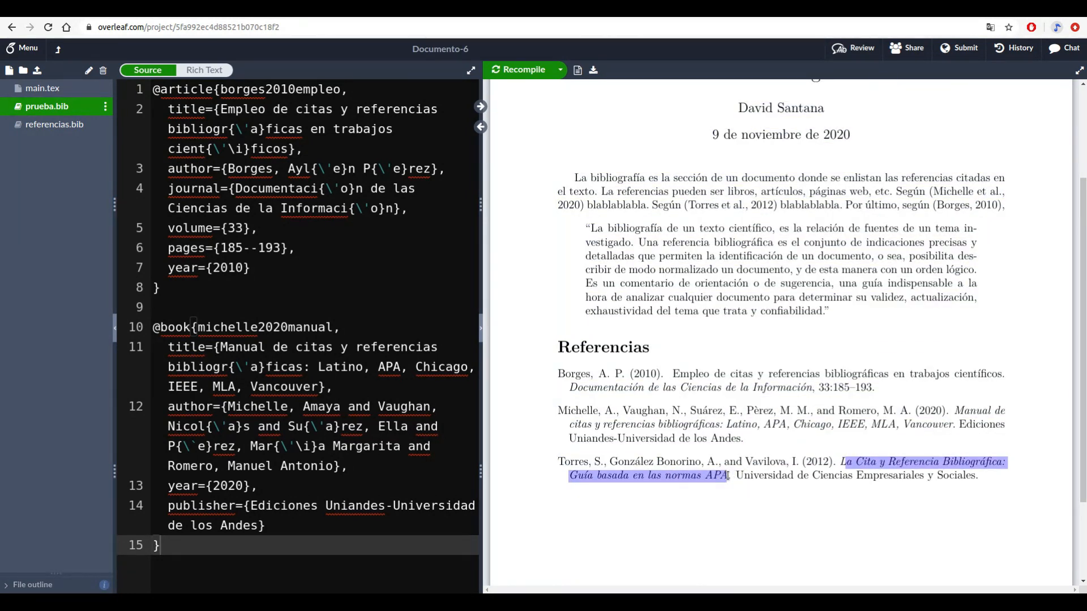
left_click(857, 459)
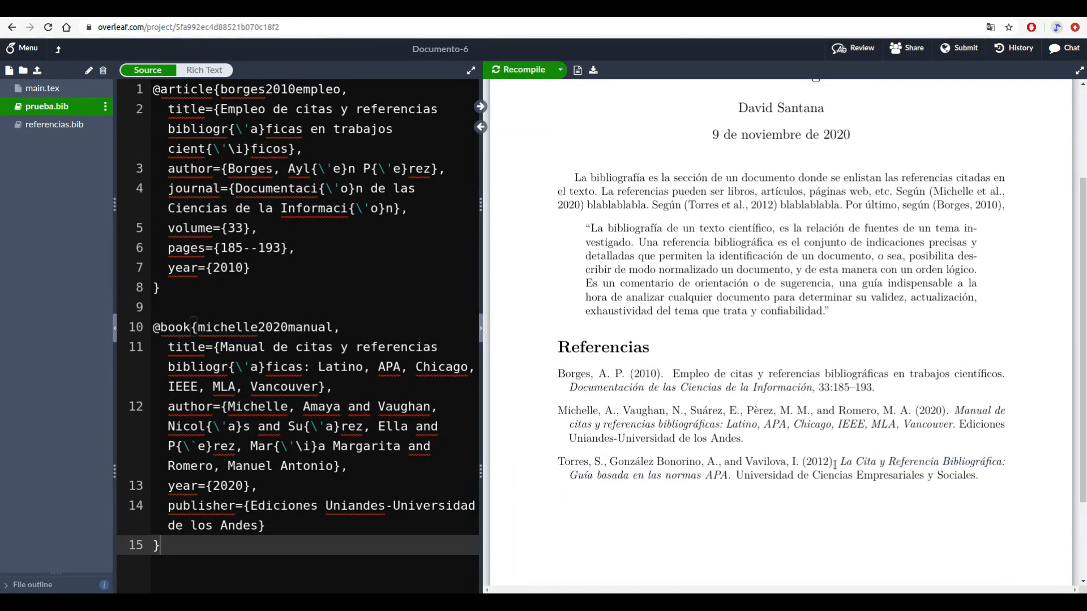
left_click_drag(840, 462, 732, 476)
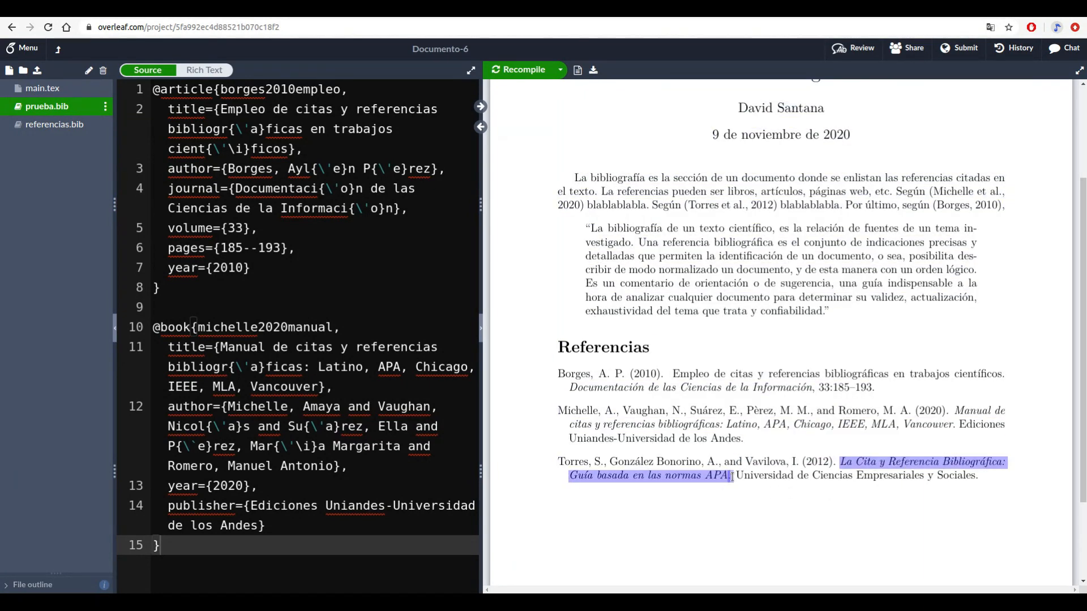
mouse_move(31, 266)
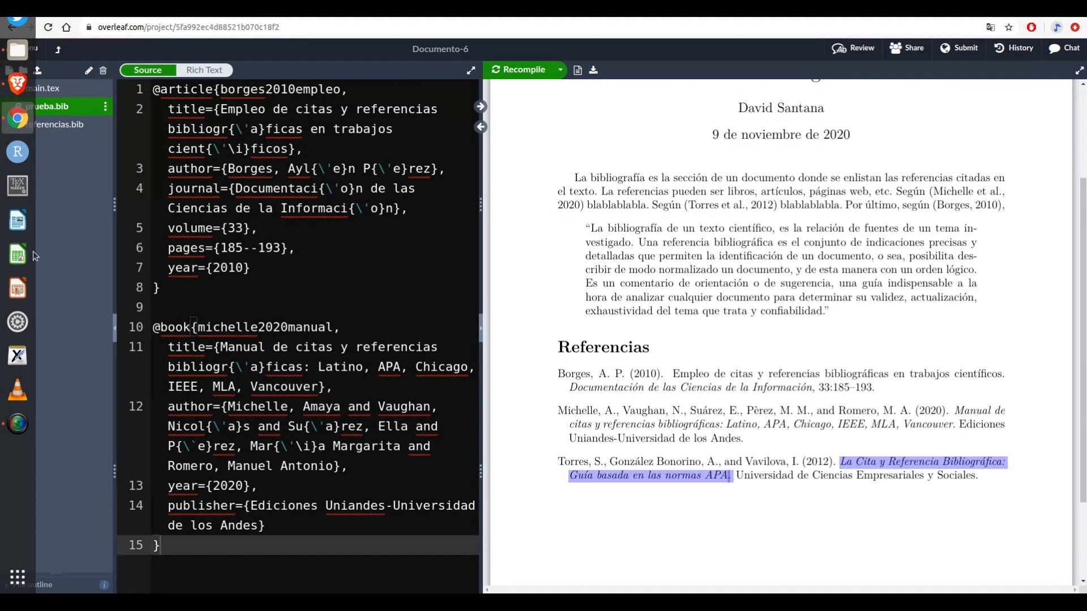
left_click(22, 89)
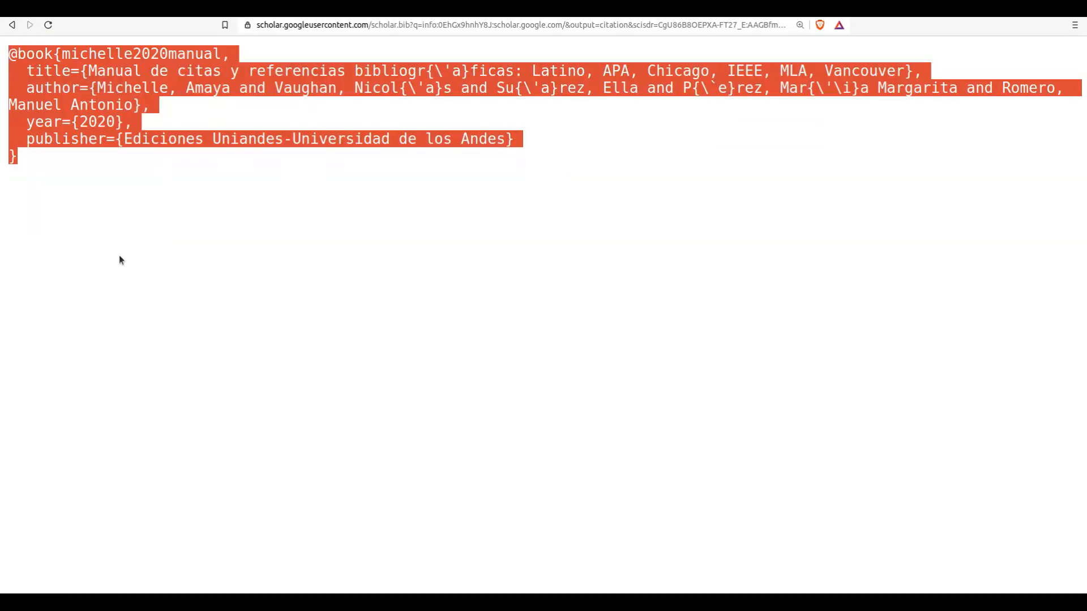
left_click(12, 26)
left_click(13, 25)
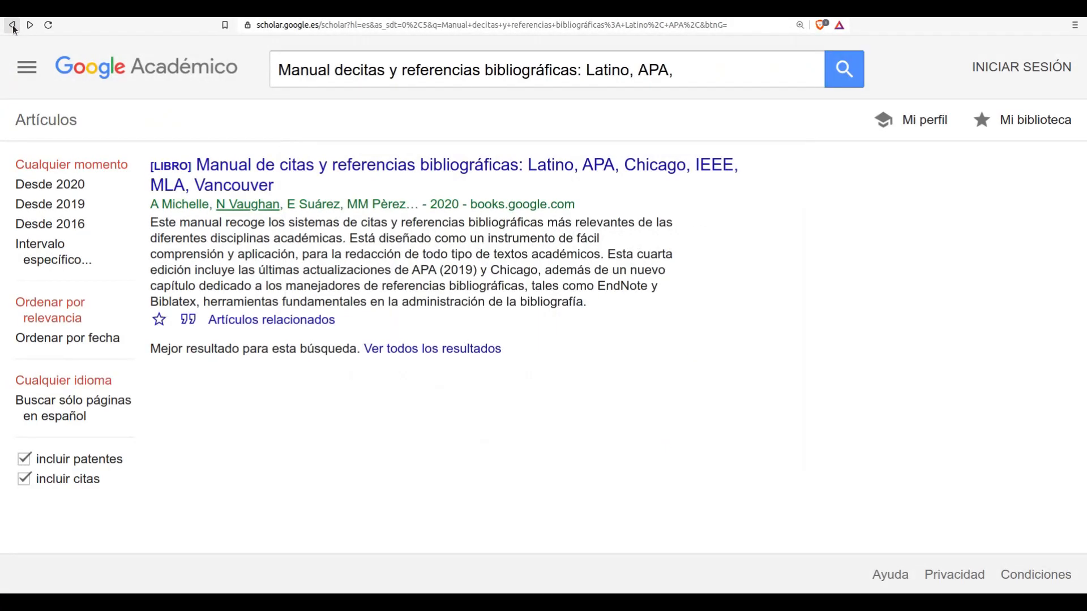
left_click(12, 25)
type("La Cita y Referencia Bibliográfica:Guía basada en las normas APA.")
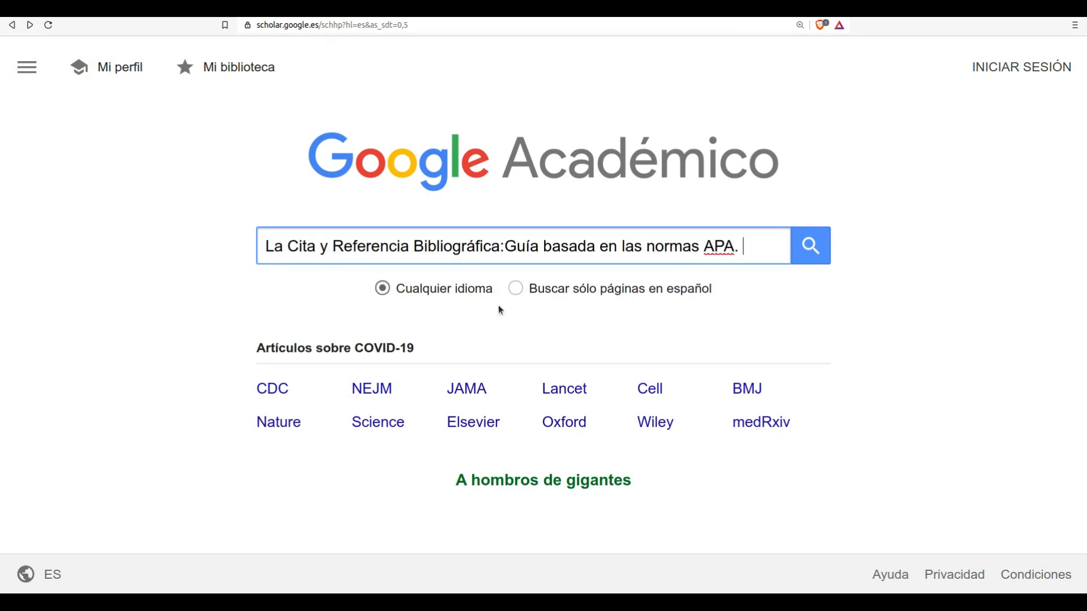
left_click(820, 238)
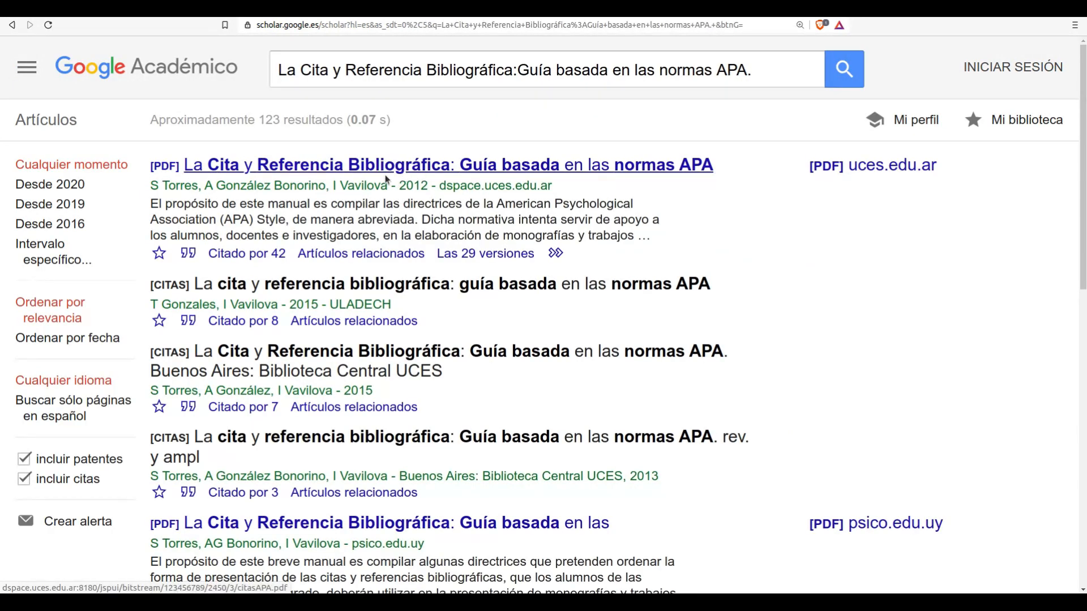
left_click(189, 254)
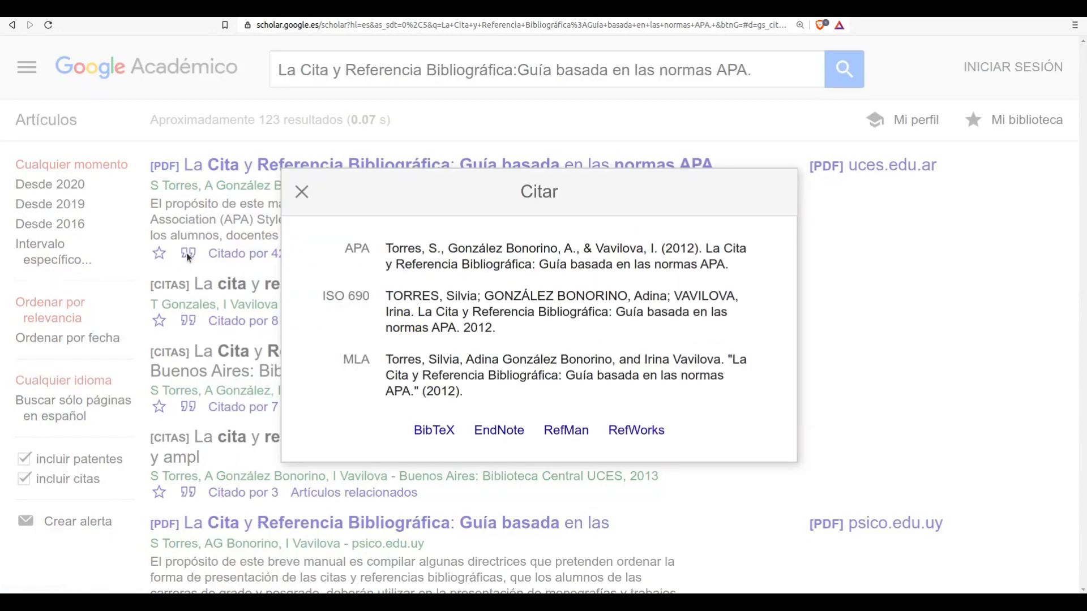
left_click(441, 433)
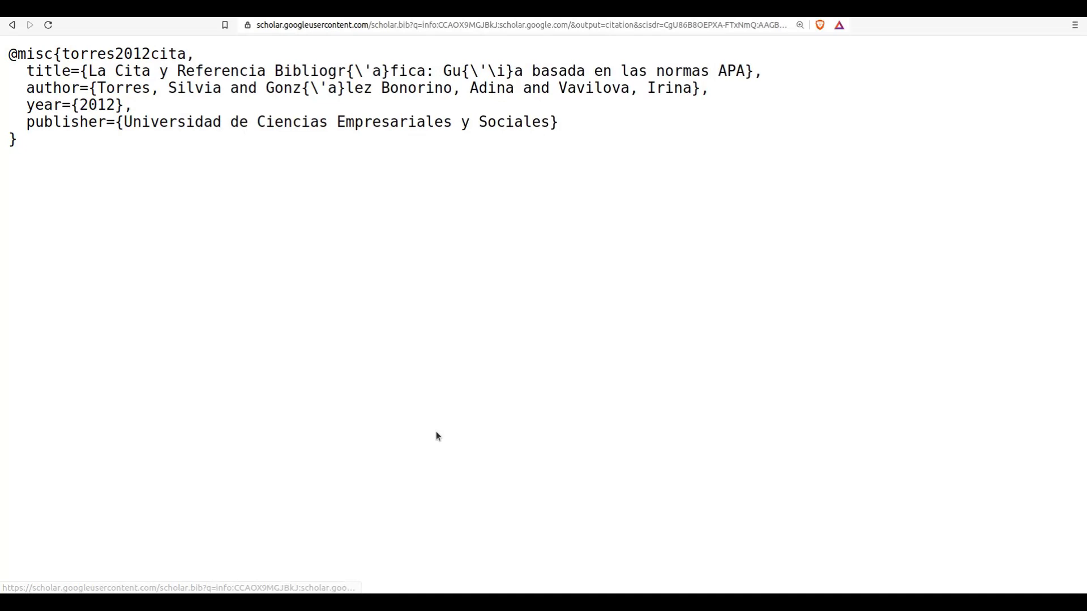
left_click_drag(45, 137, 1, 38)
key("ctrl+c")
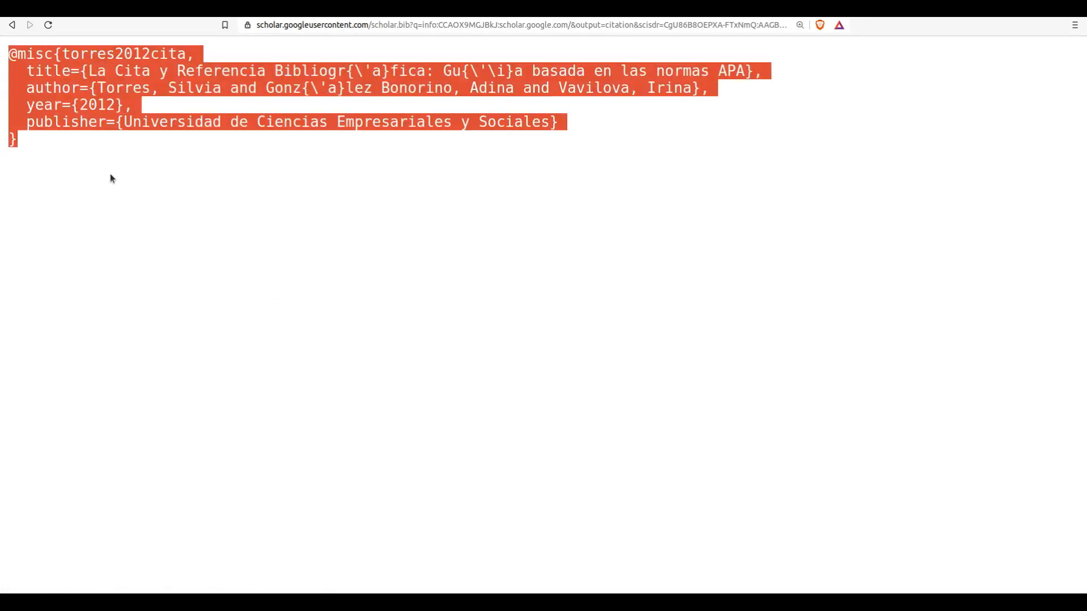
Return to Overleaf in Chrome and paste the torres2012cita entry at the end of prueba.bib after a blank line
mouse_move(3, 130)
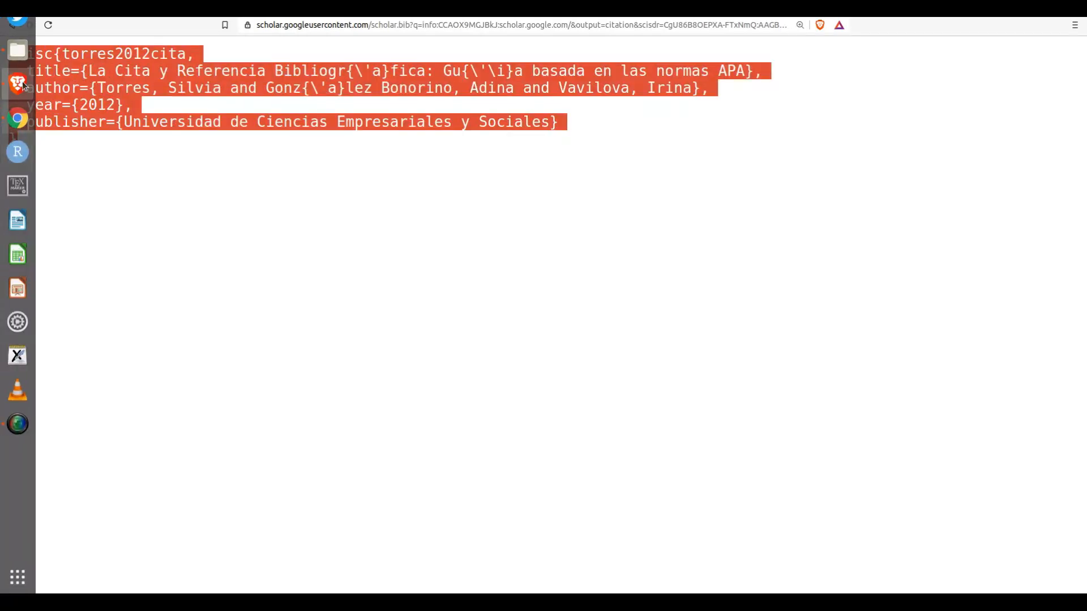
left_click(22, 127)
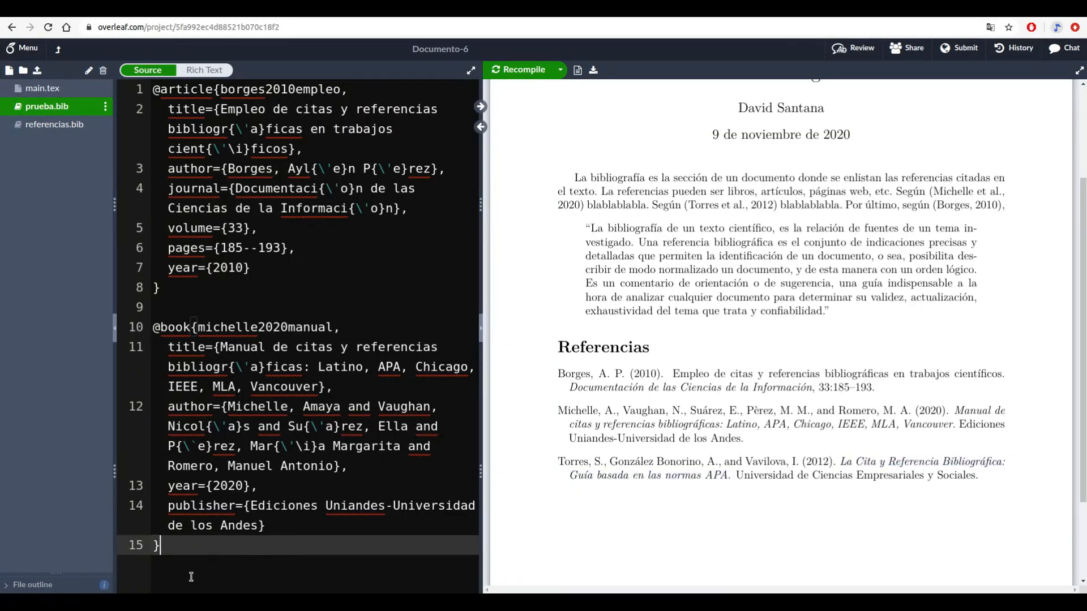
key("Return")
key("Return")
key("ctrl+v")
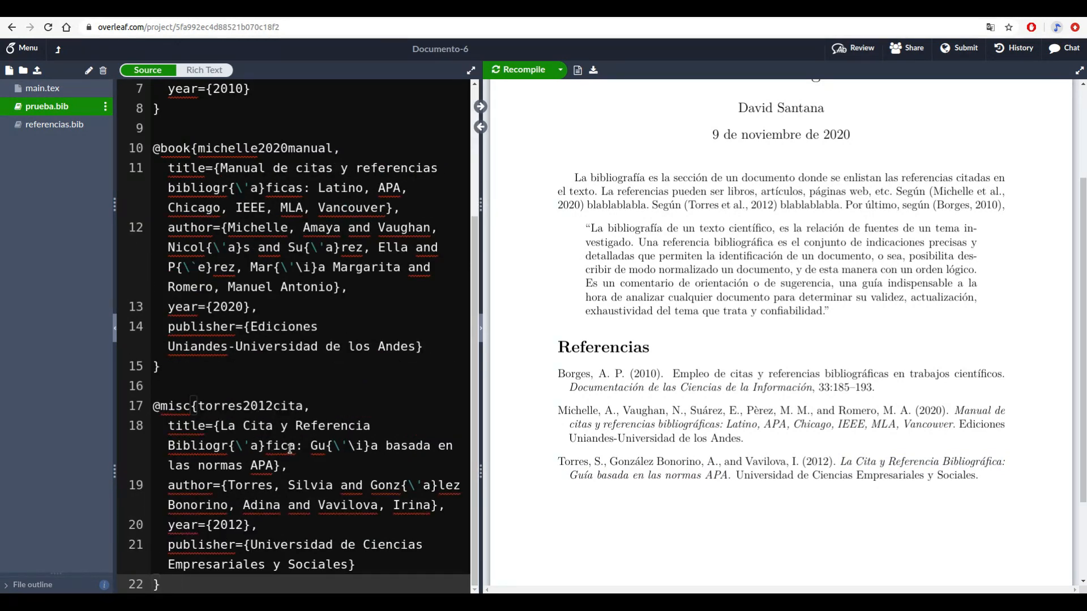
Examine the entry types of the three references in prueba.bib: article, book and misc
scroll(252, 485, "up", 3)
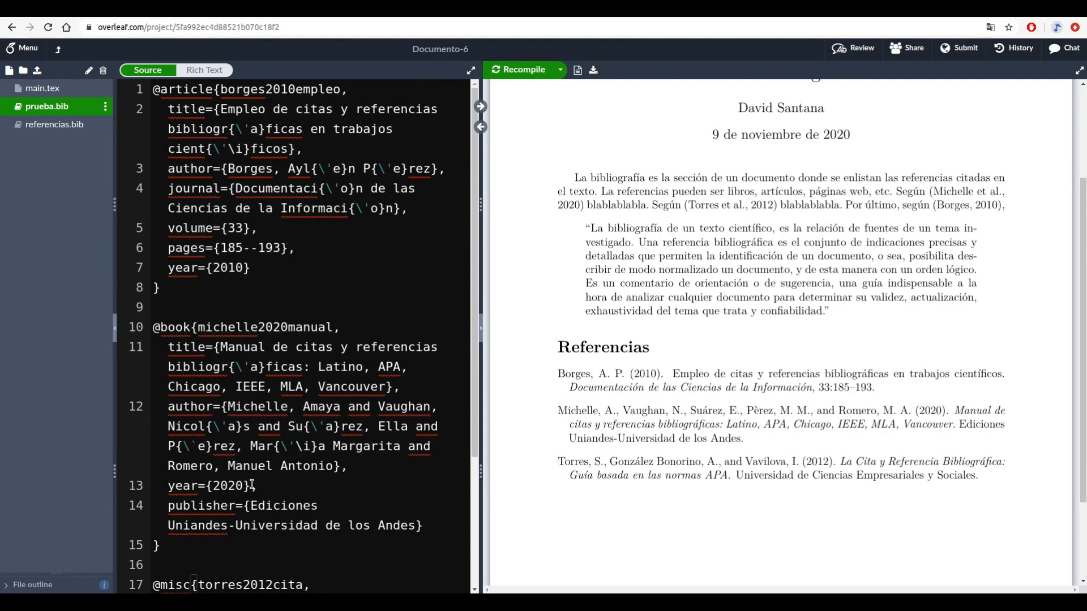
left_click_drag(161, 89, 213, 90)
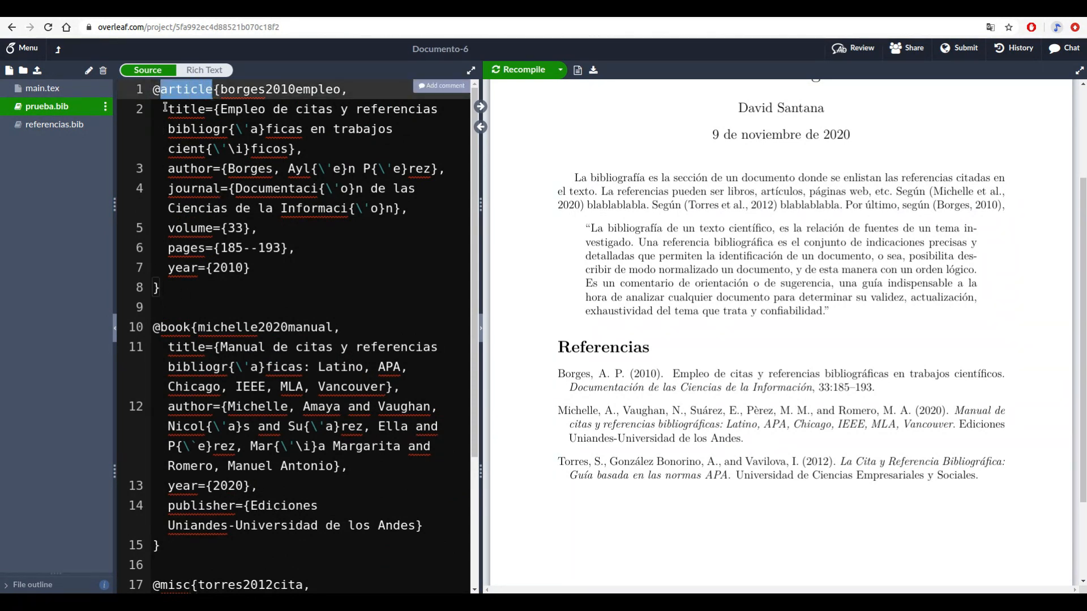
left_click_drag(161, 329, 190, 330)
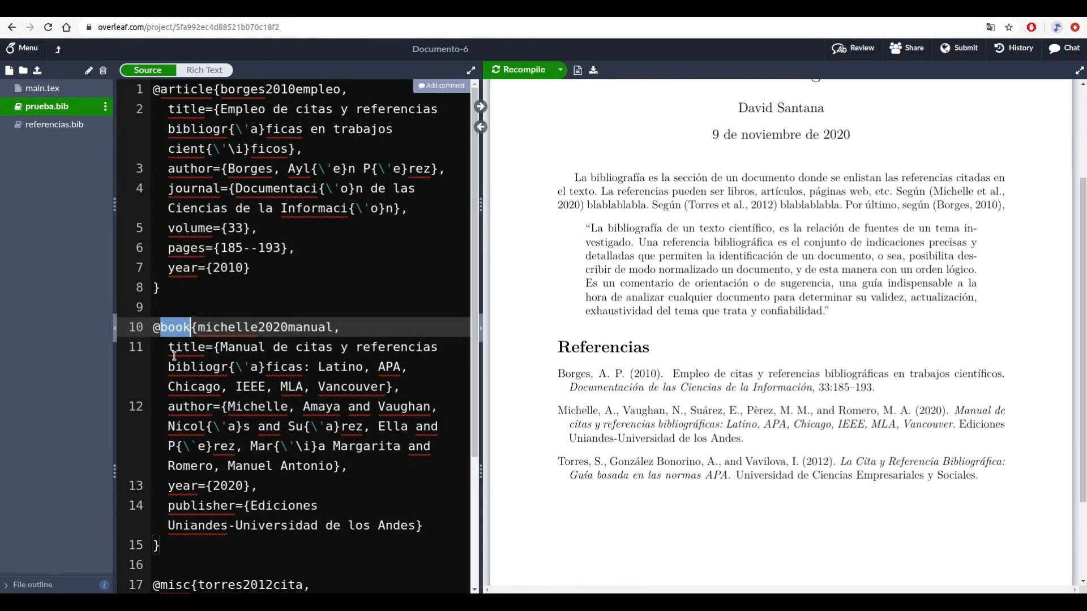
scroll(174, 355, "down", 2)
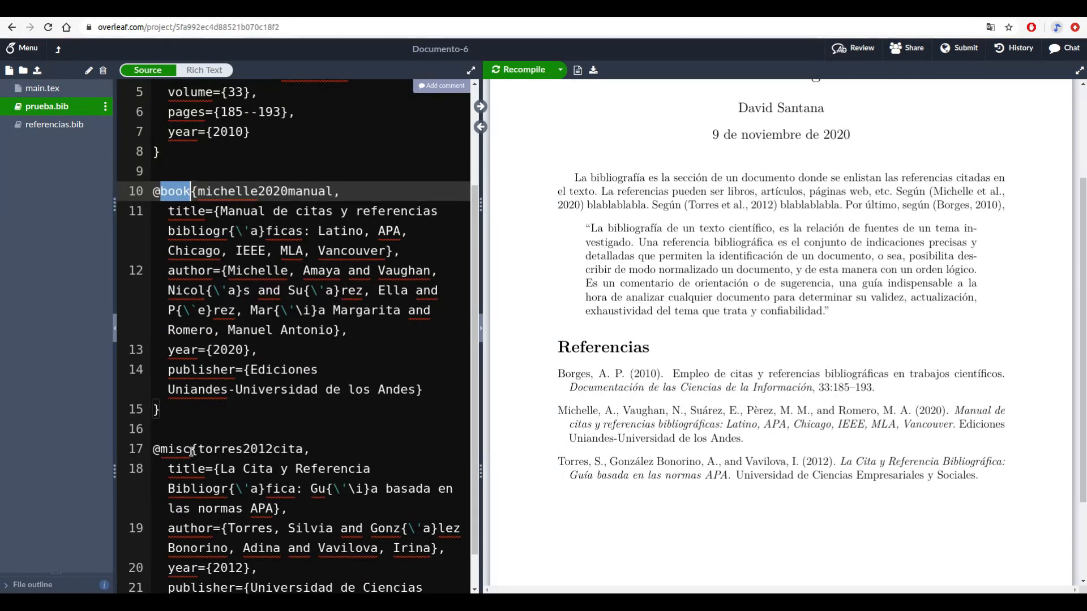
left_click(191, 449)
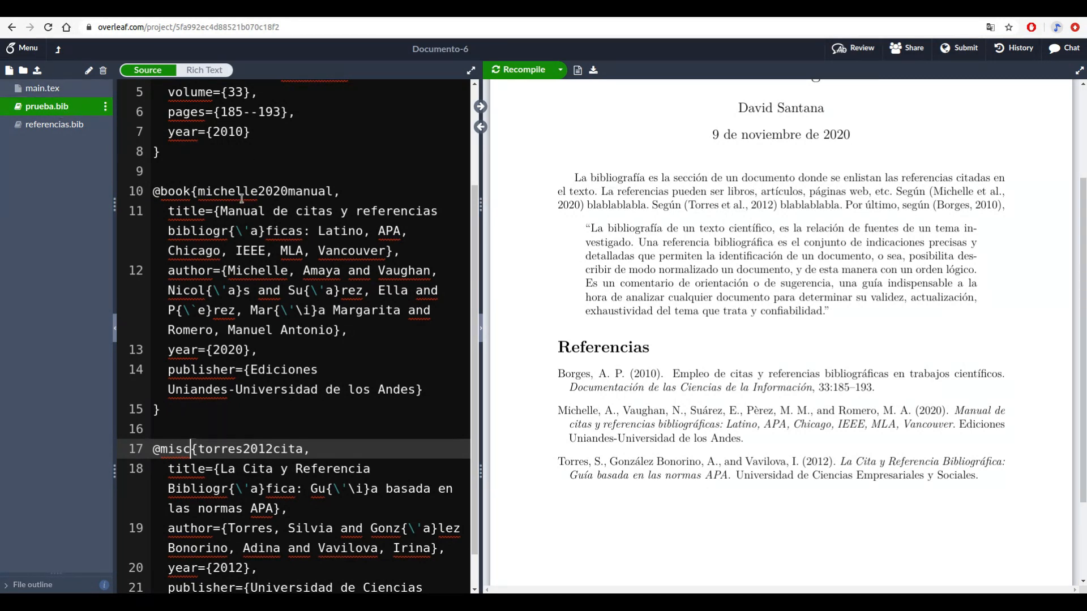
scroll(248, 156, "up", 3)
Open main.tex and replace the file name in the \bibliography command with prueba
left_click(41, 90)
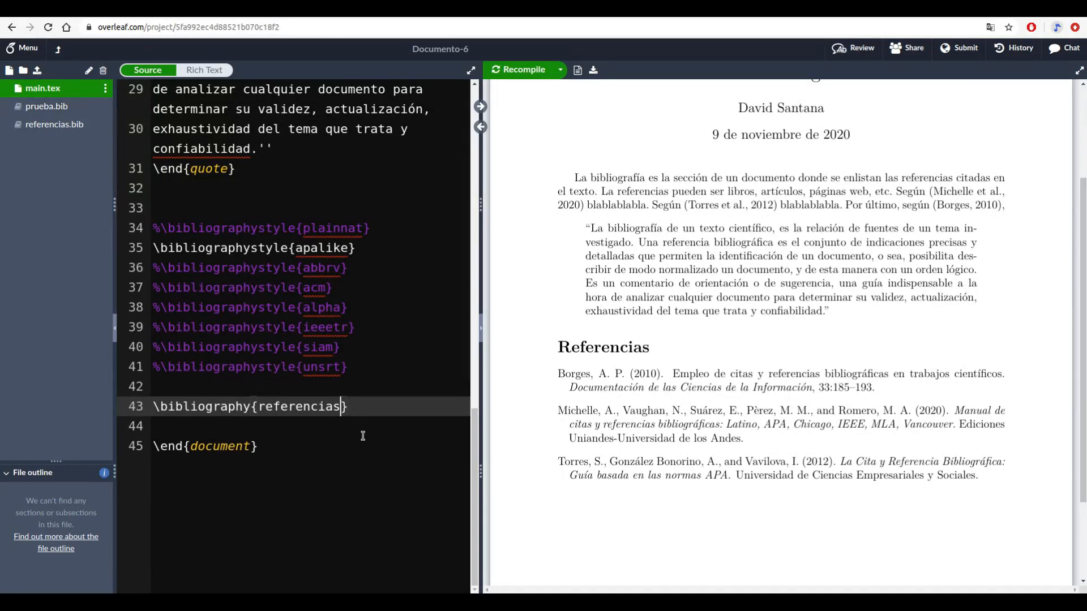
key("BackSpace")
key("BackSpace")
key("BackSpace")
key("BackSpace")
key("BackSpace")
key("BackSpace")
key("BackSpace")
key("BackSpace")
key("BackSpace")
key("BackSpace")
key("BackSpace")
type("prueba")
Review the bibliography style lines in main.tex, keeping apalike active, and recompile the document with the new bibliography file
left_click_drag(155, 248, 357, 249)
left_click(363, 247)
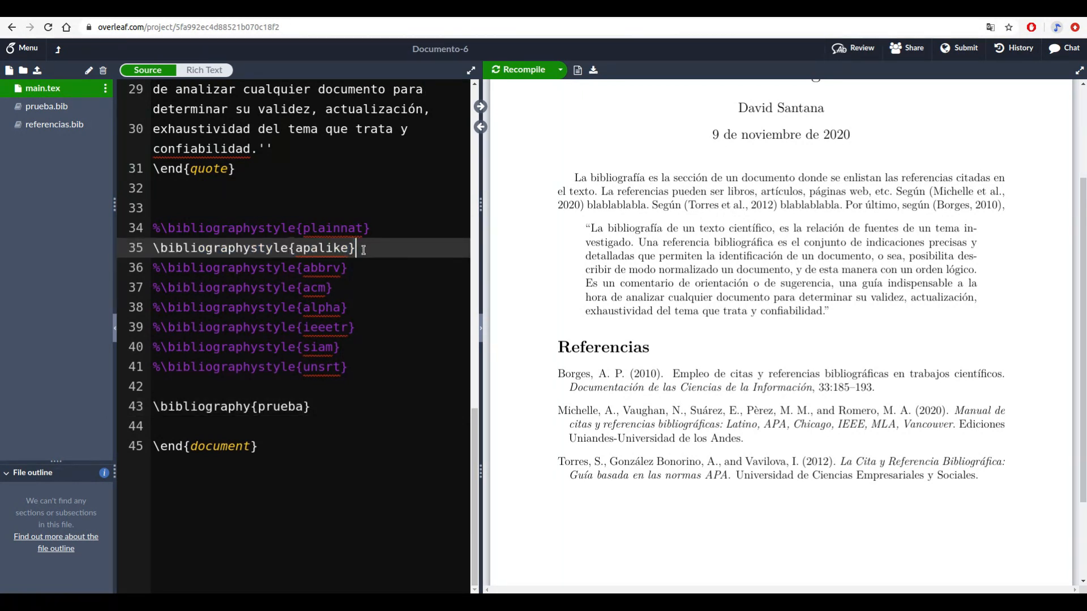
double_click(297, 249)
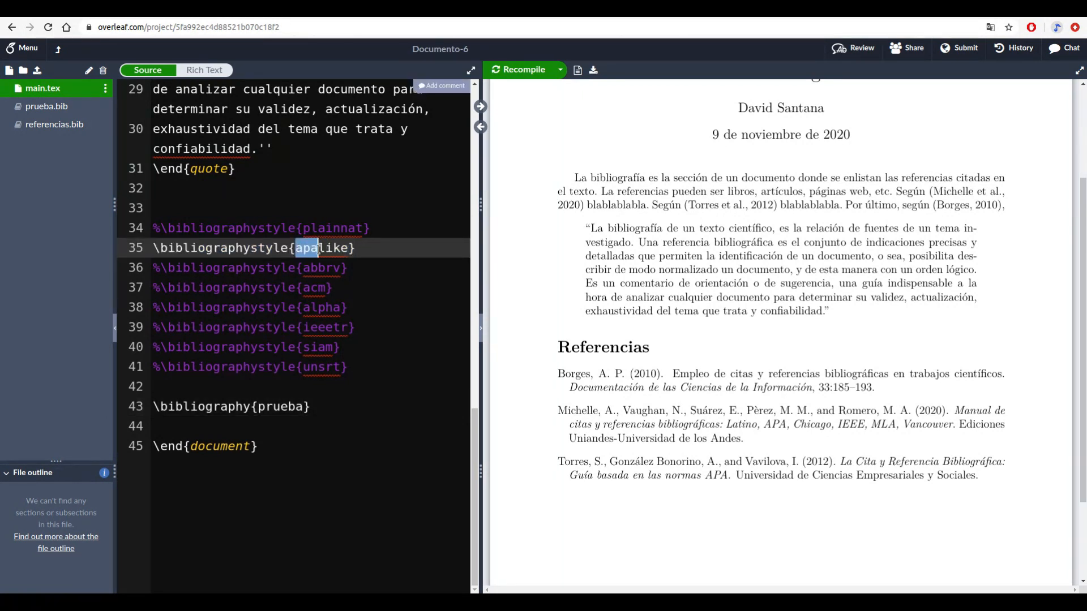
left_click(369, 251)
left_click(376, 229)
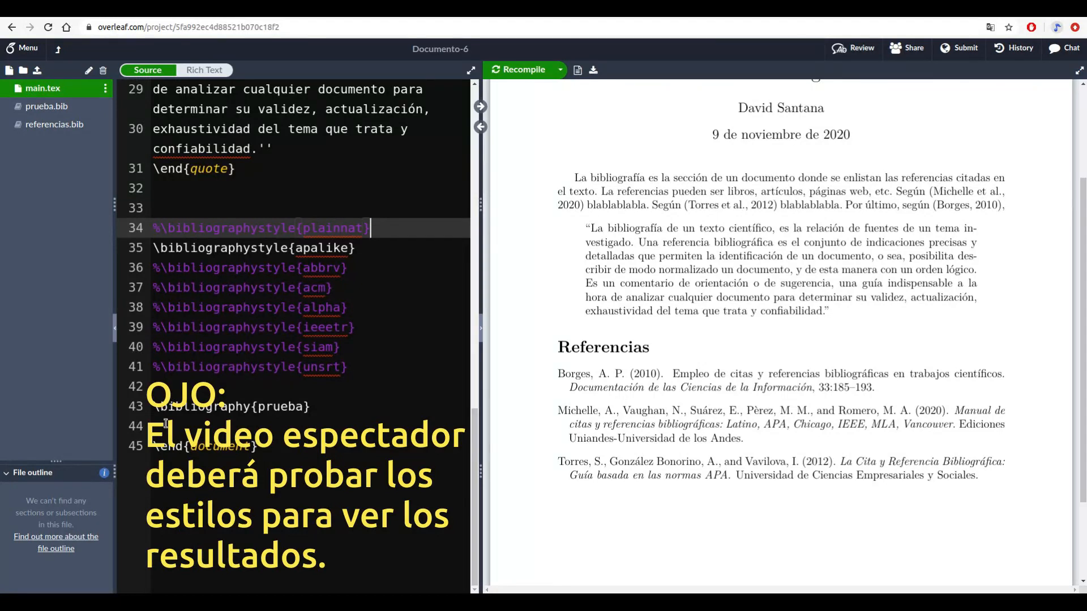
left_click(163, 389)
left_click(518, 70)
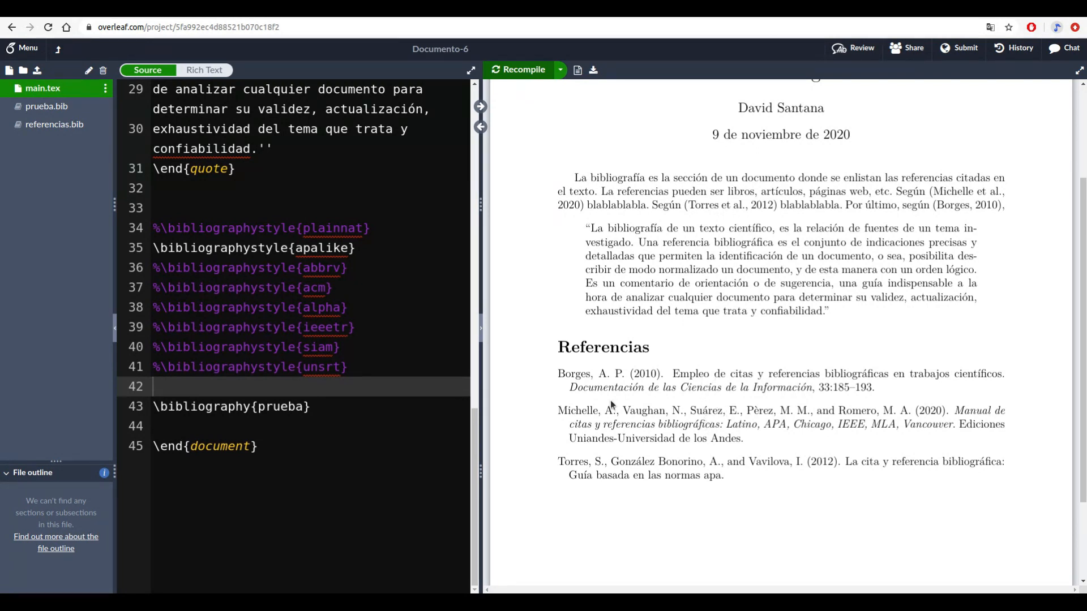
Compare the title and journal formatting of the article, book and misc references in the compiled reference list
left_click_drag(565, 389, 797, 391)
left_click_drag(810, 390, 815, 390)
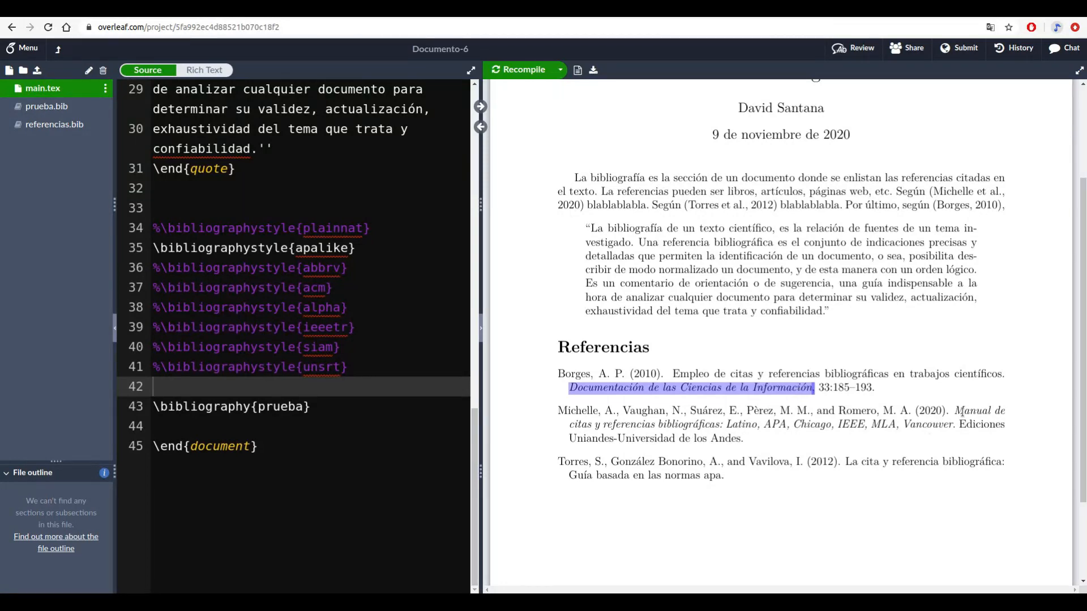
mouse_move(954, 412)
left_mouse_down()
mouse_move(992, 412)
mouse_move(836, 426)
mouse_move(955, 424)
left_mouse_up()
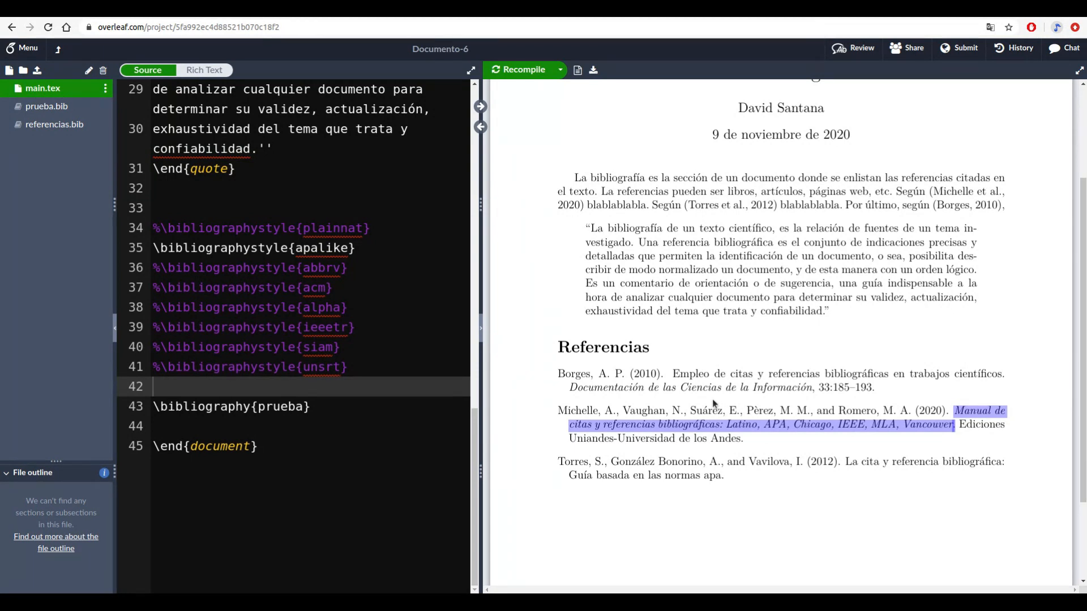
left_click(734, 391)
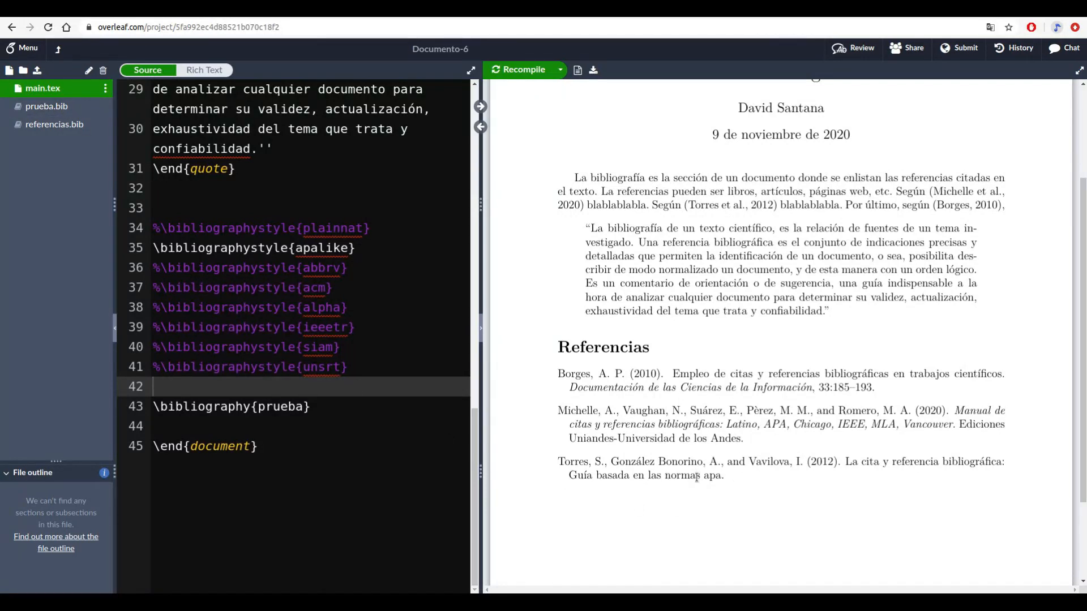
left_click_drag(847, 462, 881, 463)
Set the entry type of torres2012cita in prueba.bib to book and recompile the document
left_click(53, 112)
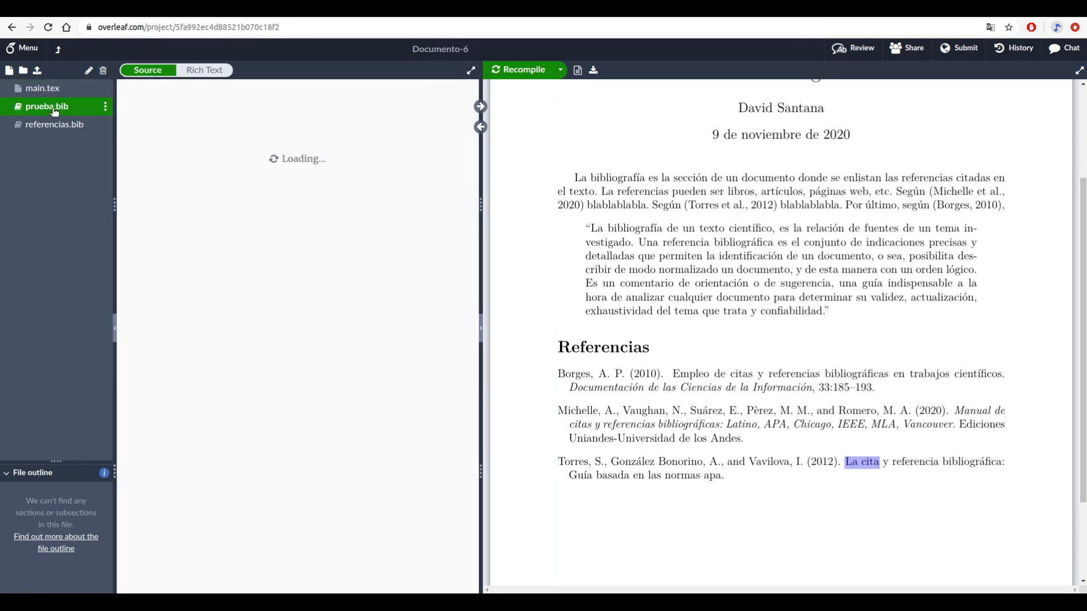
scroll(231, 371, "down", 3)
scroll(231, 372, "down", 3)
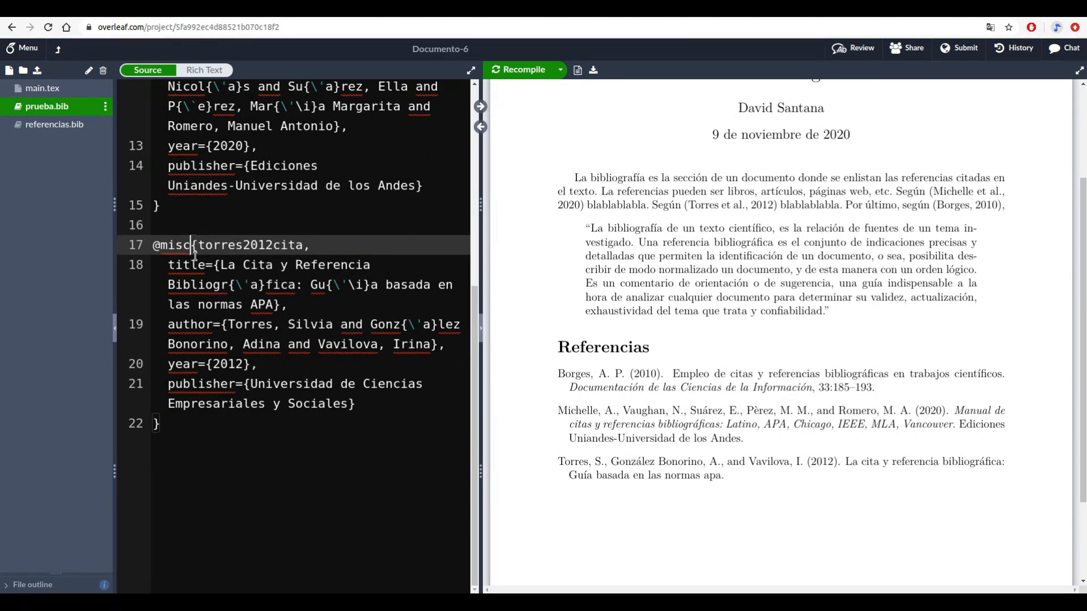
key("BackSpace")
key("BackSpace")
key("BackSpace")
key("BackSpace")
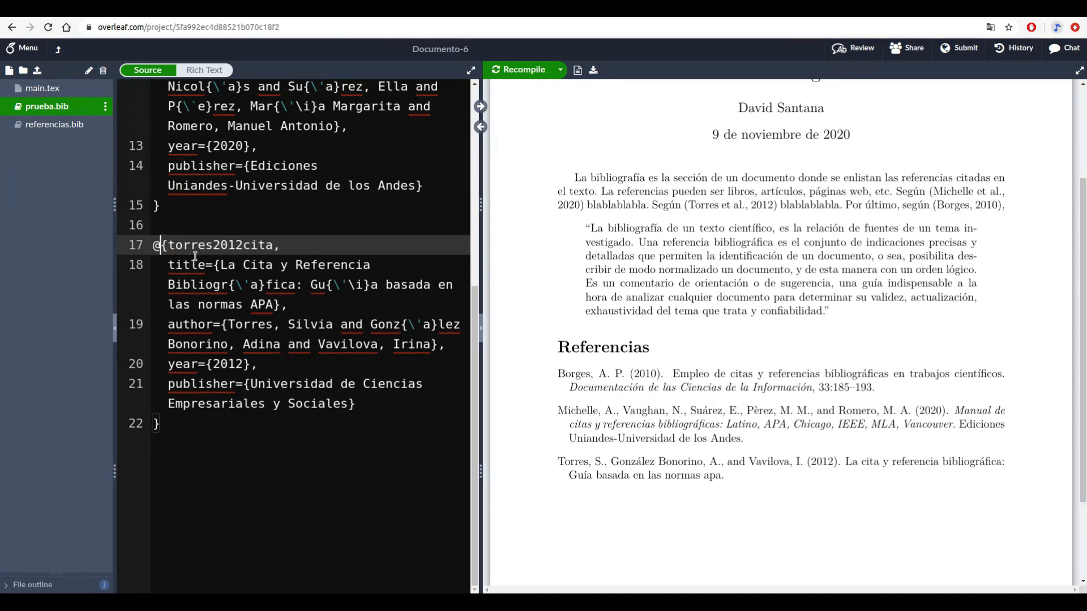
type("book")
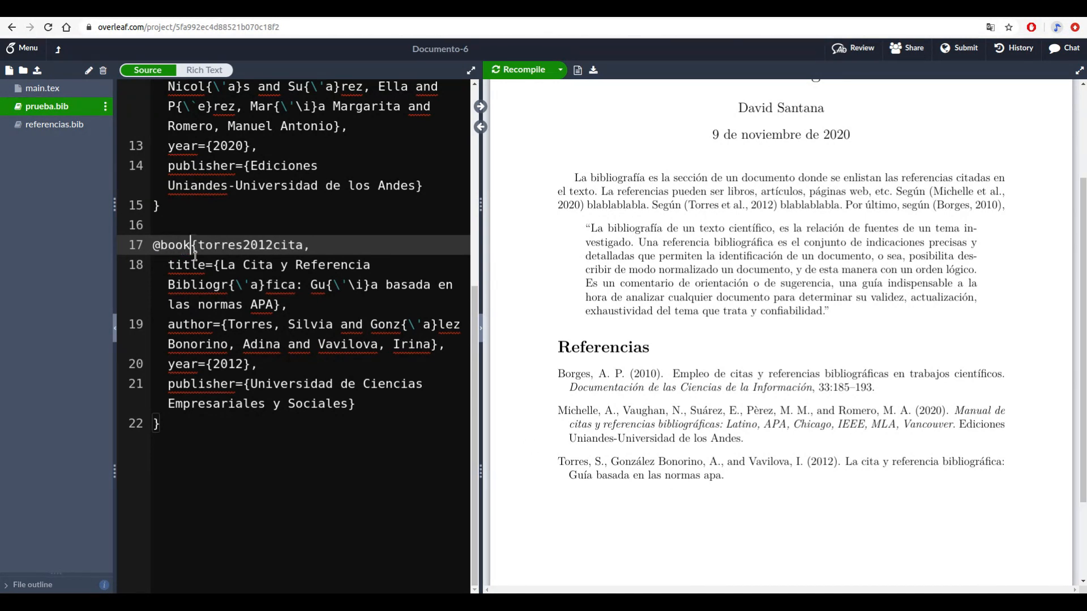
left_click(522, 69)
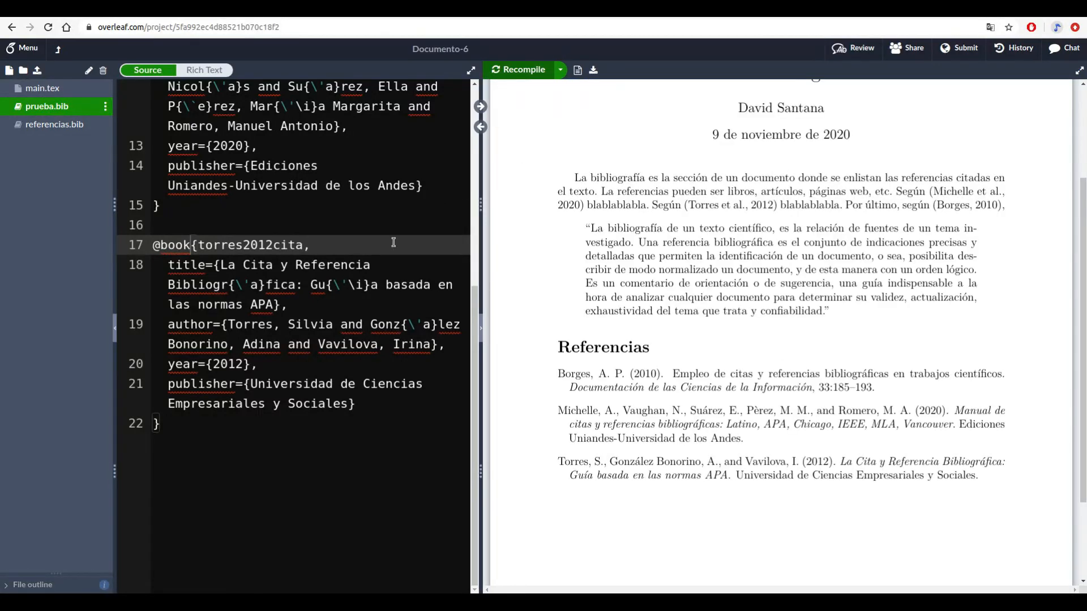
Check the compiled torres2012cita reference, its source in prueba.bib, and the file name in main.tex's \bibliography command
left_click(48, 91)
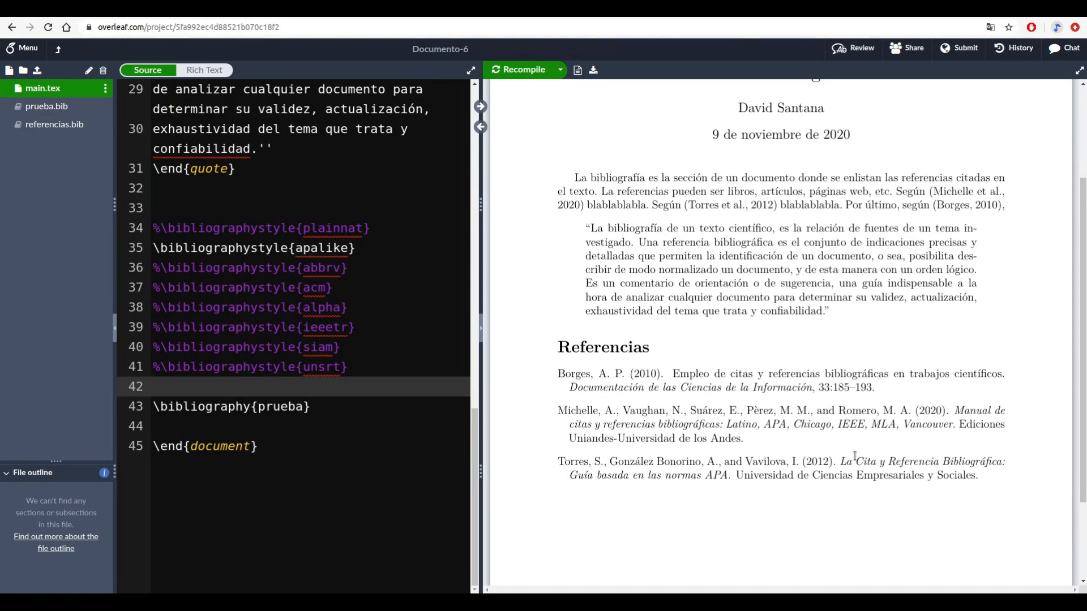
left_click_drag(840, 461, 731, 476)
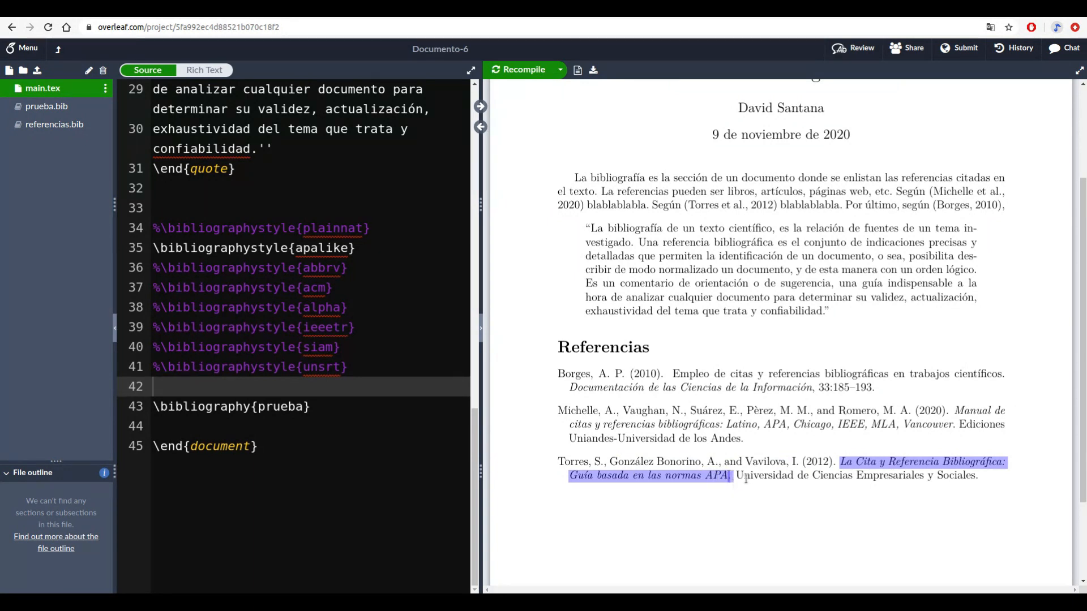
left_click(743, 479)
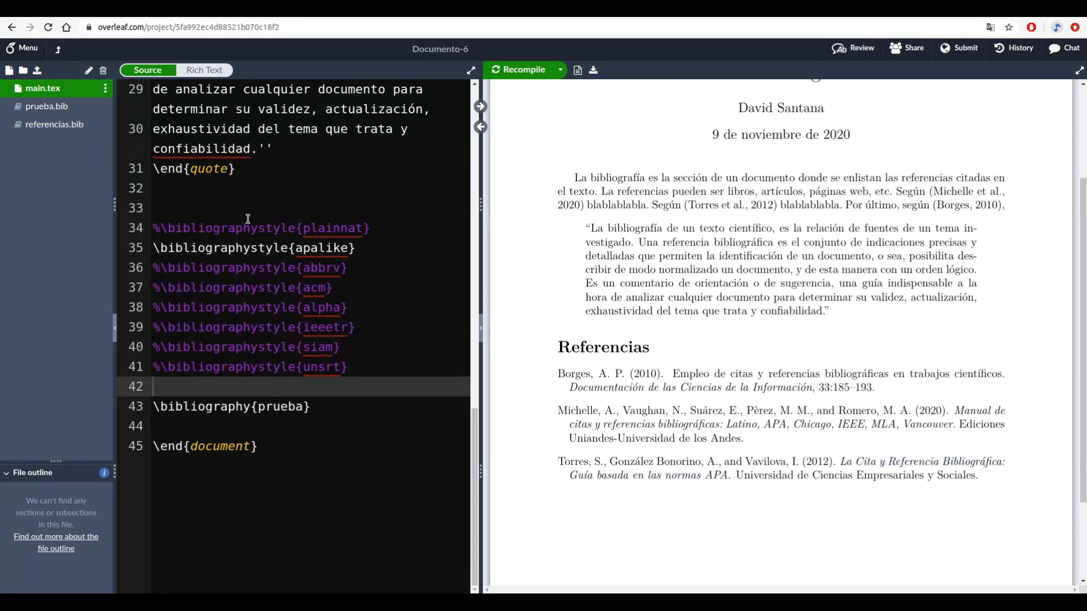
left_click(50, 107)
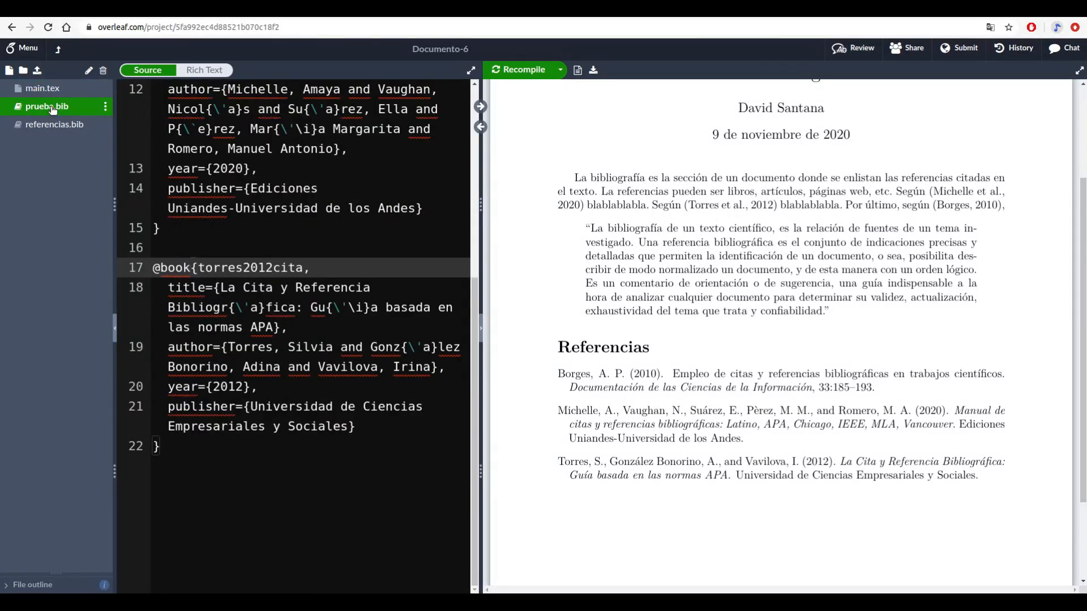
left_click(53, 91)
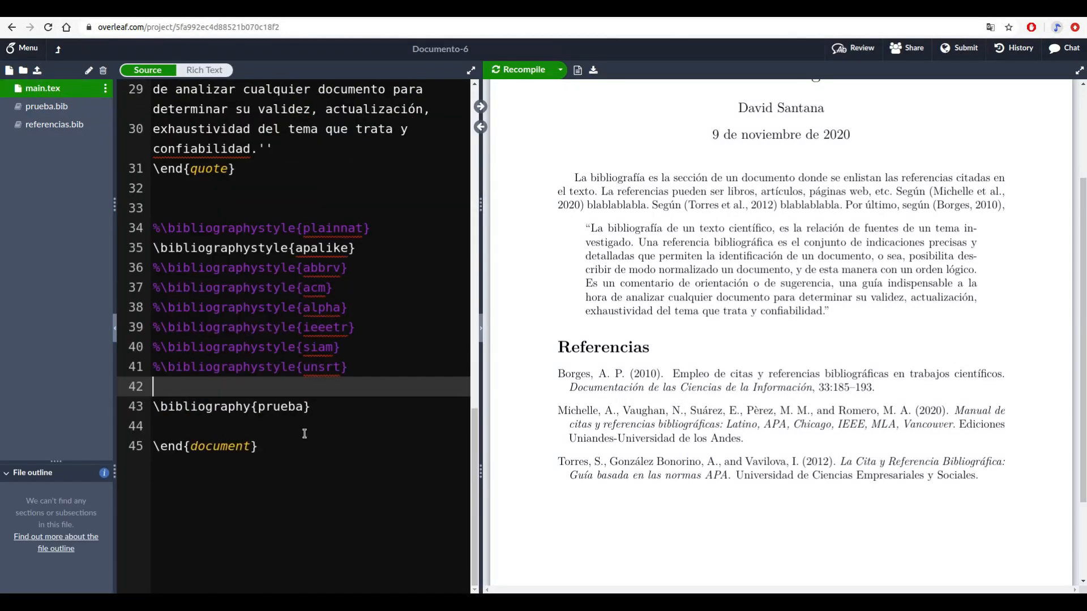
left_click_drag(261, 407, 303, 408)
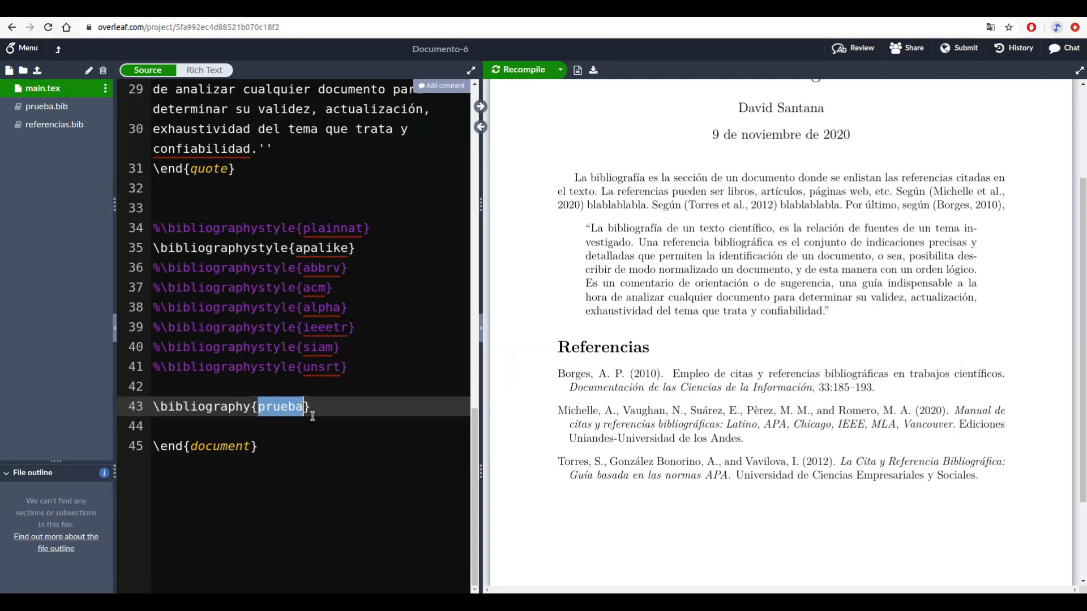
Open referencias.bib and review all its book and article entries
left_click(85, 130)
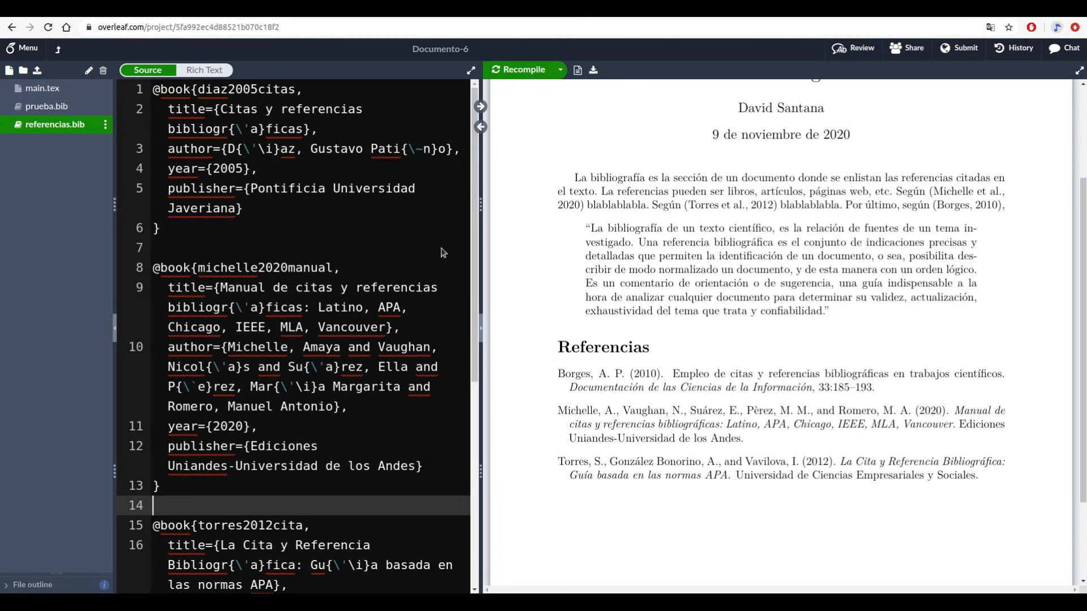
scroll(290, 249, "down", 8)
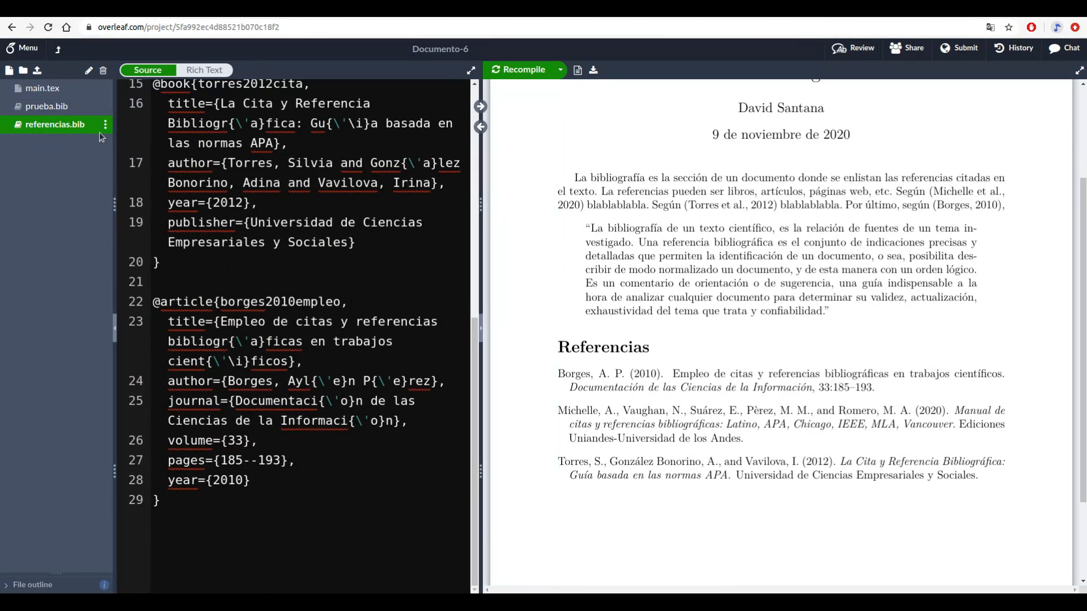
scroll(253, 332, "up", 4)
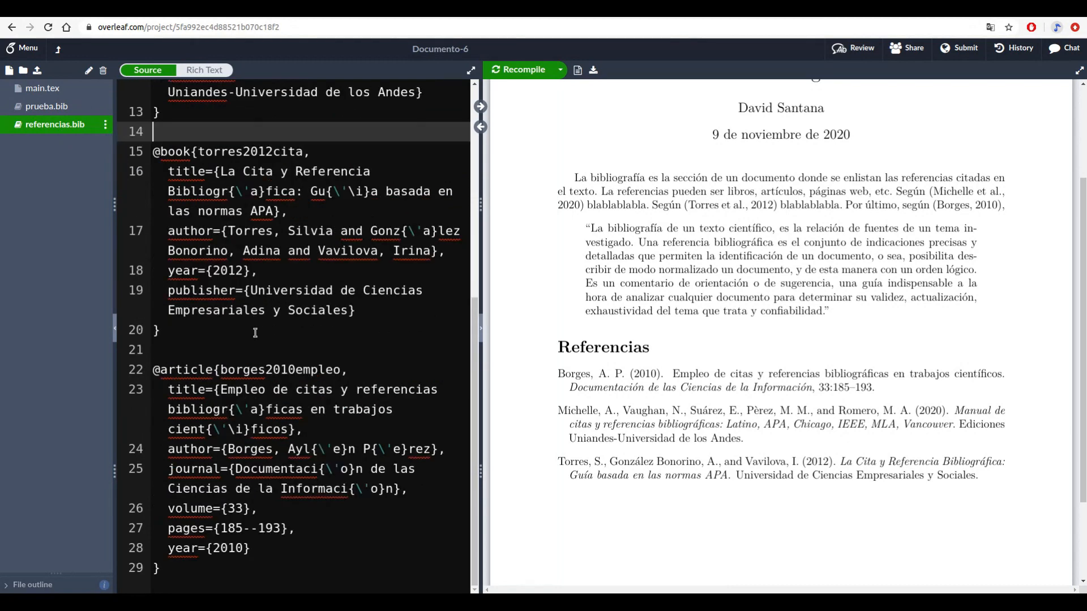
scroll(253, 332, "up", 4)
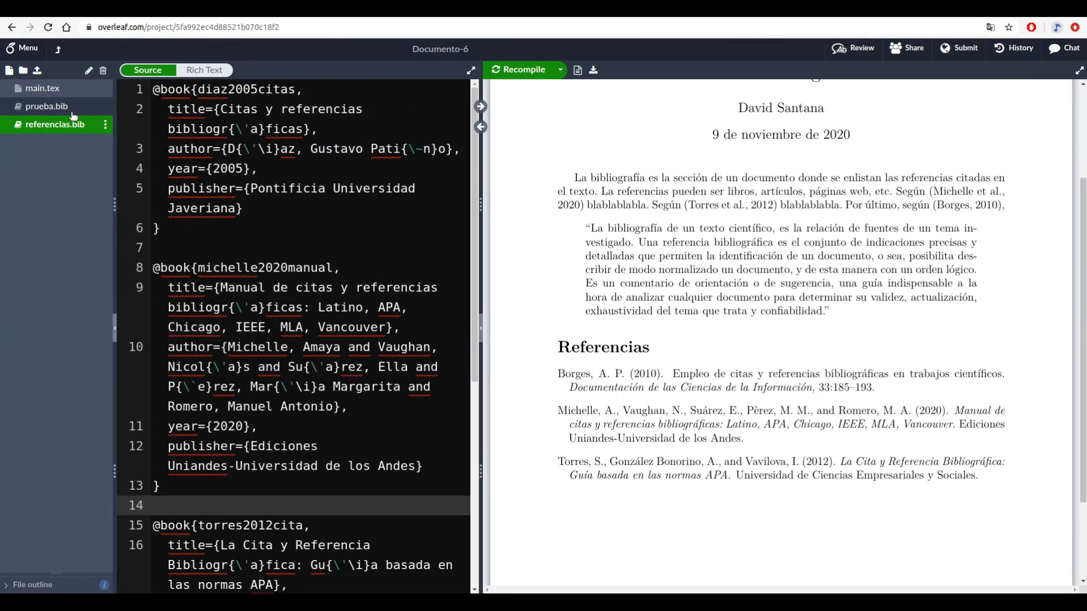
Return to main.tex, widen the source editor and review the three \citep citations in the opening paragraph
left_click(44, 90)
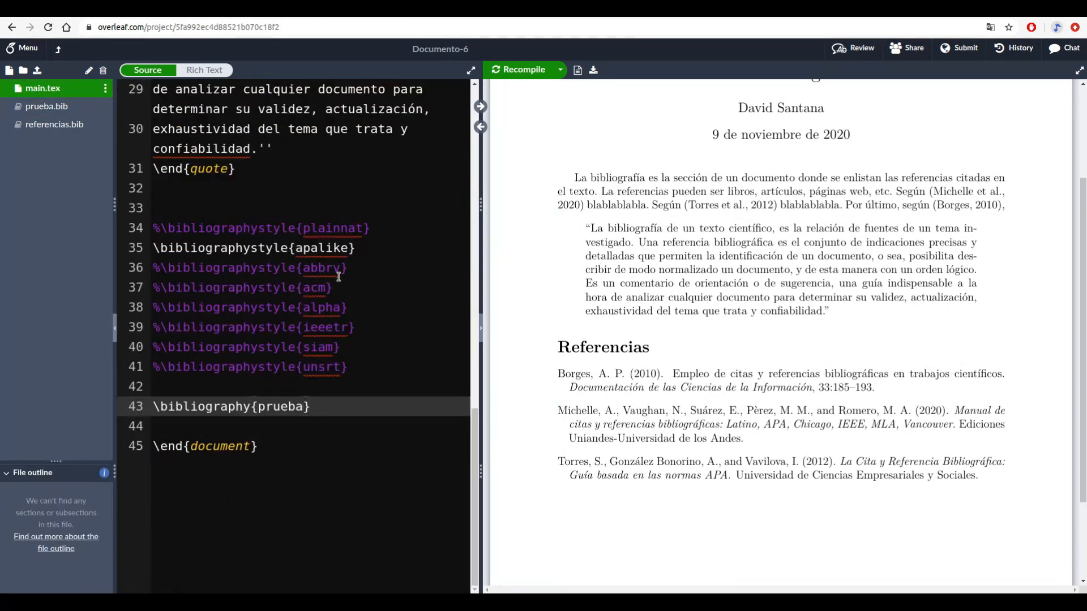
scroll(339, 276, "up", 5)
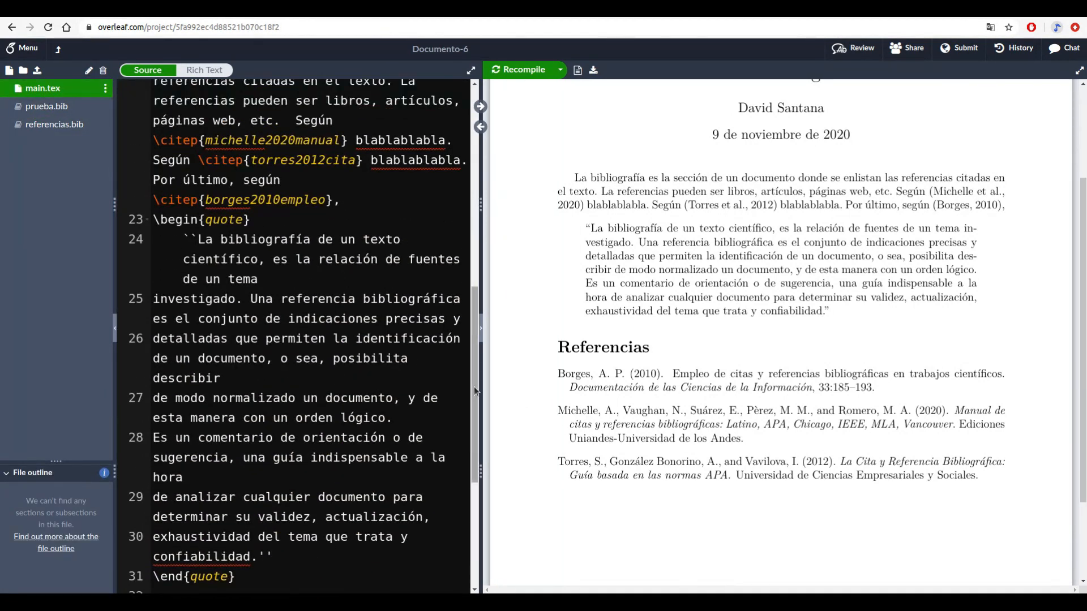
left_click_drag(480, 391, 623, 381)
left_click(166, 243)
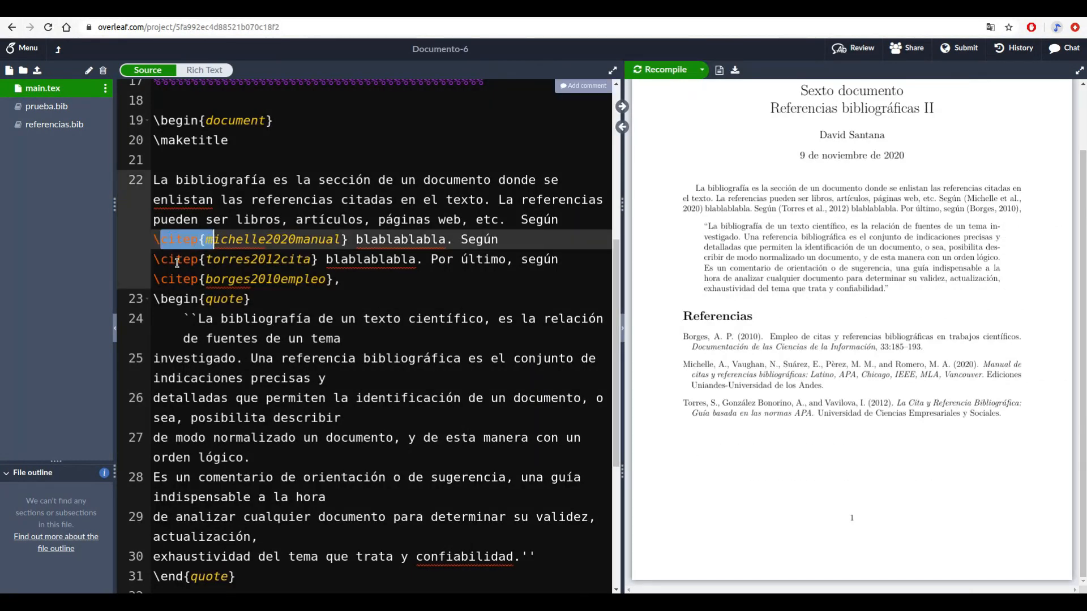
left_click(178, 261)
left_click(181, 280)
left_click(359, 299)
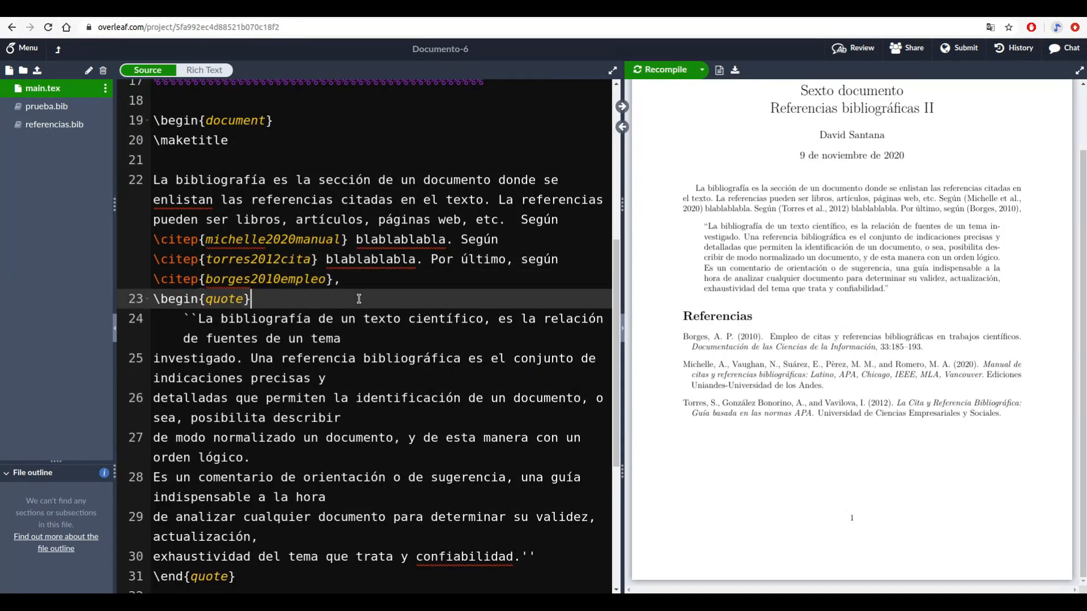
Replace the file name in the \bibliography command with referencias and recompile the document
scroll(245, 461, "down", 7)
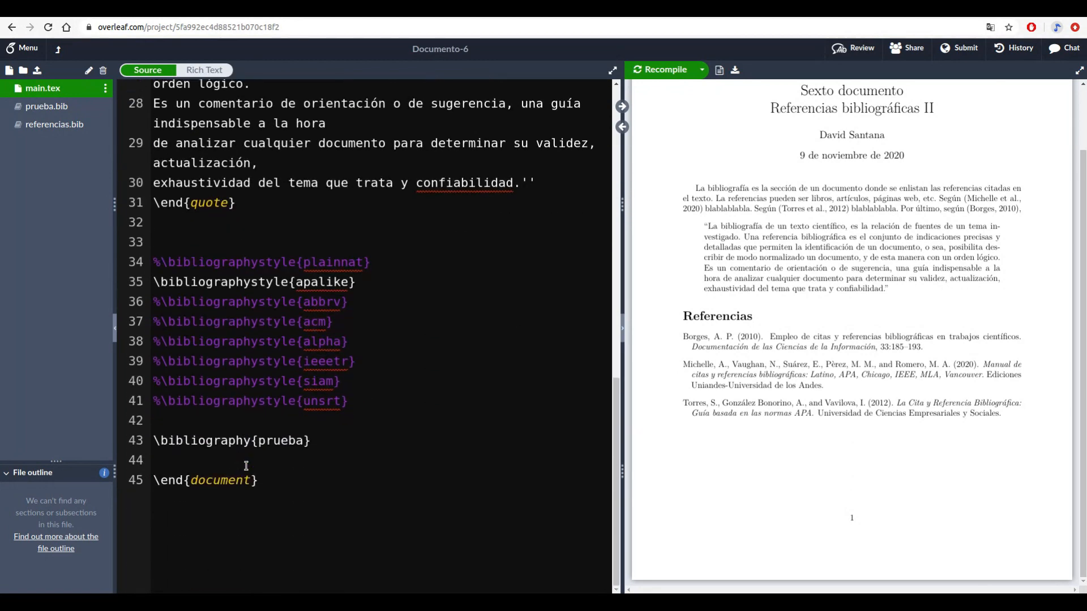
left_click_drag(257, 440, 305, 440)
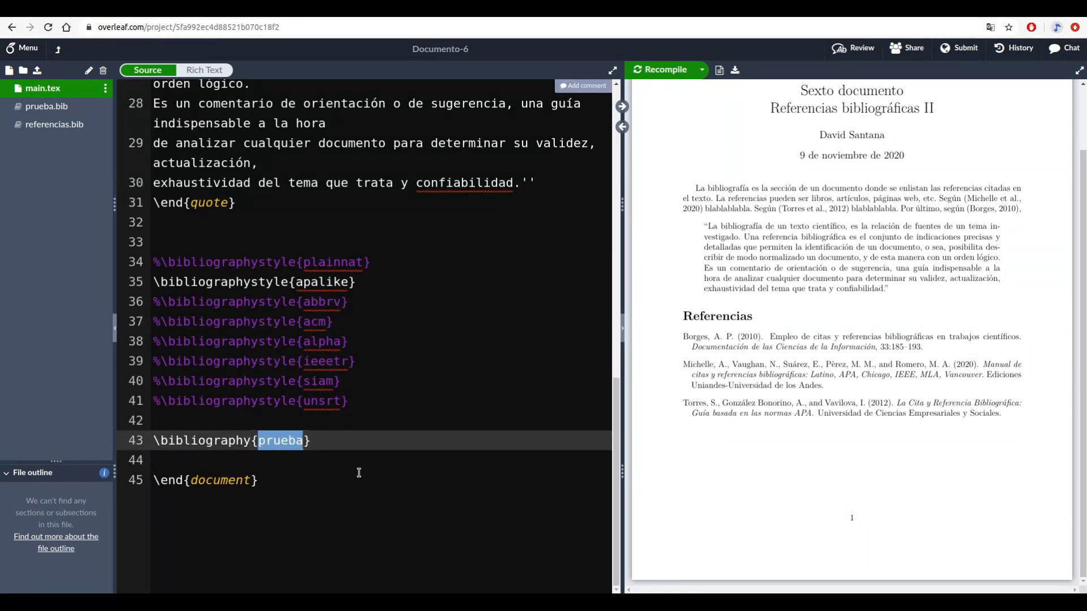
type("referenc")
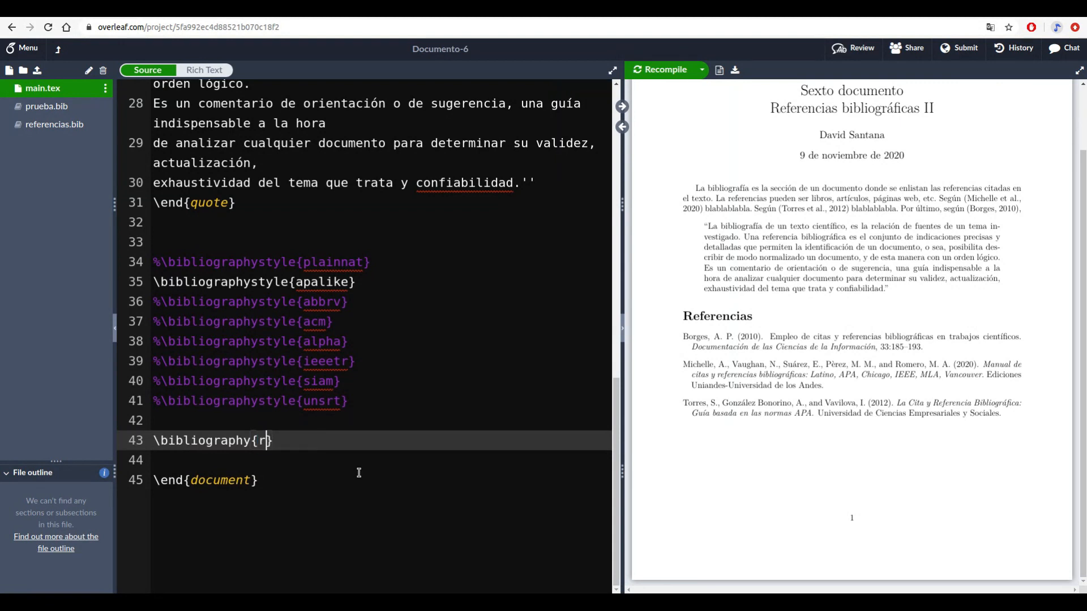
type("ias")
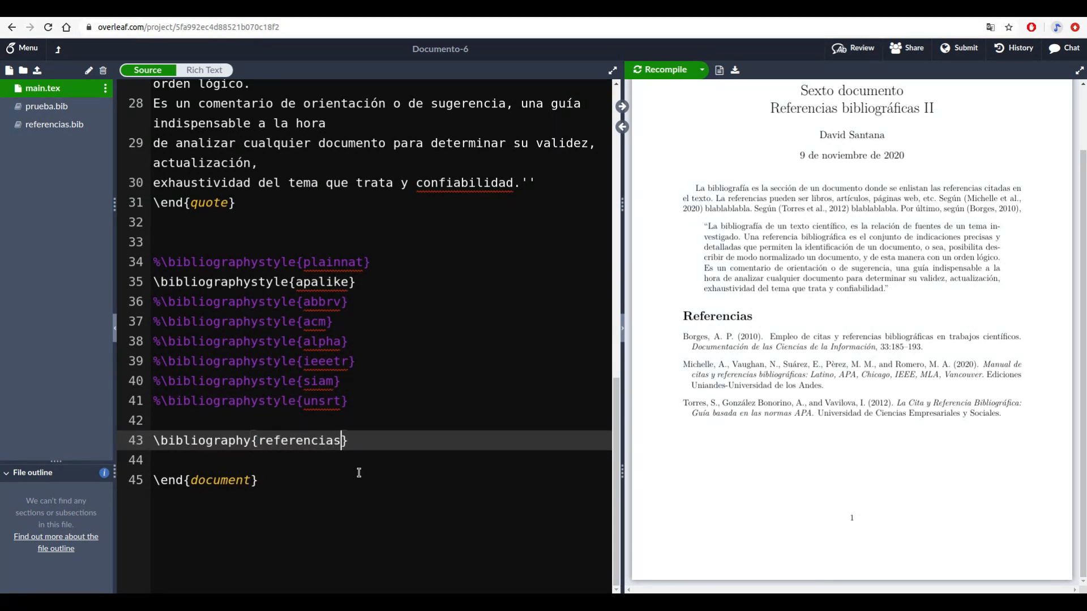
left_click(662, 69)
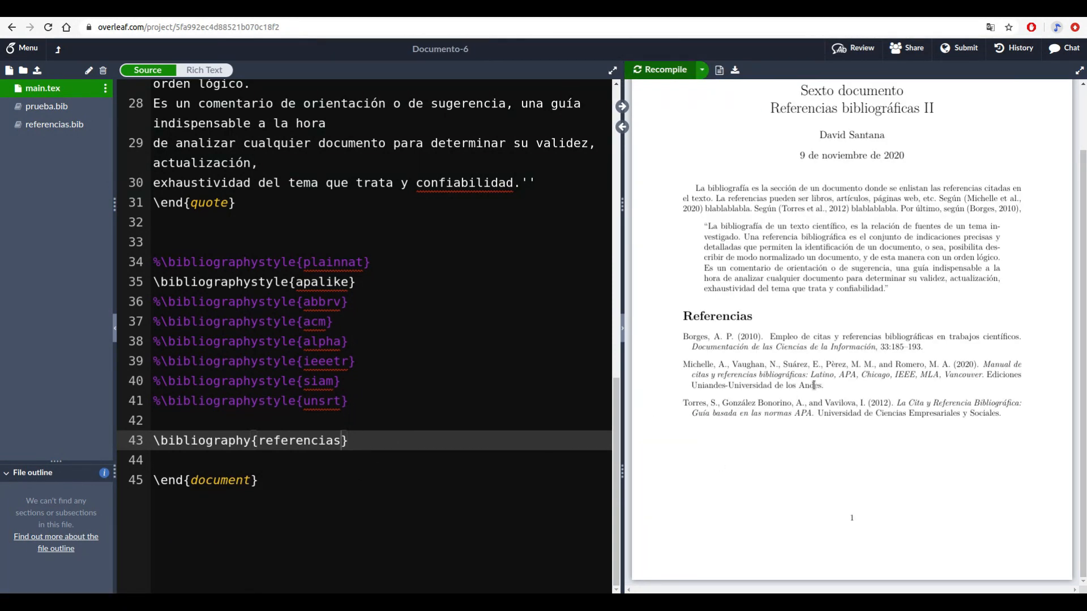
Examine the \citep command and its michelle2020manual key in the opening paragraph of main.tex
scroll(444, 297, "up", 10)
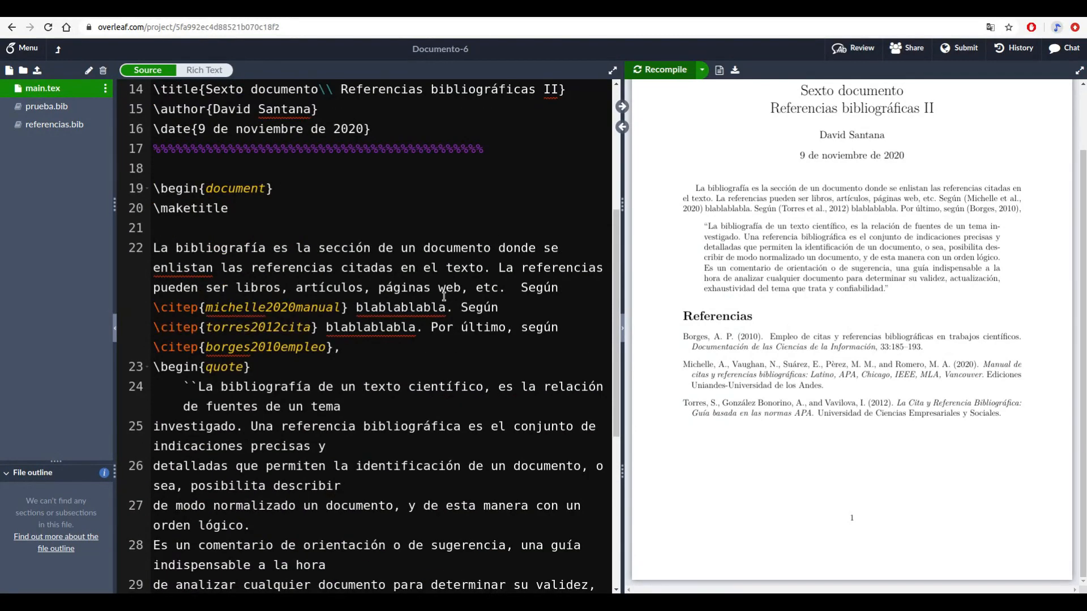
scroll(444, 296, "down", 3)
left_click_drag(191, 309, 199, 309)
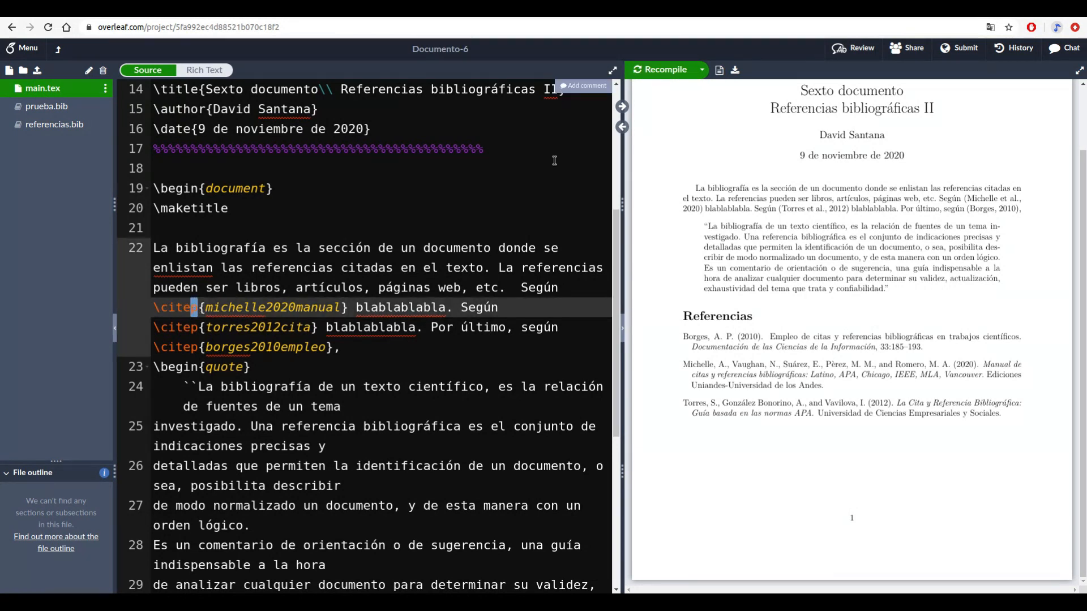
left_click(265, 307)
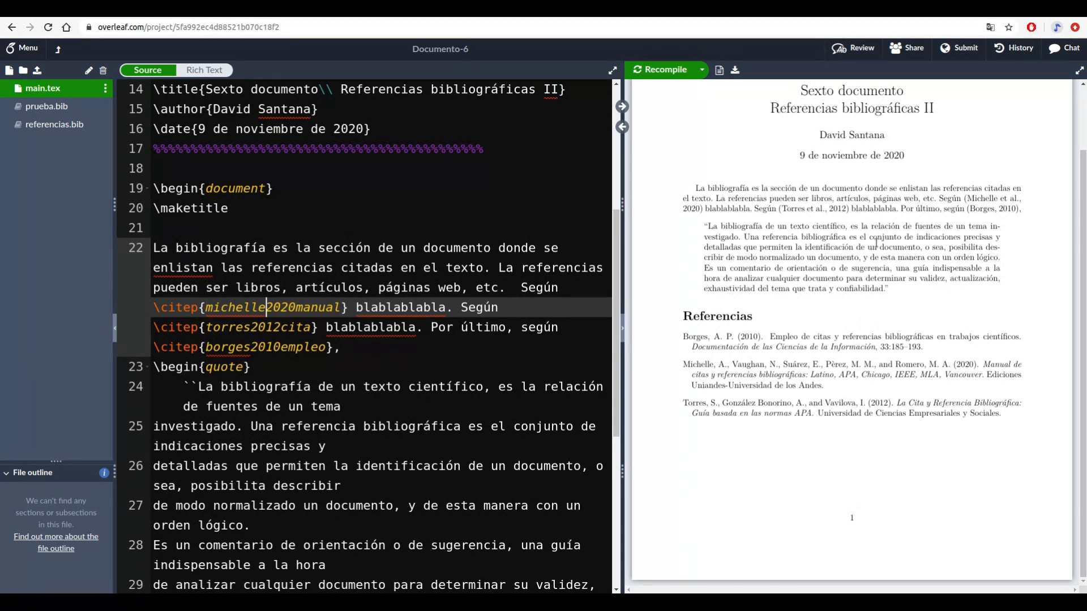
Widen the PDF preview and enlarge it two zoom levels to inspect the in-text citations
left_click_drag(623, 216, 516, 217)
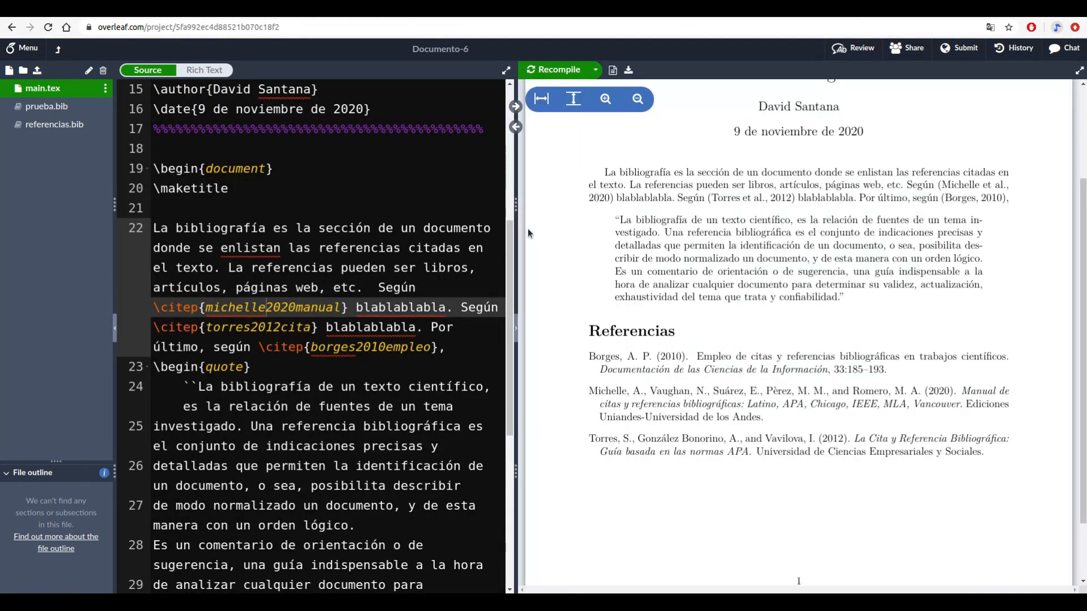
left_click(605, 99)
left_click(605, 99)
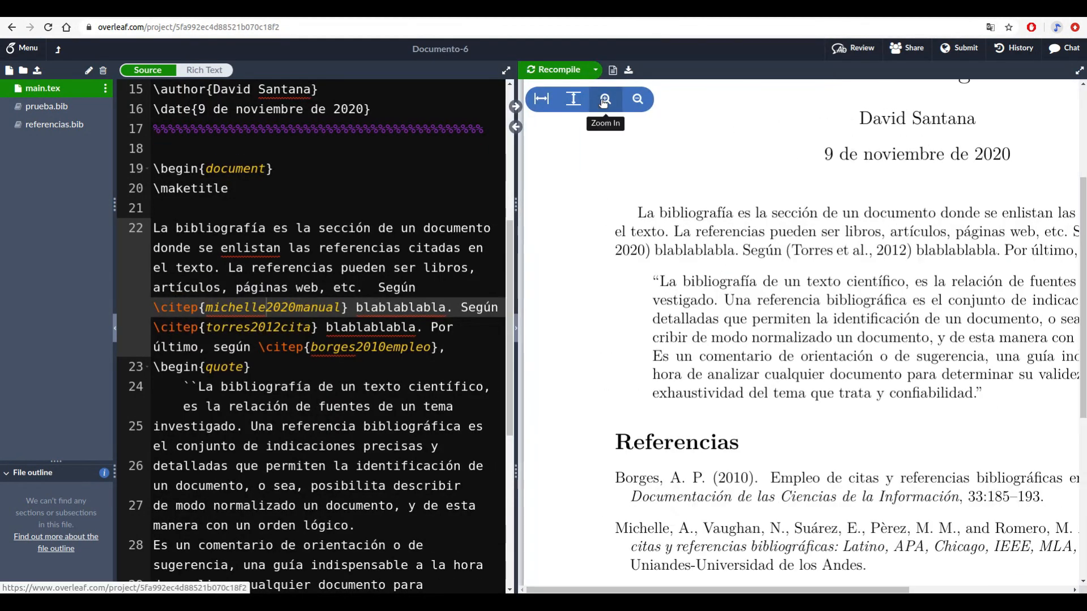
scroll(798, 334, "right", 5)
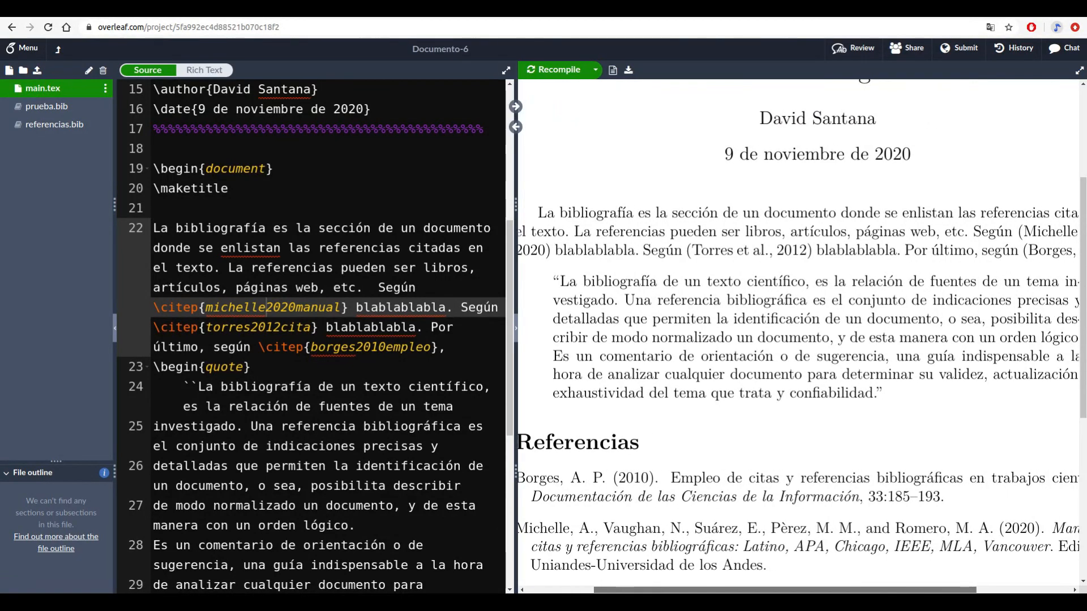
scroll(798, 334, "left", 5)
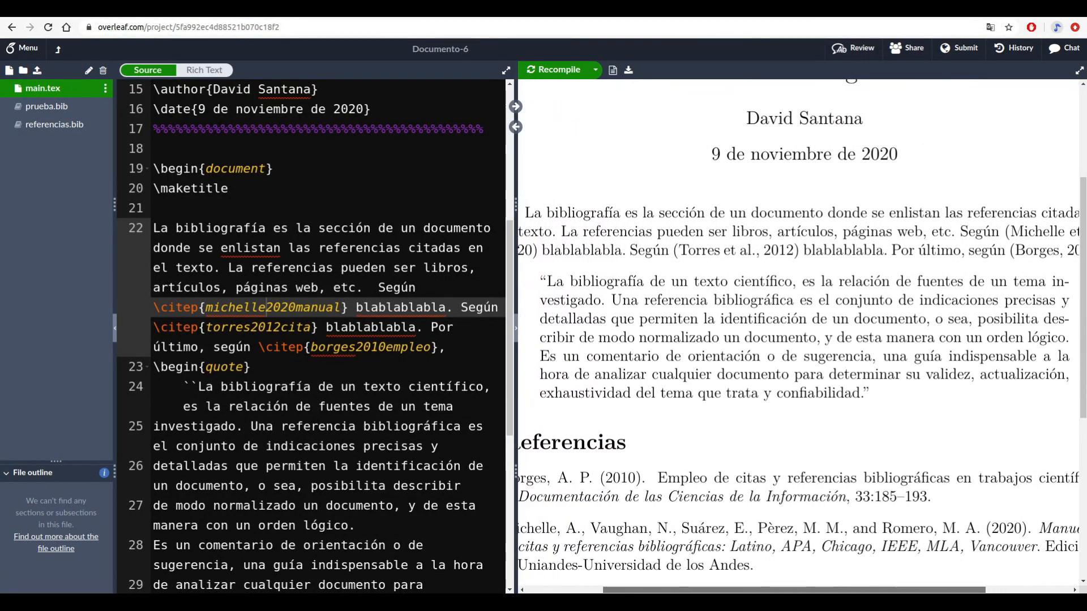
scroll(798, 334, "right", 1)
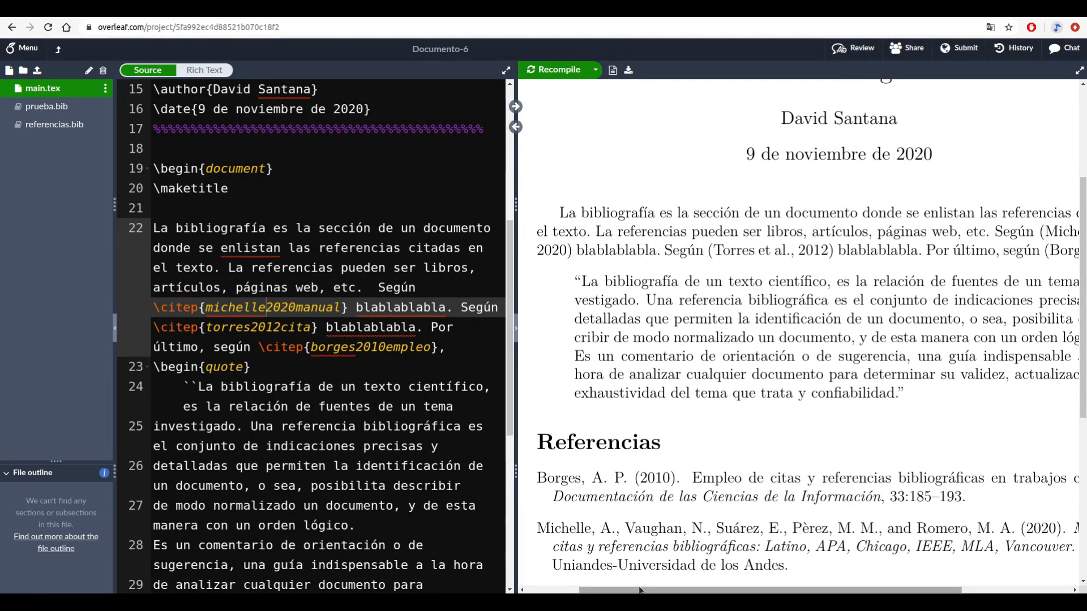
Change the citation command for michelle2020manual in the opening paragraph to \citet
left_click(199, 308)
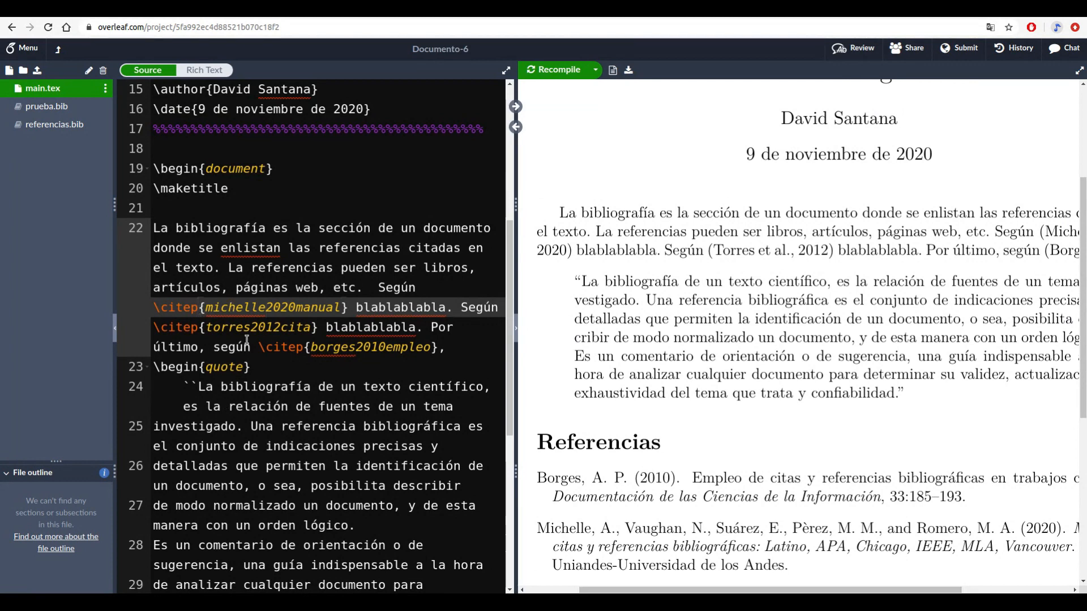
key("BackSpace")
type("t")
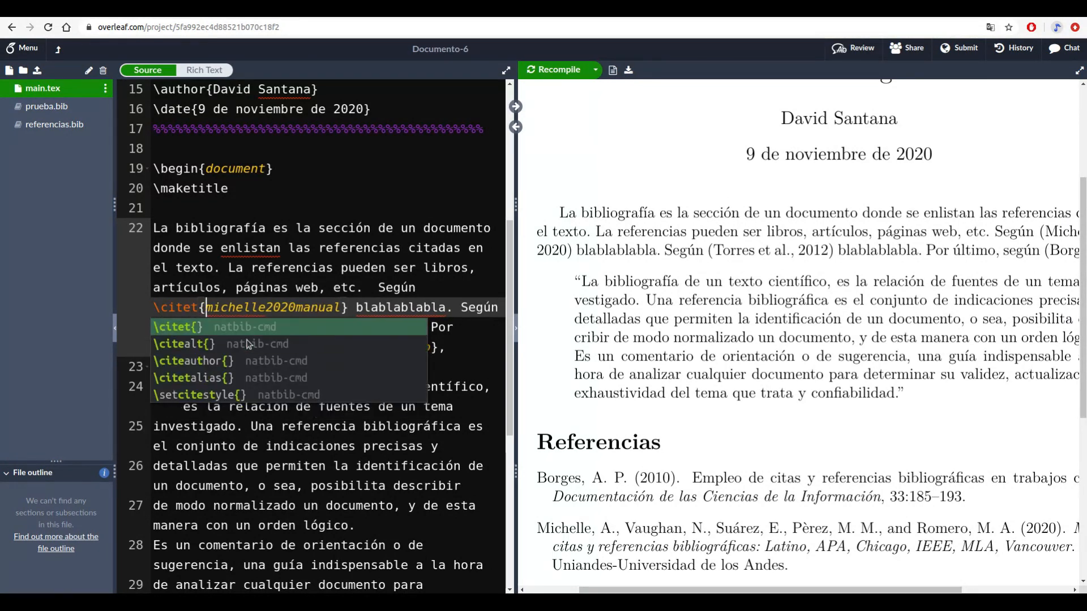
key("Right")
key("Right")
key("Right")
key("Right")
key("Right")
key("Right")
key("Right")
key("Right")
key("Right")
key("Right")
key("Right")
key("Right")
key("Right")
key("Right")
key("Right")
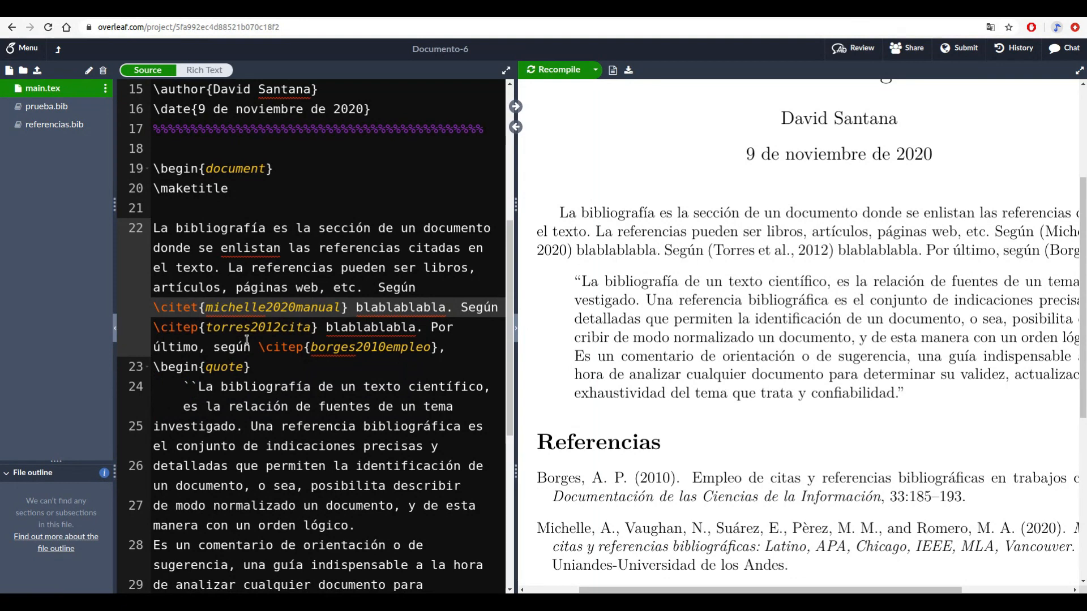
Change the citation command for torres2012cita to \citet and recompile the document
left_click_drag(198, 328, 190, 327)
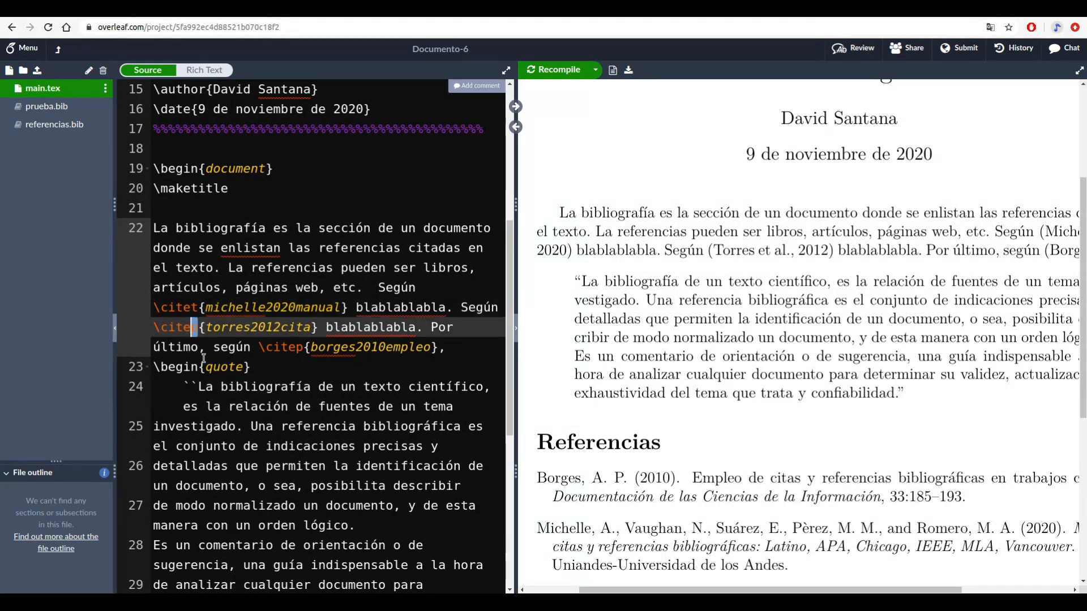
type("t")
left_click(328, 287)
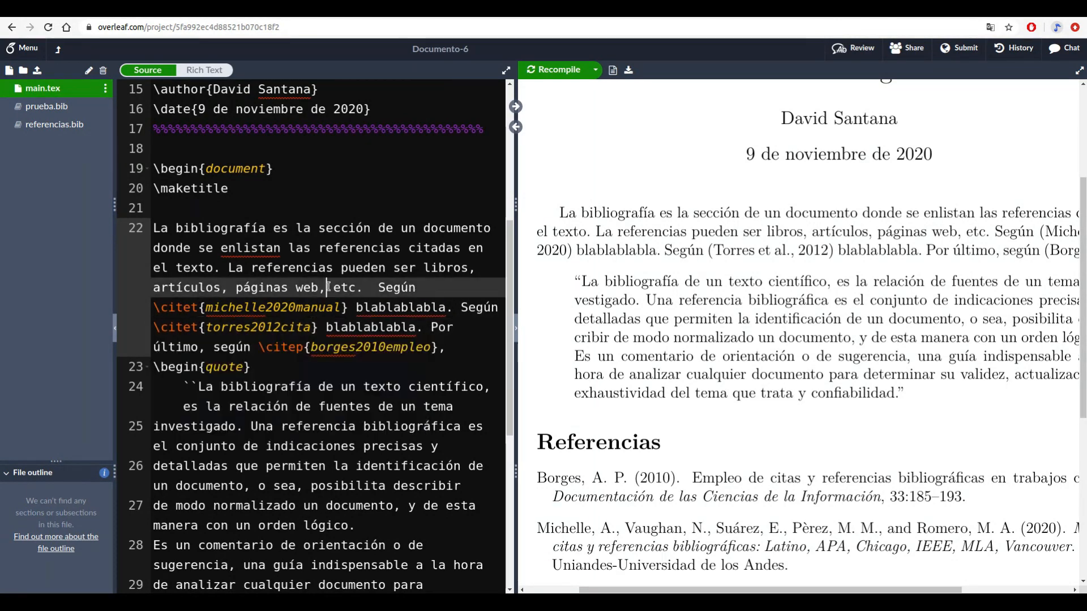
left_click(564, 70)
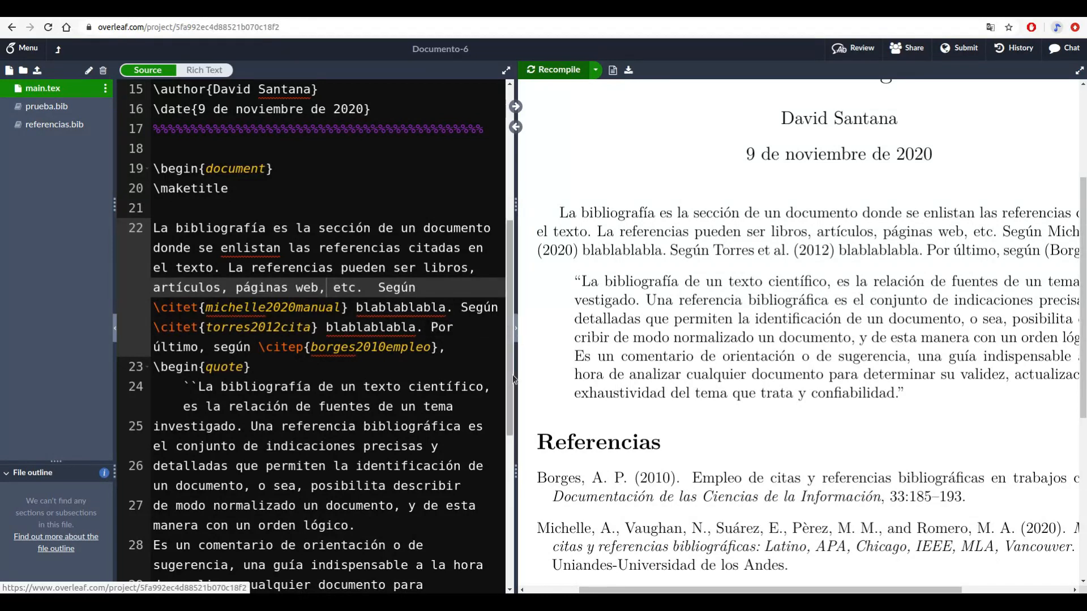
Widen the PDF preview and compare the first two in-text citations with their \citet commands and keys in the source
left_click_drag(513, 378, 377, 372)
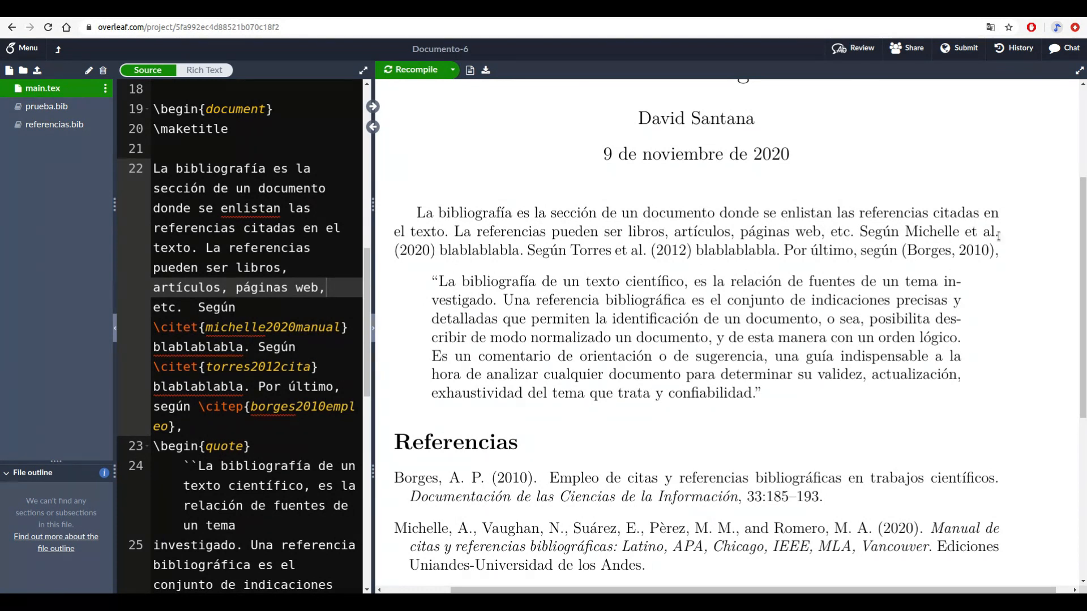
left_click_drag(441, 252, 514, 253)
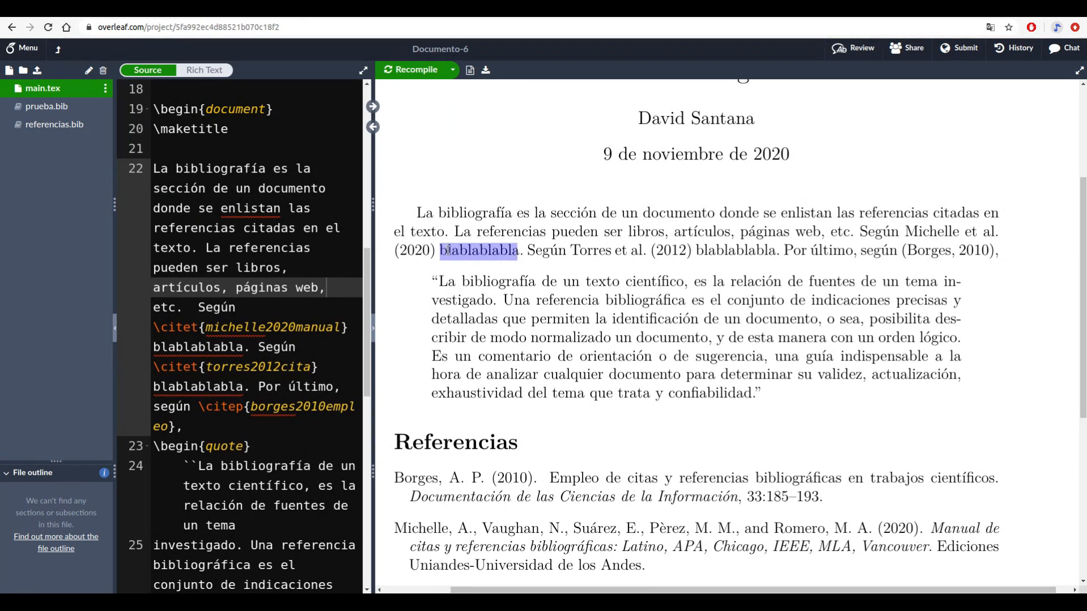
double_click(170, 327)
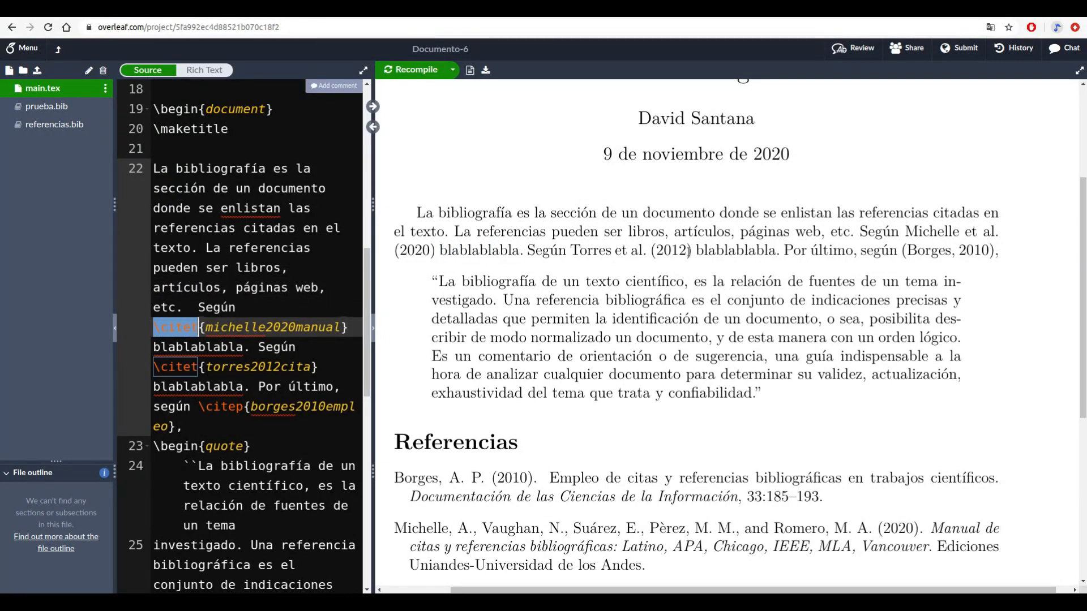
left_click_drag(206, 367, 313, 367)
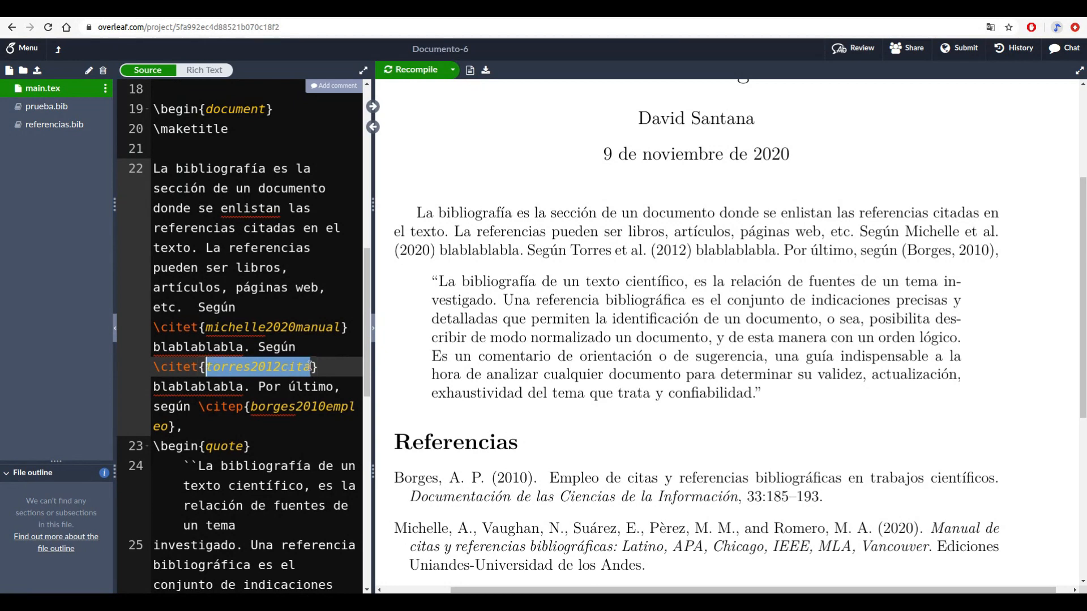
Locate the torres2012cita key in referencias.bib, compare it with the Google Scholar BibTeX entry in Brave, and return to Overleaf
left_click(63, 127)
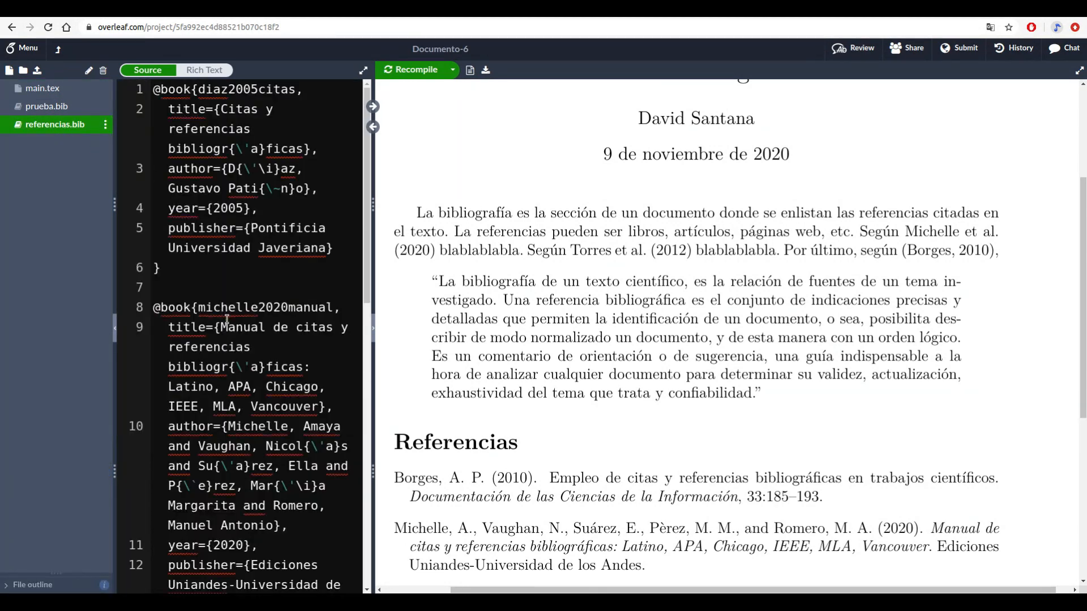
scroll(226, 318, "down", 5)
left_click_drag(202, 321, 301, 324)
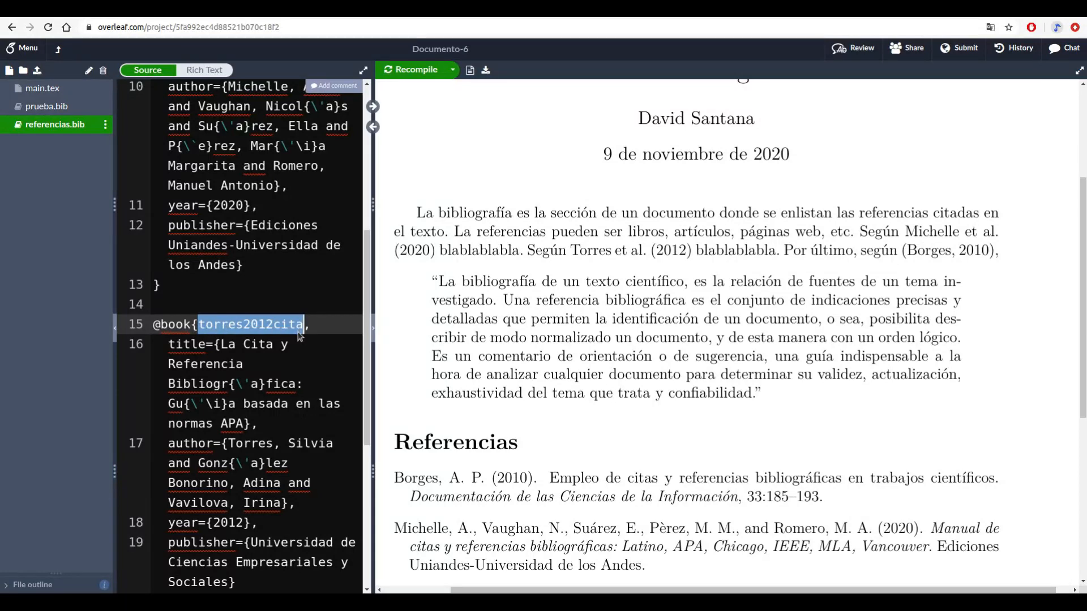
mouse_move(2, 220)
left_click(19, 88)
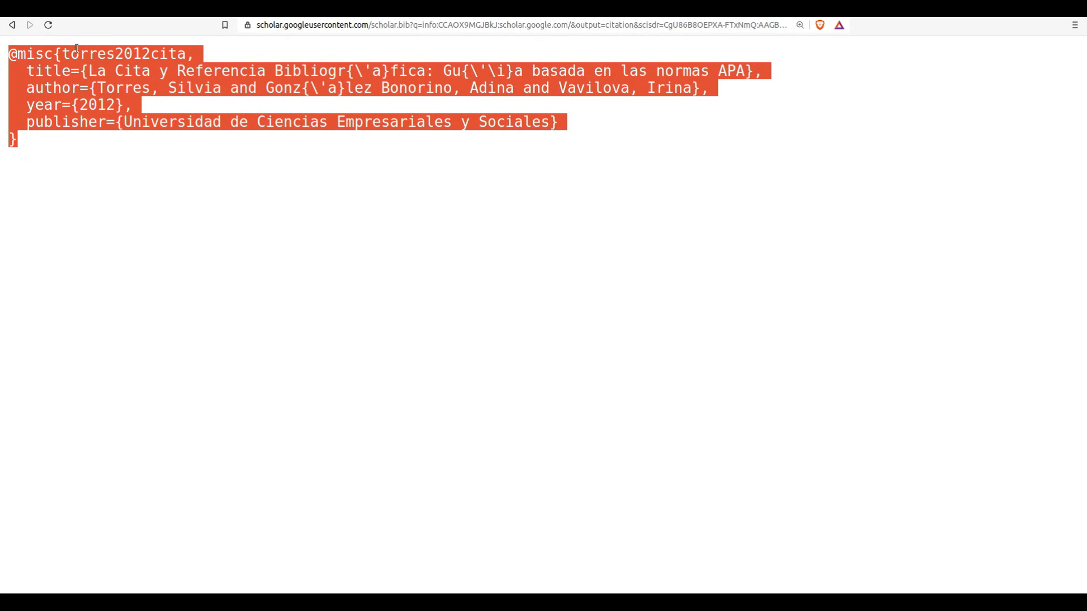
left_click(128, 88)
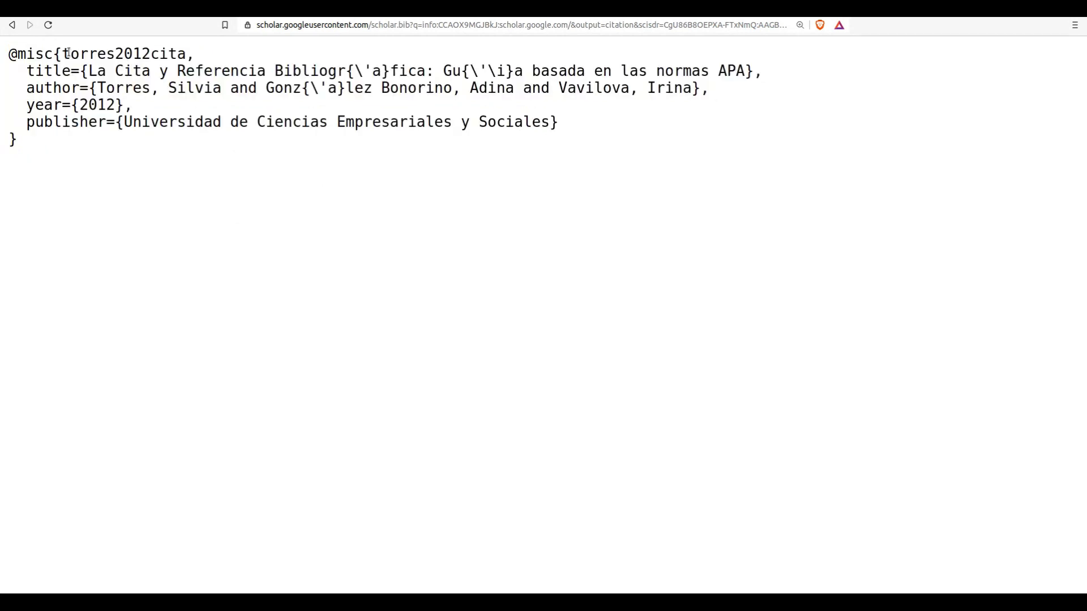
mouse_move(17, 186)
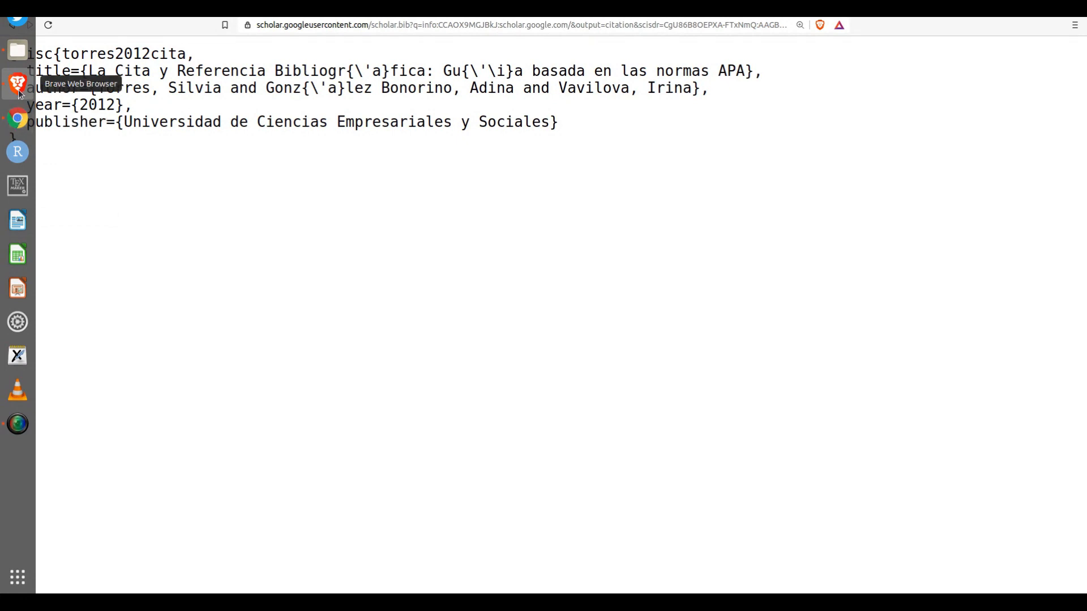
left_click(12, 116)
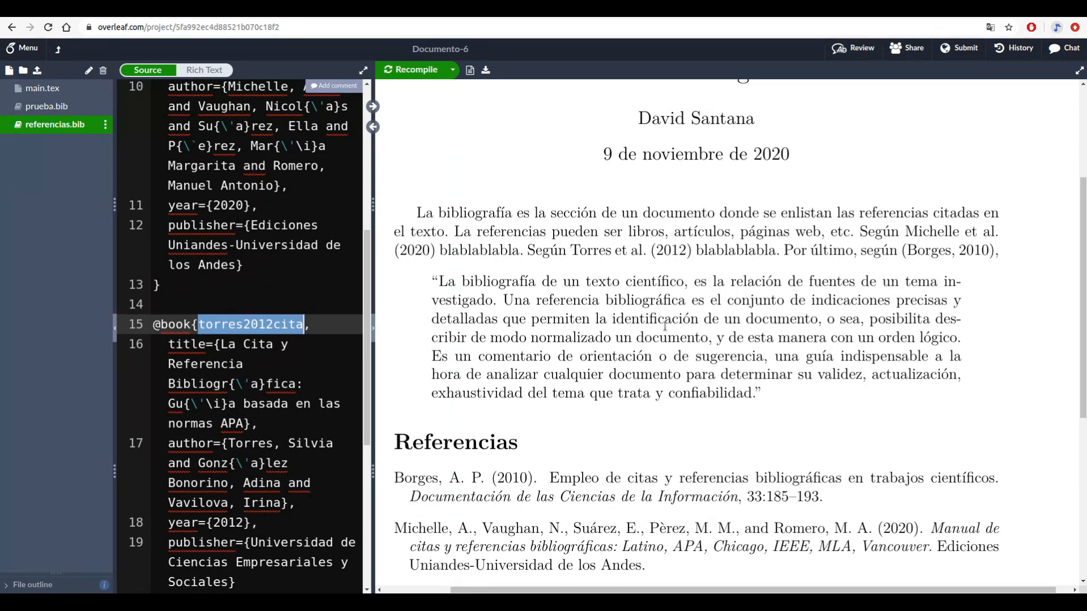
Reopen main.tex, change the citation command for borges2010empleo to \citet and recompile the document
left_click_drag(782, 251, 875, 255)
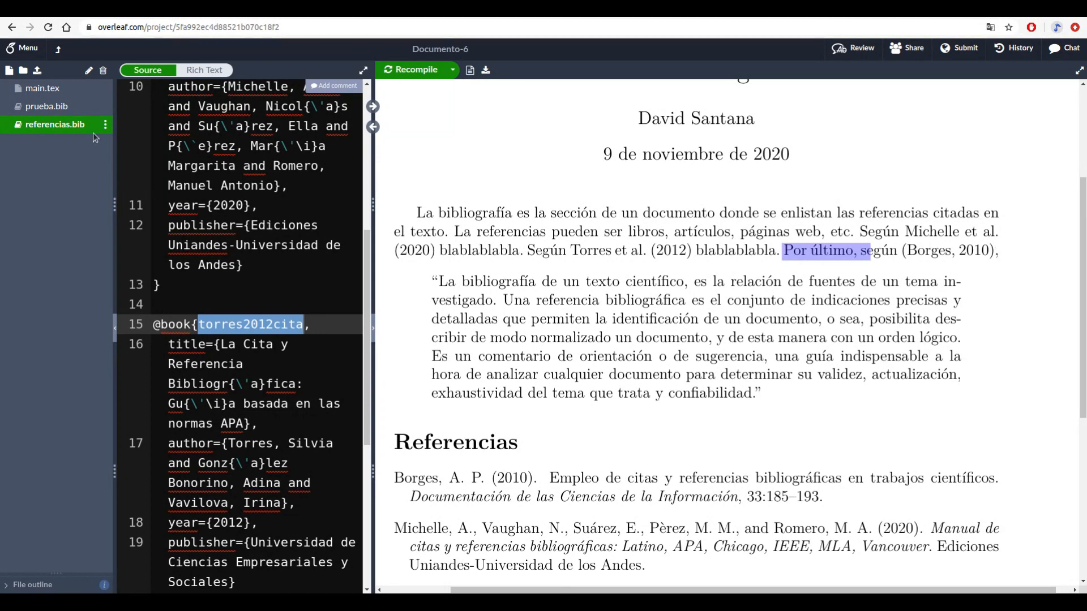
left_click(56, 91)
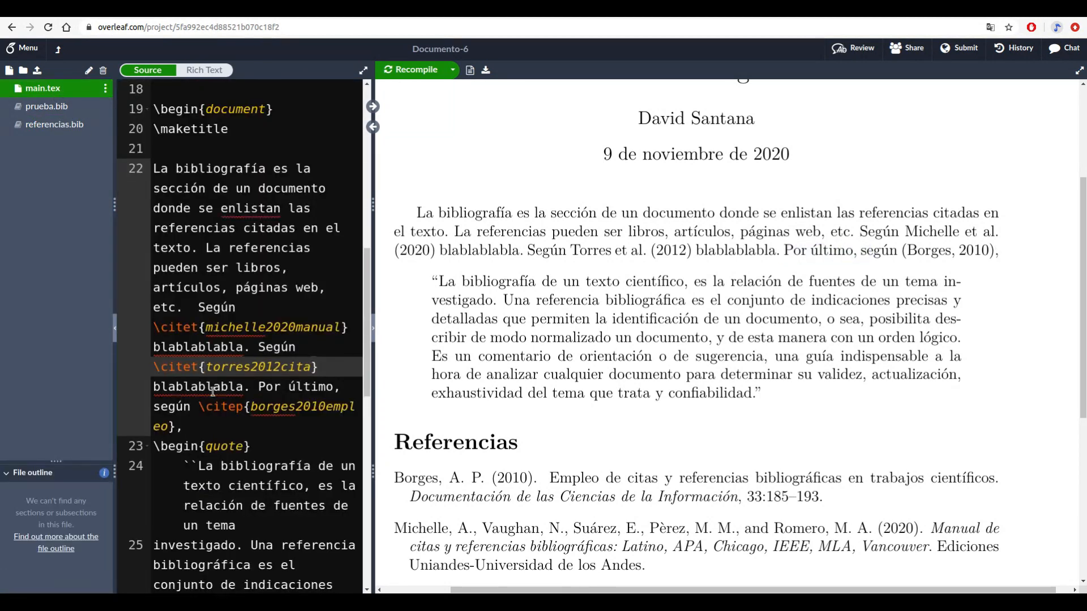
left_click(247, 407)
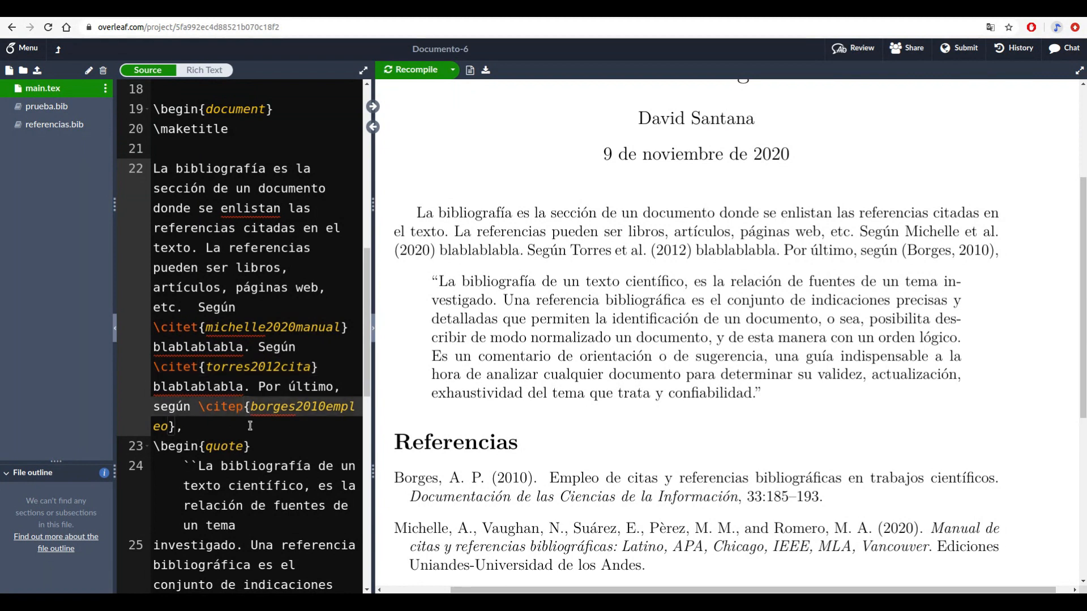
key("BackSpace")
type("t")
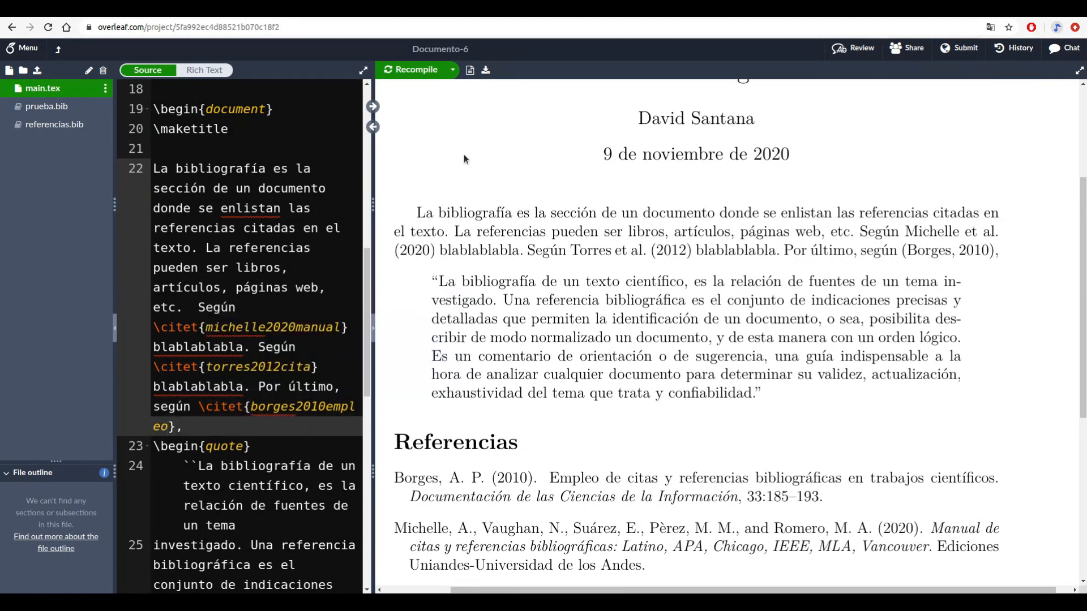
left_click(414, 70)
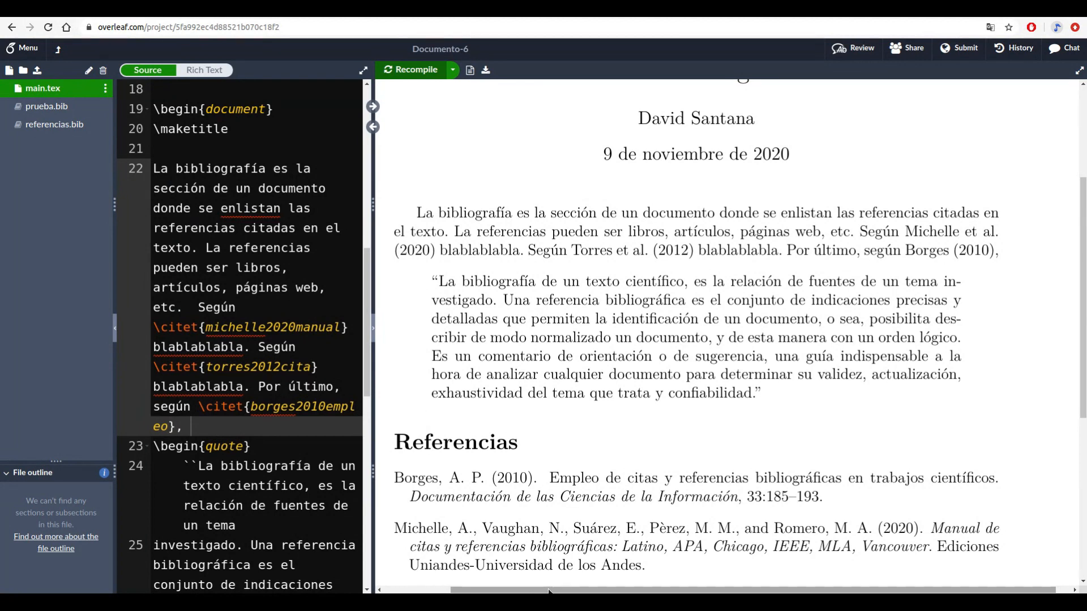
left_click_drag(548, 591, 528, 590)
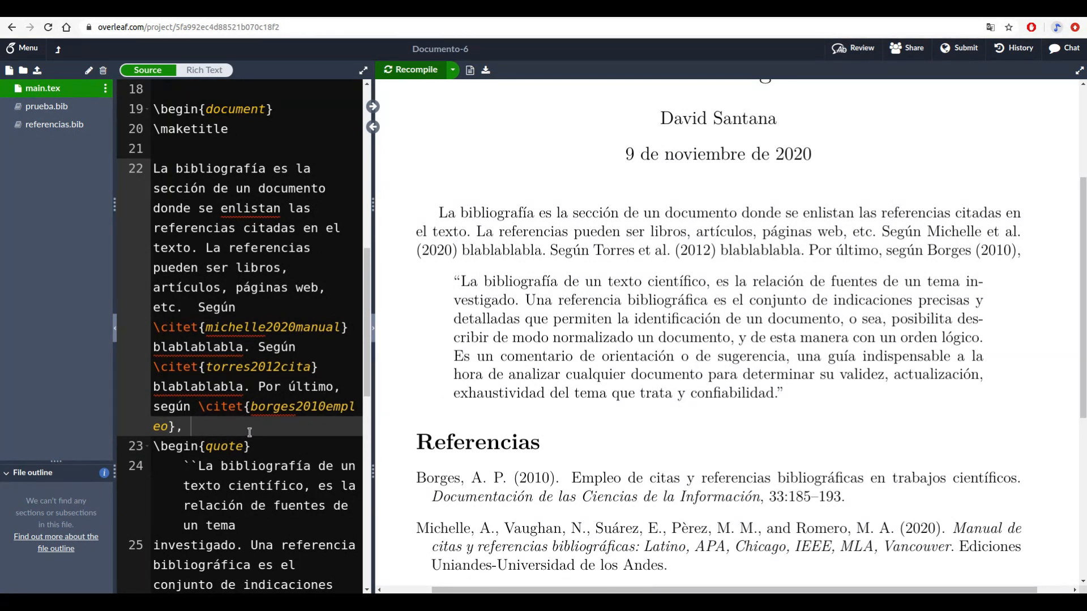
Widen the source editor and examine the quote environment in main.tex, including its opening and closing quotation marks
scroll(249, 432, "down", 1)
scroll(249, 432, "down", 4)
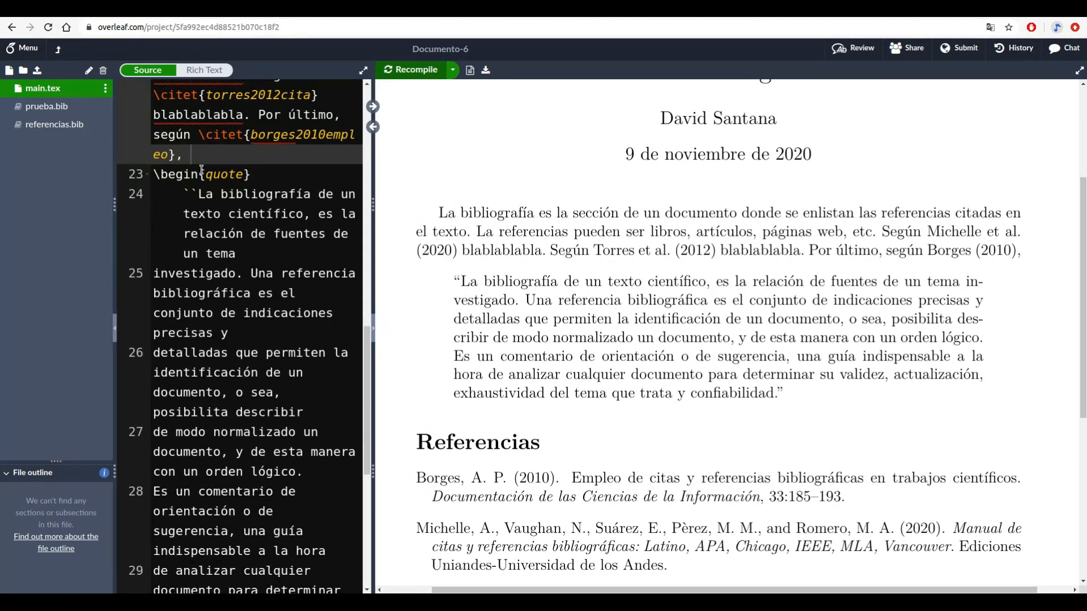
left_click_drag(161, 175, 260, 175)
left_click_drag(373, 418, 549, 419)
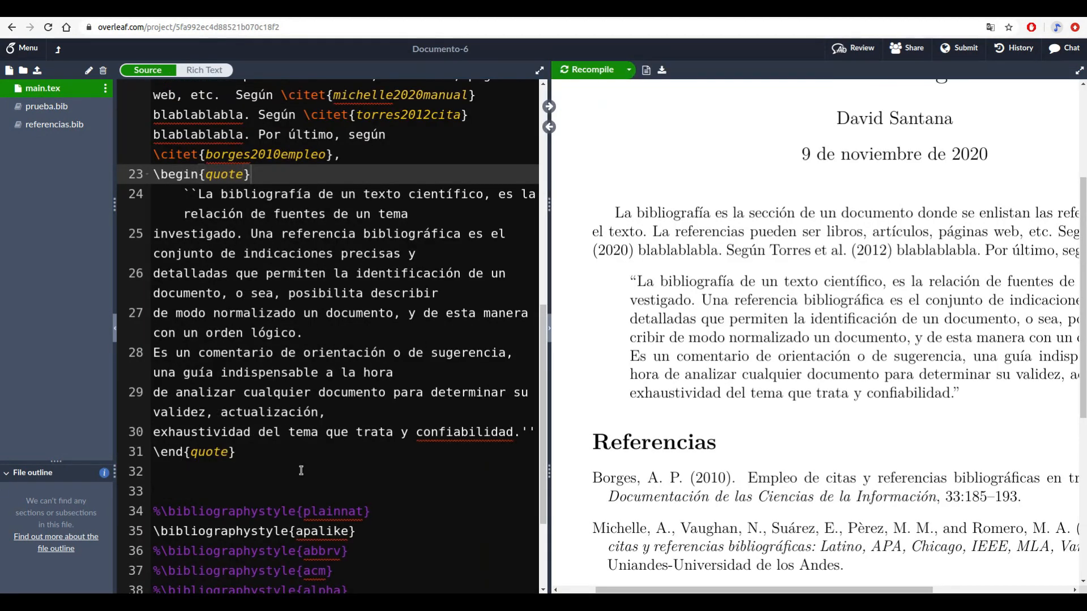
left_click_drag(316, 433, 191, 208)
left_click(218, 232)
double_click(194, 195)
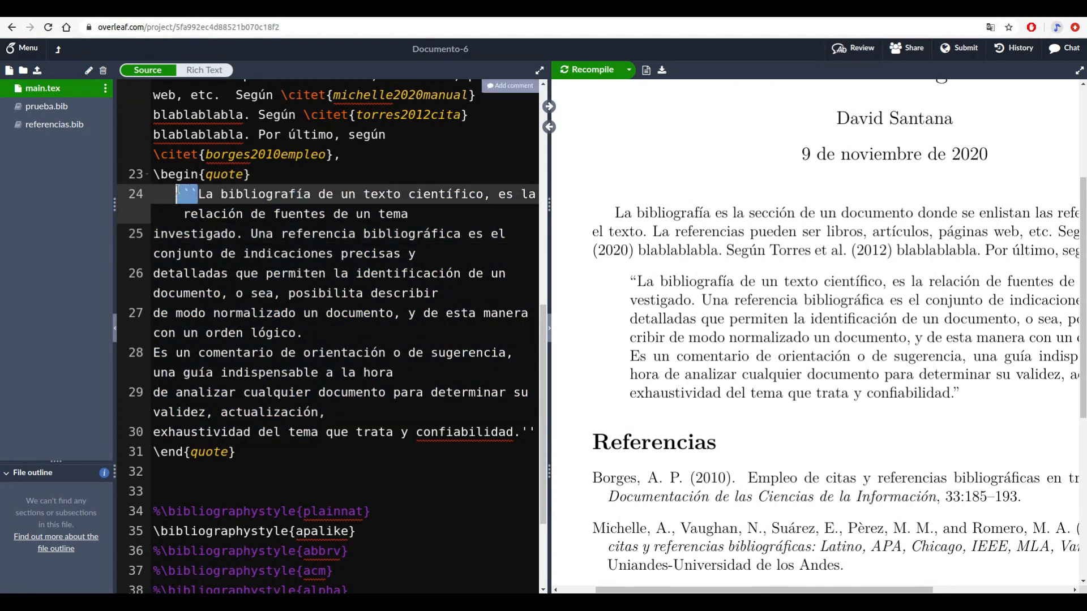
left_click(207, 201)
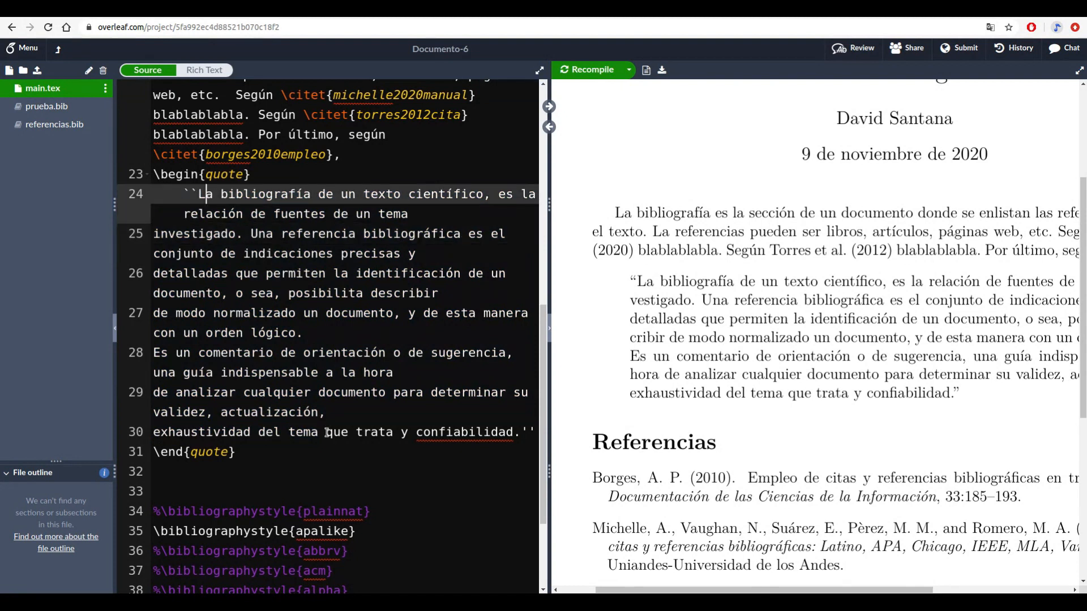
left_click(522, 433)
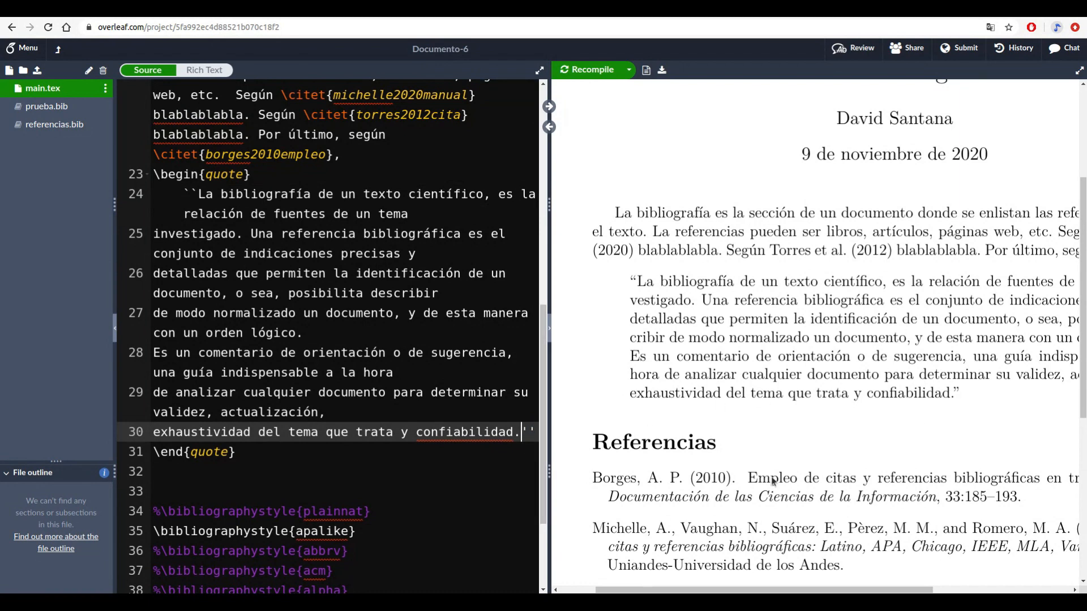
Recompile the document and review the citations, quotation and reference list in the PDF preview
left_click_drag(591, 584, 645, 584)
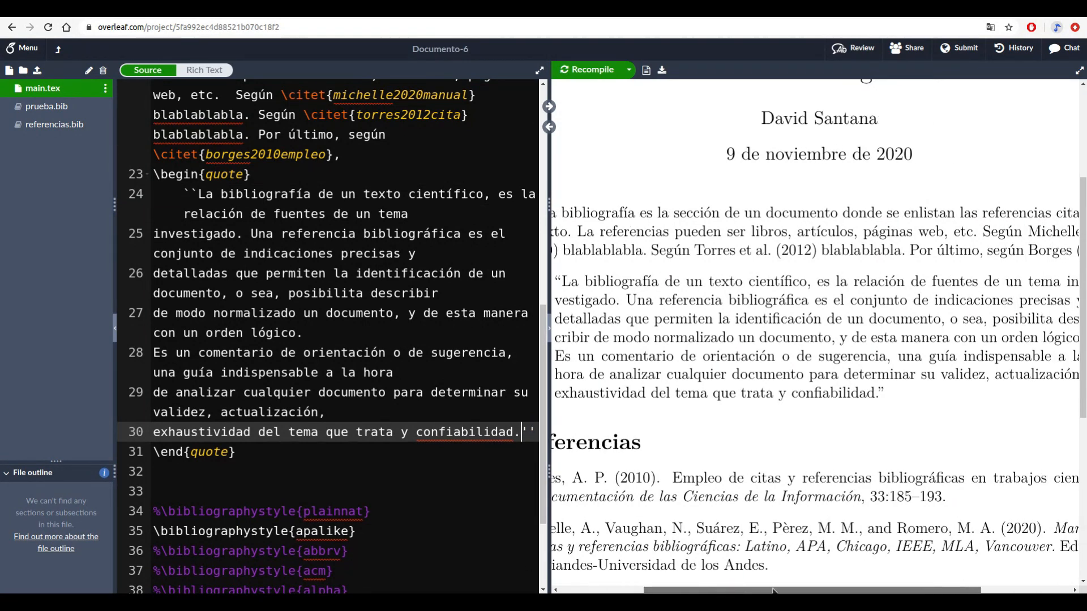
left_click_drag(645, 584, 657, 584)
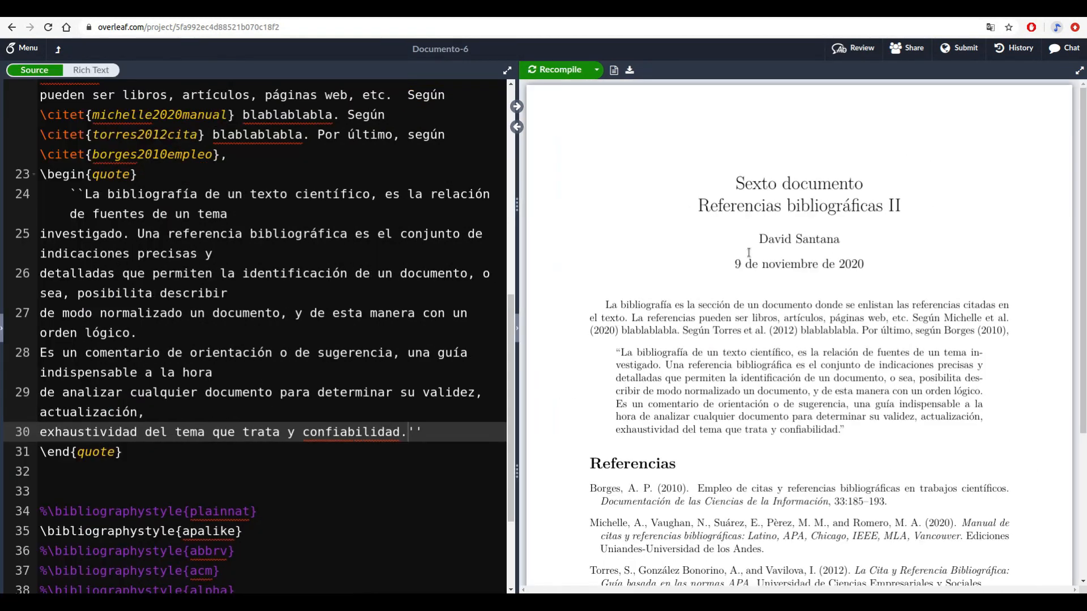
left_click(548, 70)
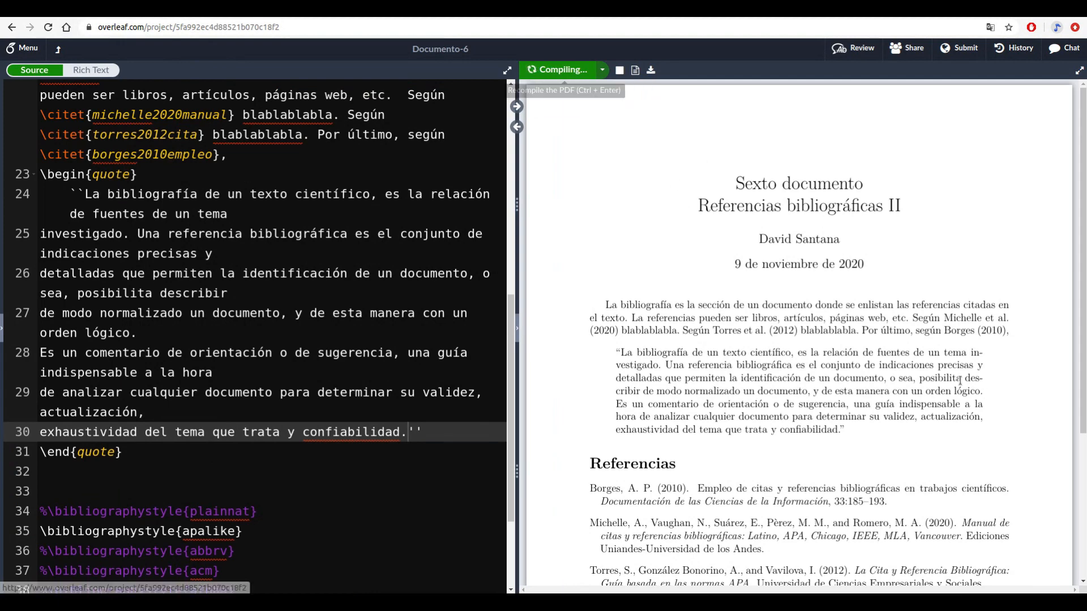
scroll(905, 340, "down", 1)
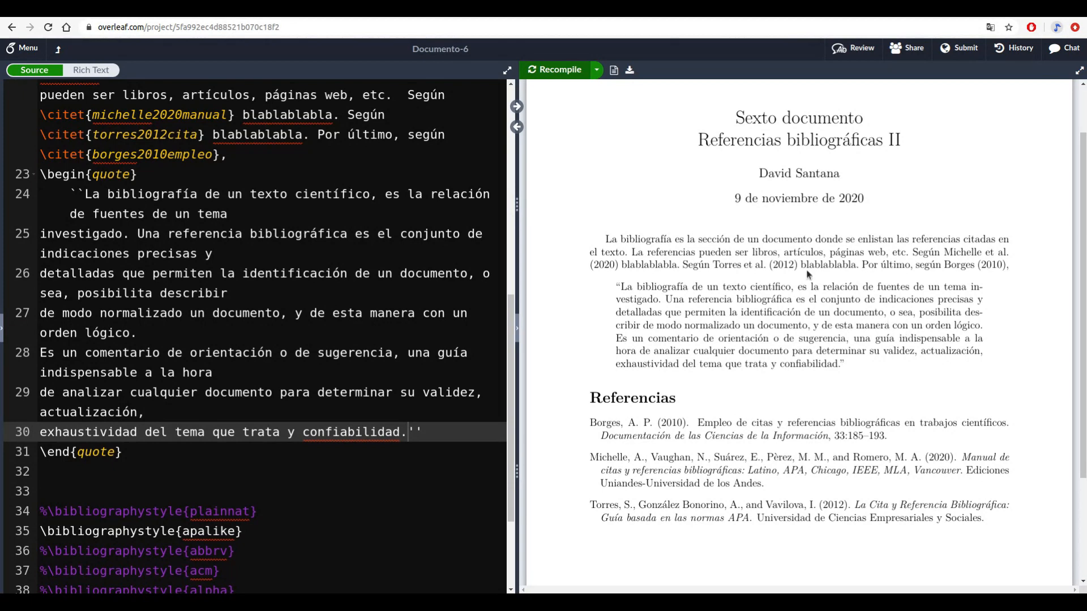
Browse the open natbib, BibTeX and APA reference guides, ending at the Normas APA section on what not to include
key("ctrl+Tab")
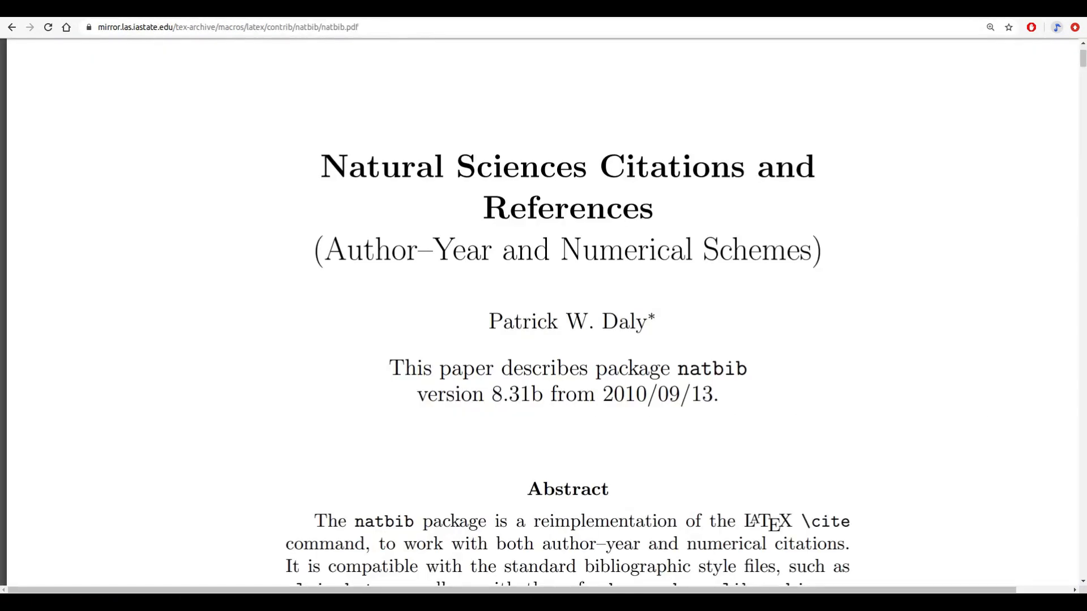
mouse_move(315, 92)
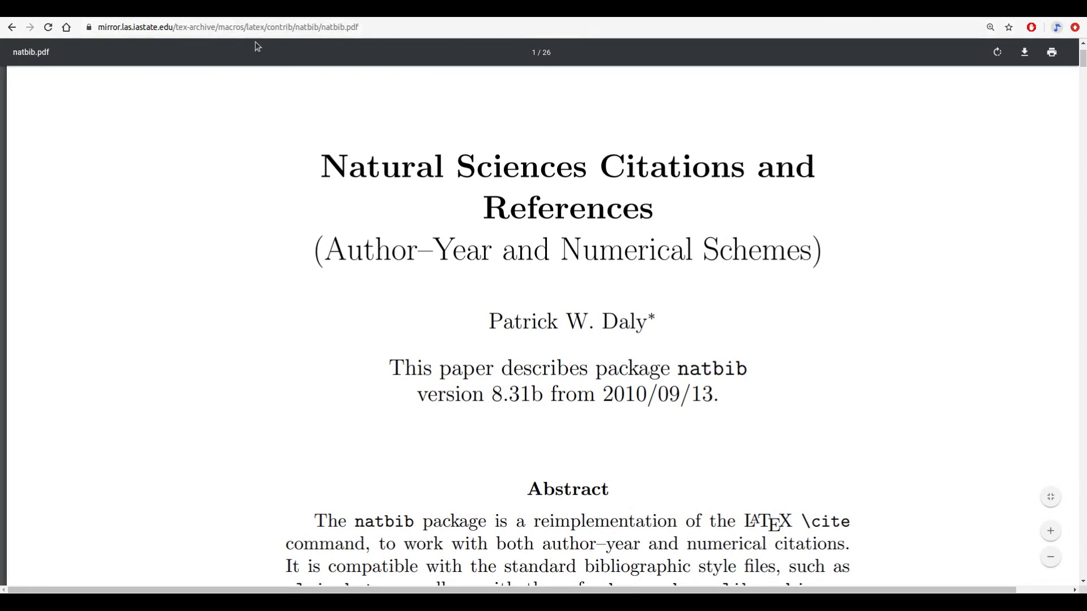
key("ctrl+Tab")
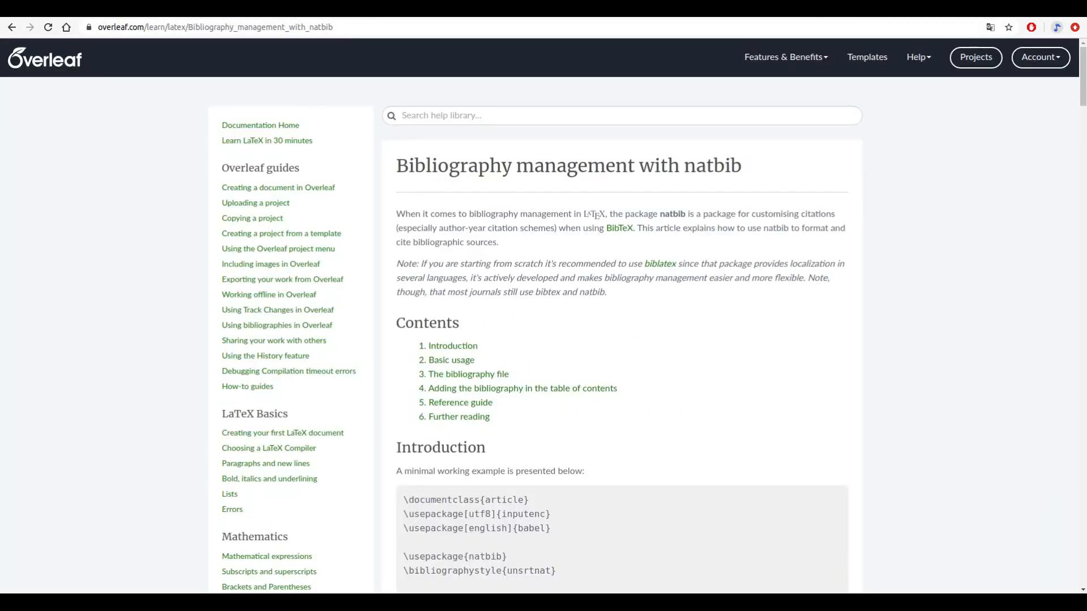
key("ctrl+Tab")
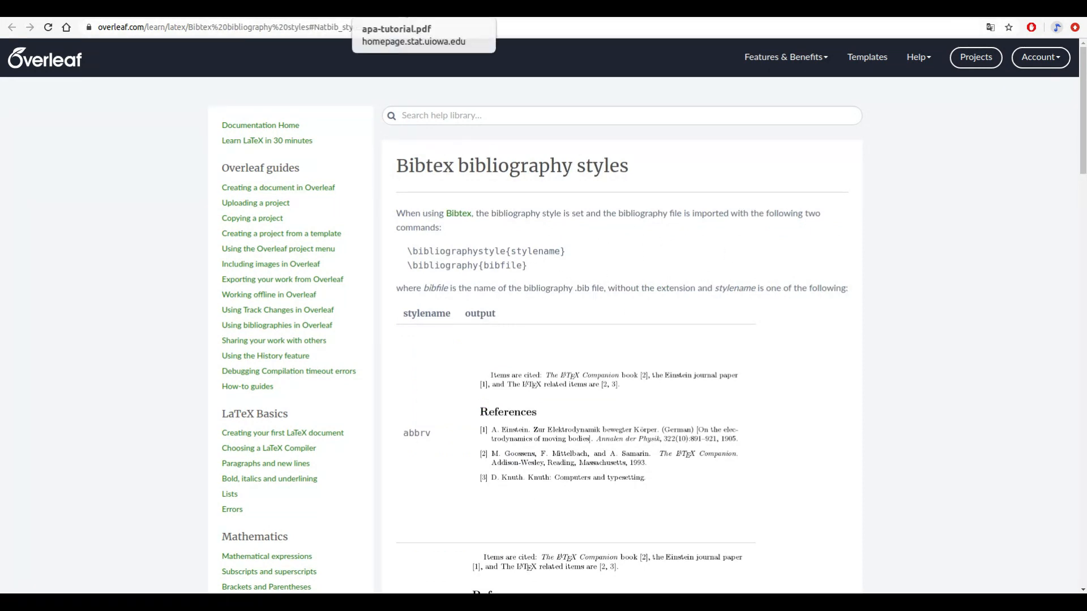
left_click(498, 12)
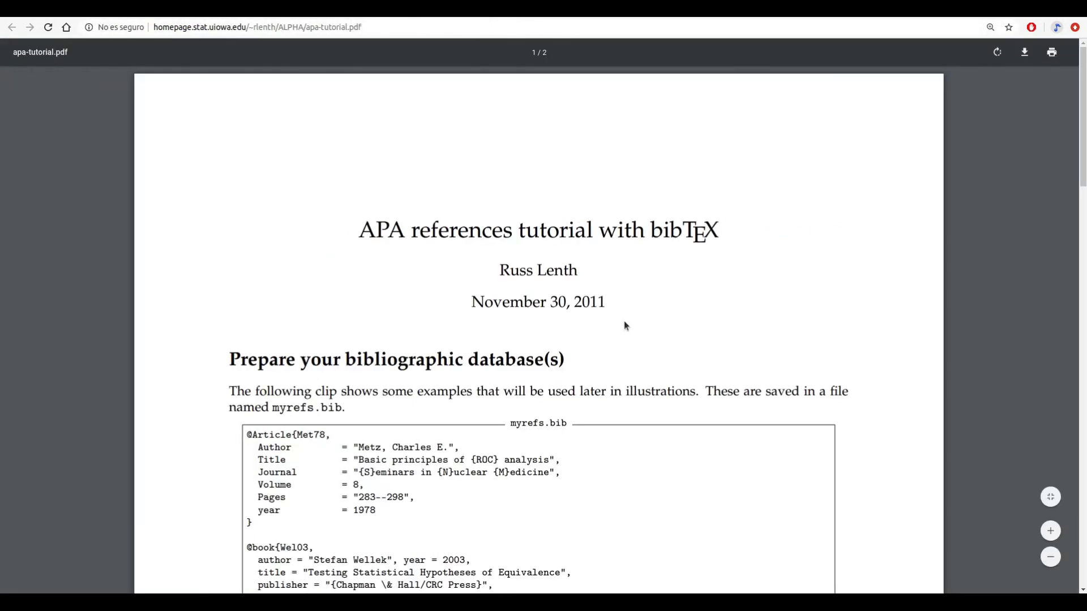
left_click(509, 8)
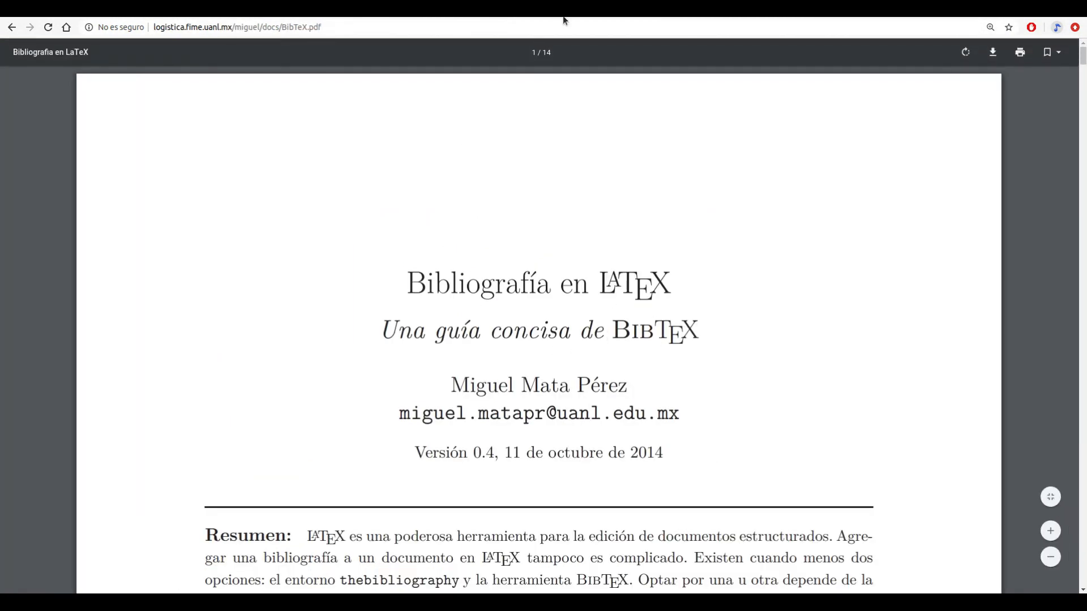
left_click(679, 9)
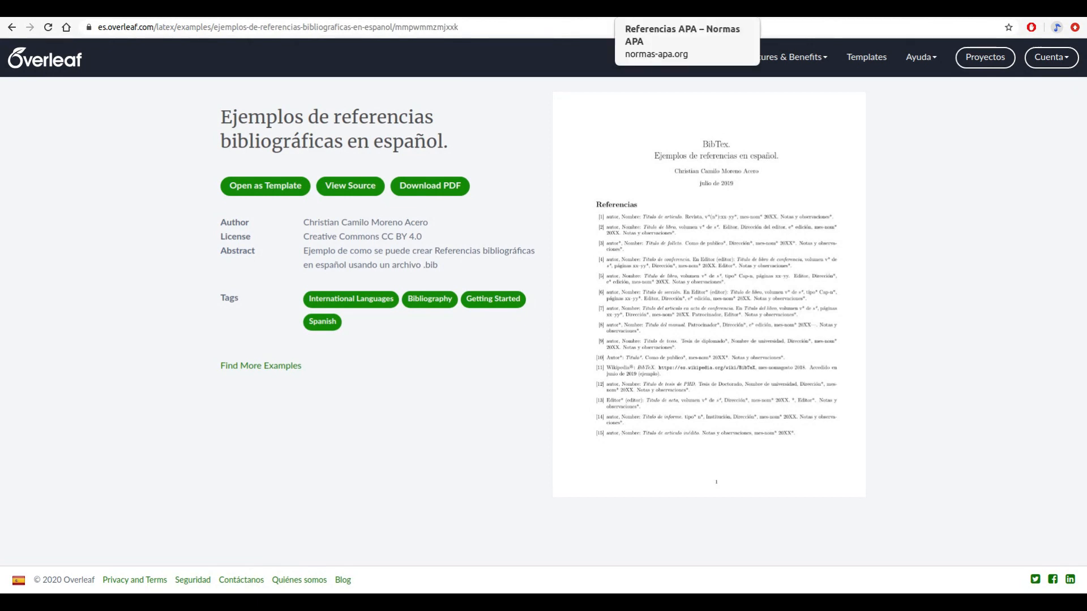
left_click(679, 9)
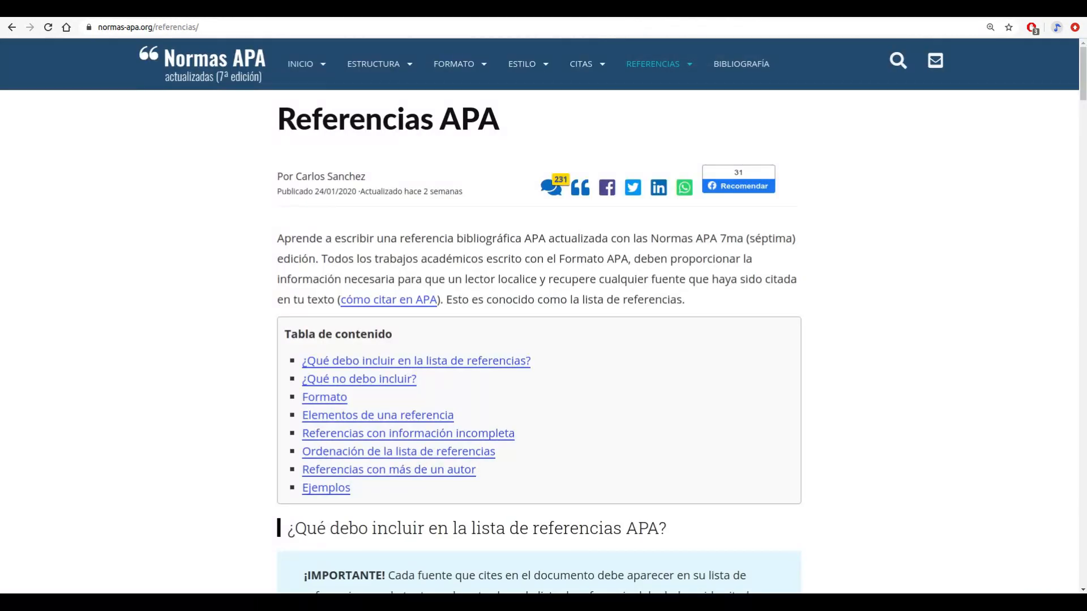
left_click(358, 379)
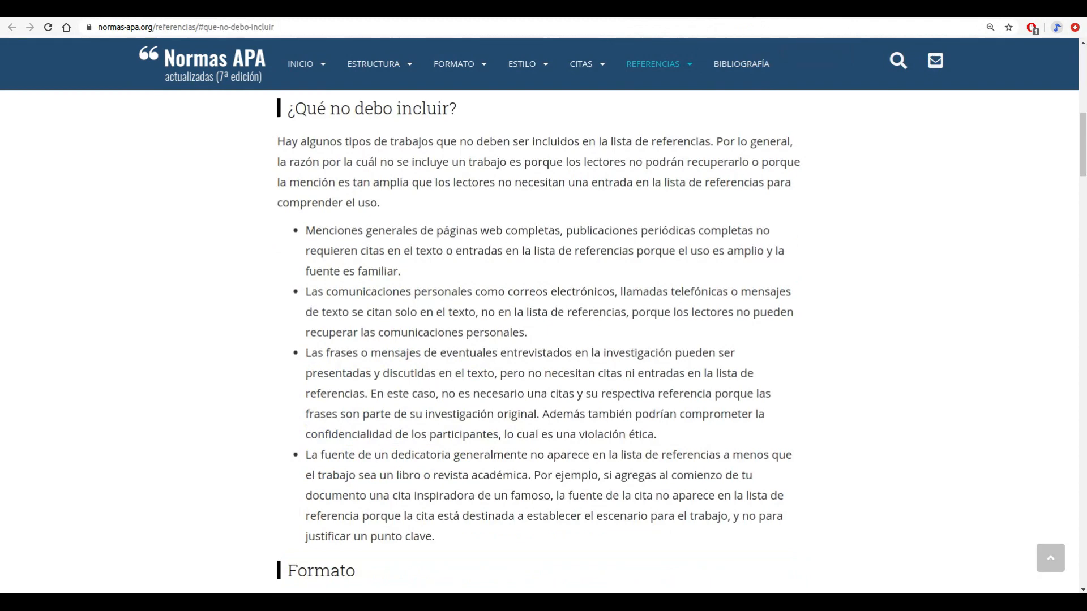